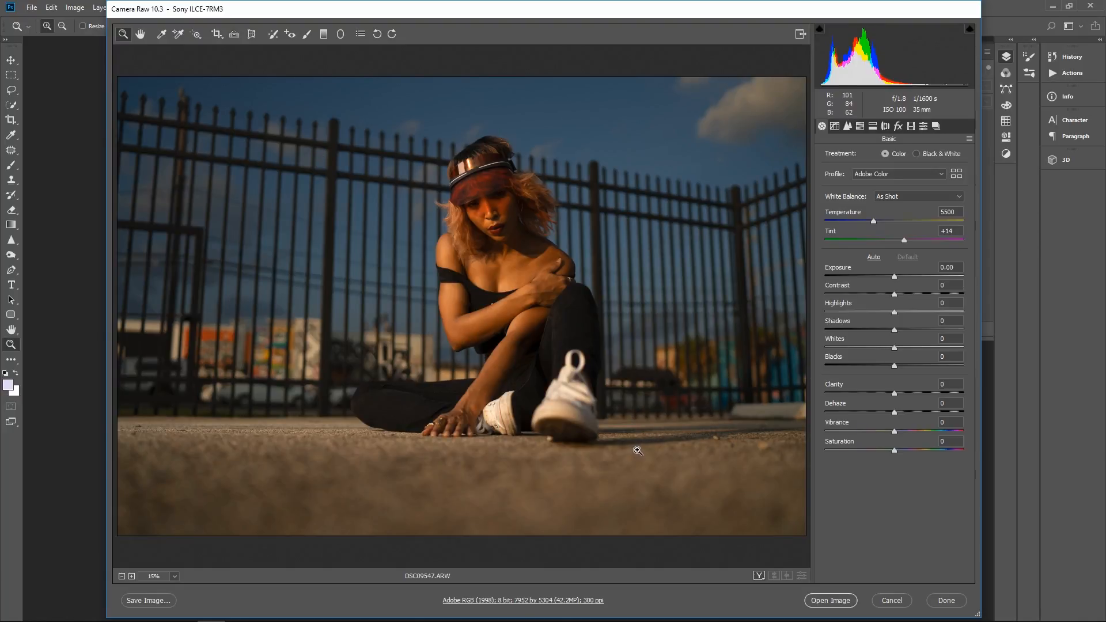
Try the CINE1 preset on the raw photo, undo it, and return to the Basic adjustments
click(835, 127)
click(847, 125)
click(860, 126)
click(885, 126)
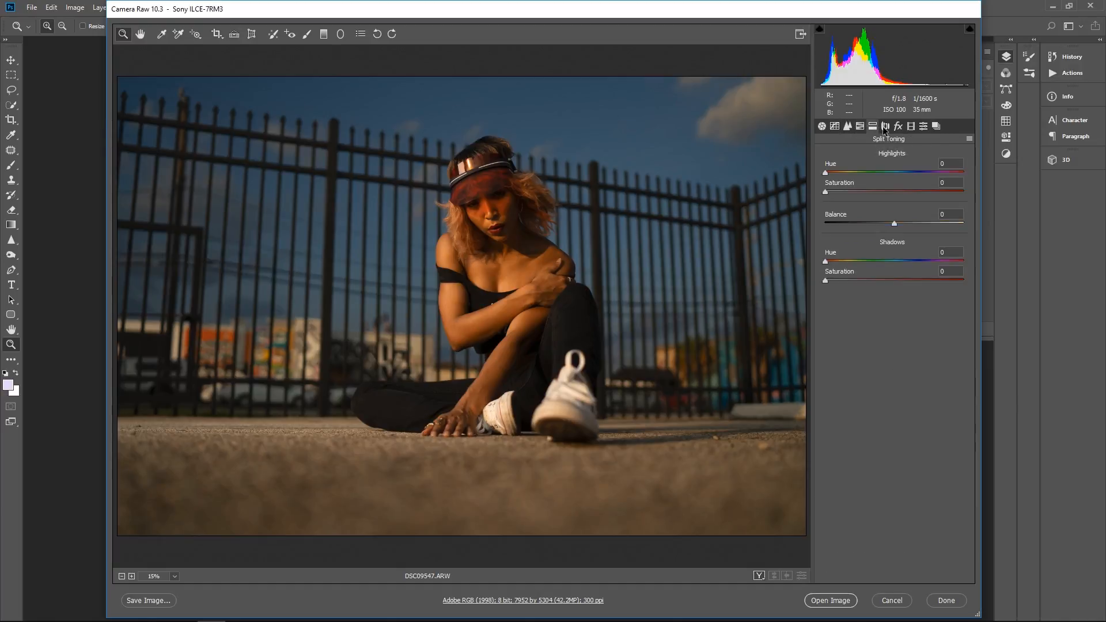
click(923, 126)
drag(973, 248, 949, 486)
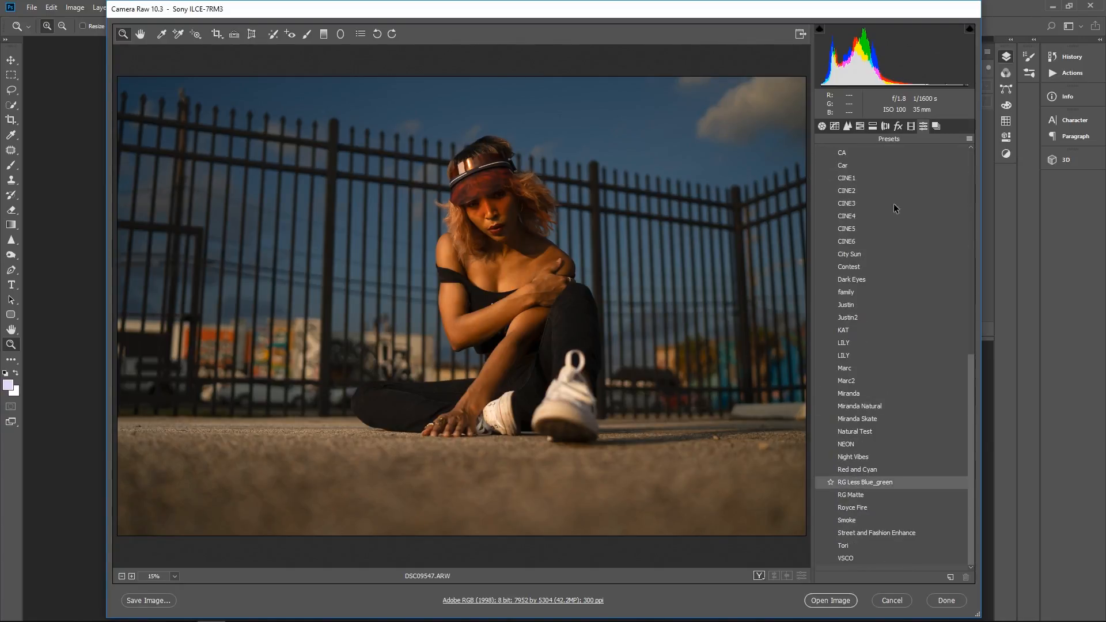
click(866, 182)
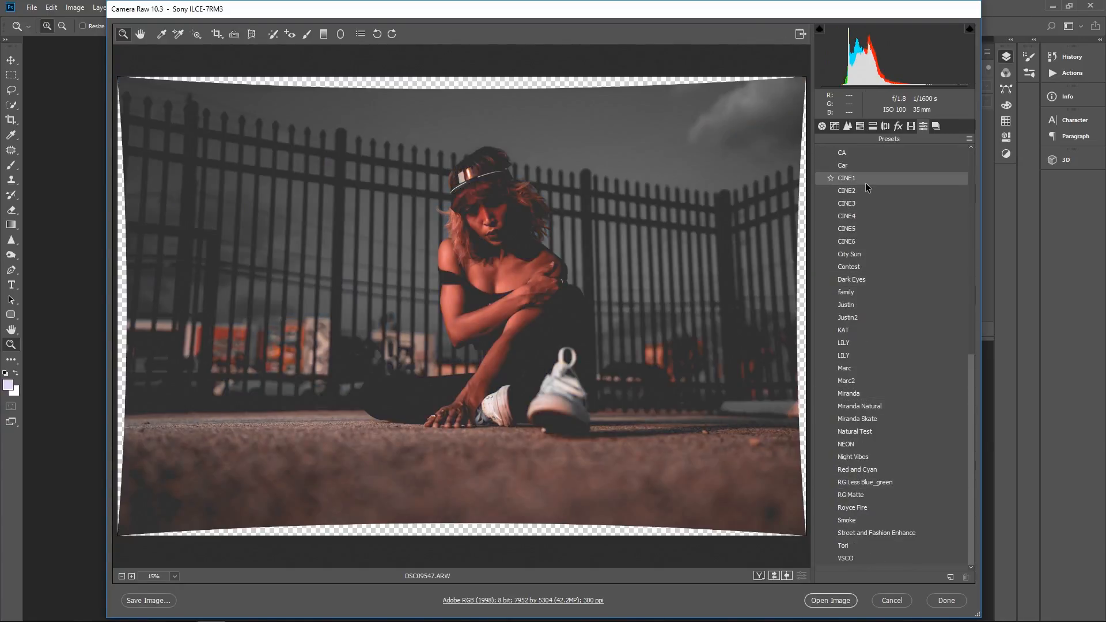
key(ctrl+z)
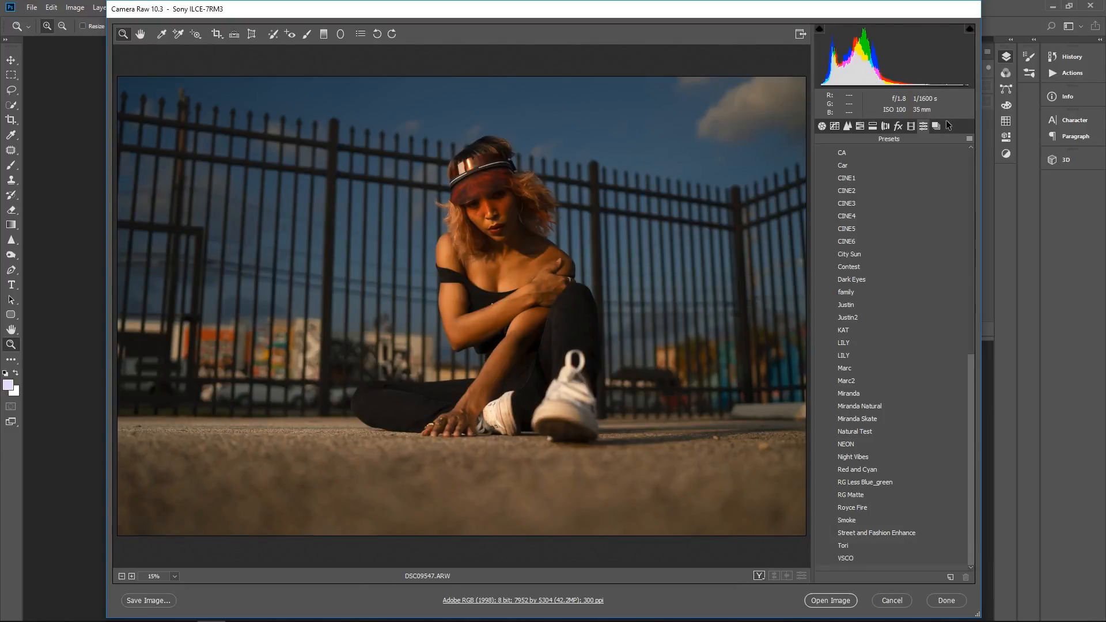
click(822, 126)
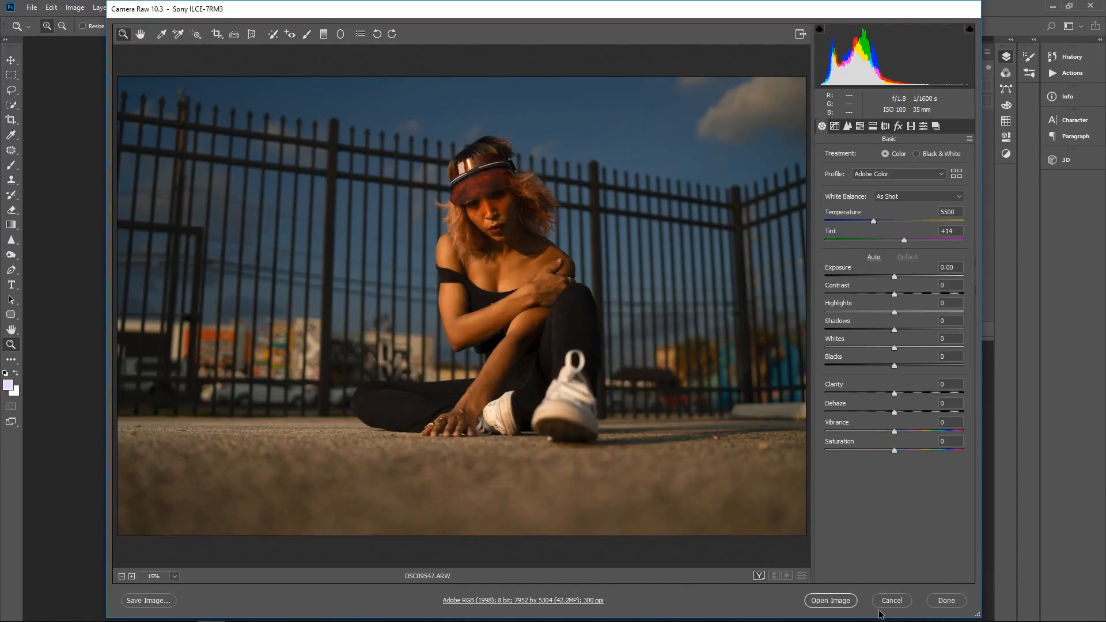
Open the raw photo in Photoshop as a smart object
key(shift)
shift+click(845, 601)
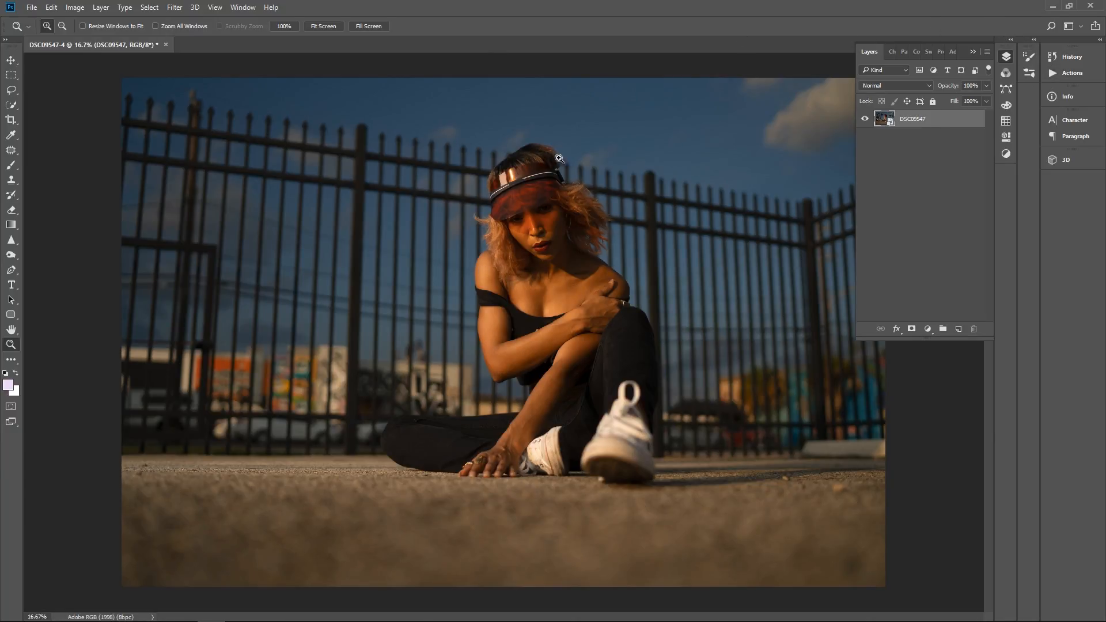
Duplicate the DSC09547 smart object twice and merge the two copies into one layer
key(ctrl+j)
key(ctrl+j)
shift+click(912, 138)
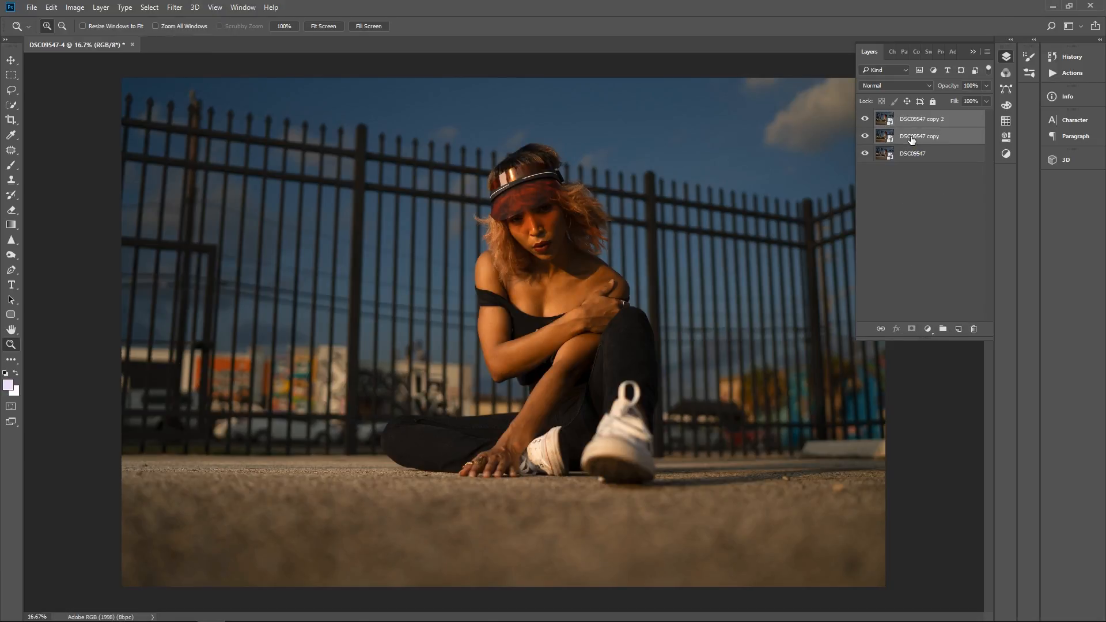
key(ctrl+e)
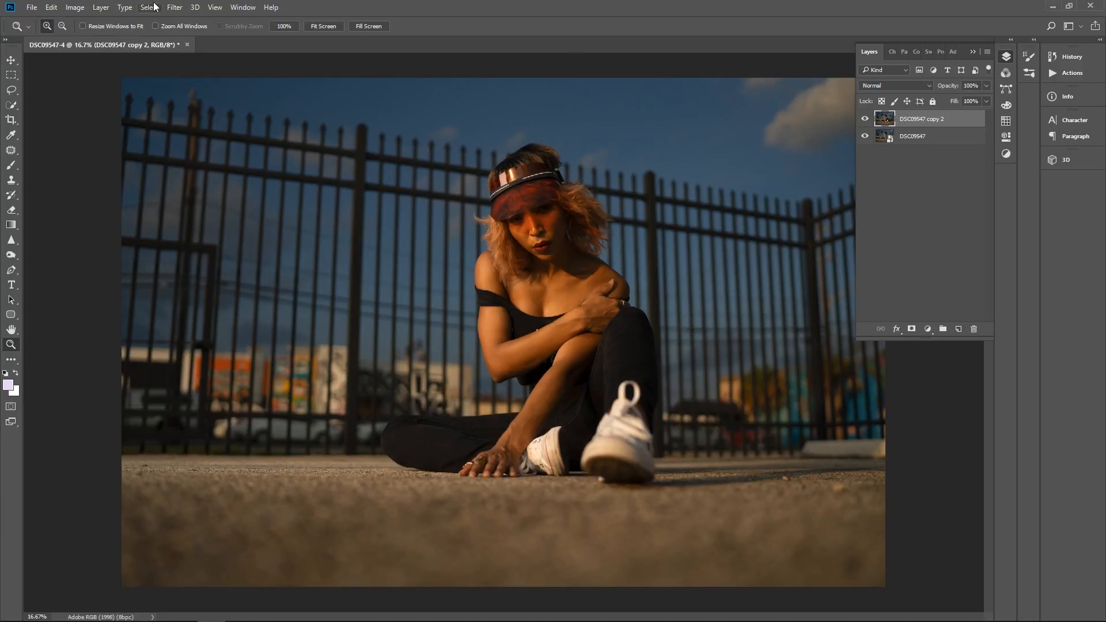
Open the merged copy in the Camera Raw Filter, accept it without adjustments, and delete the layer
click(173, 7)
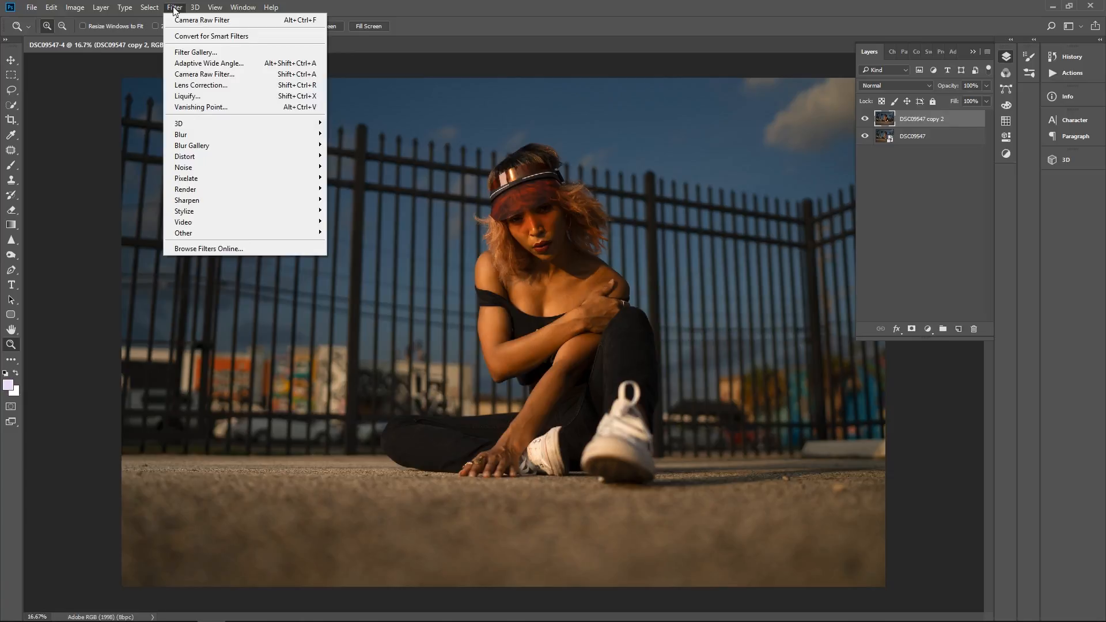
click(208, 75)
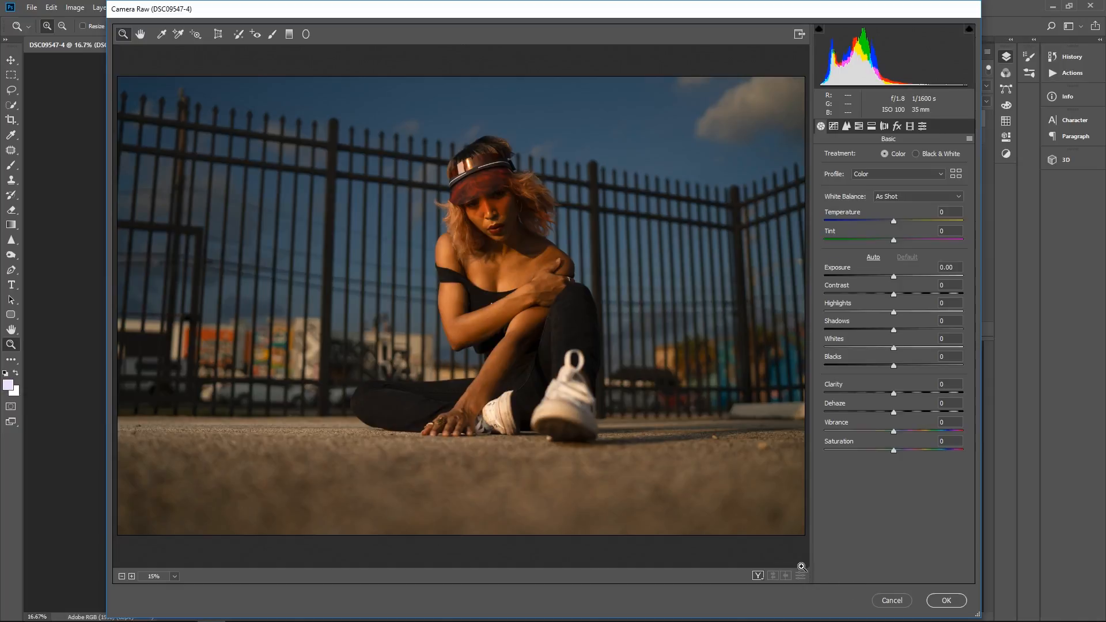
click(946, 600)
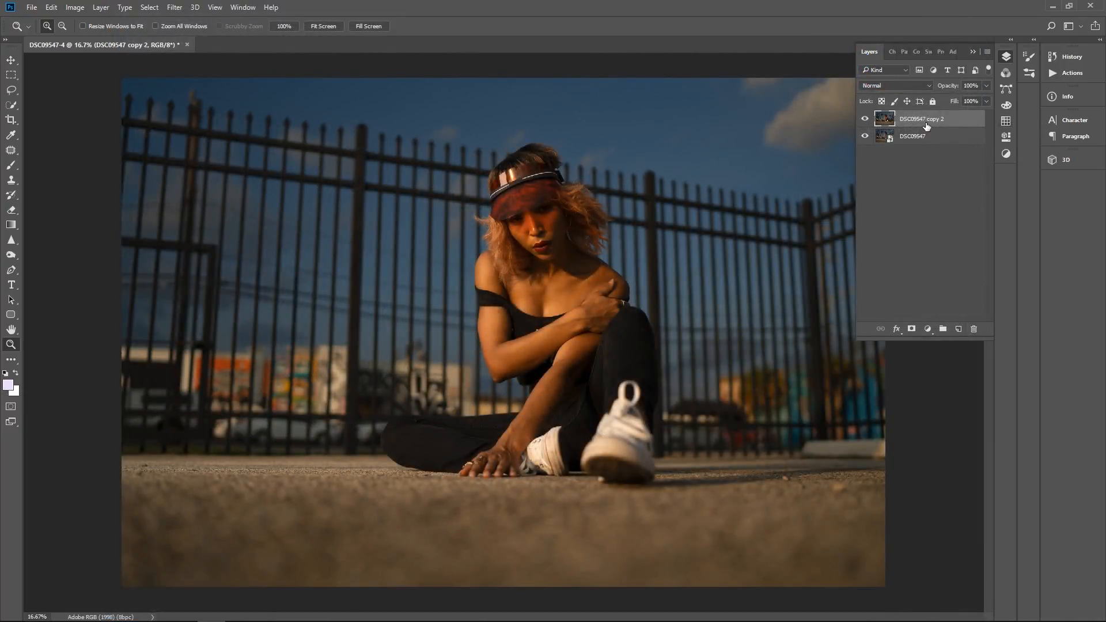
key(Delete)
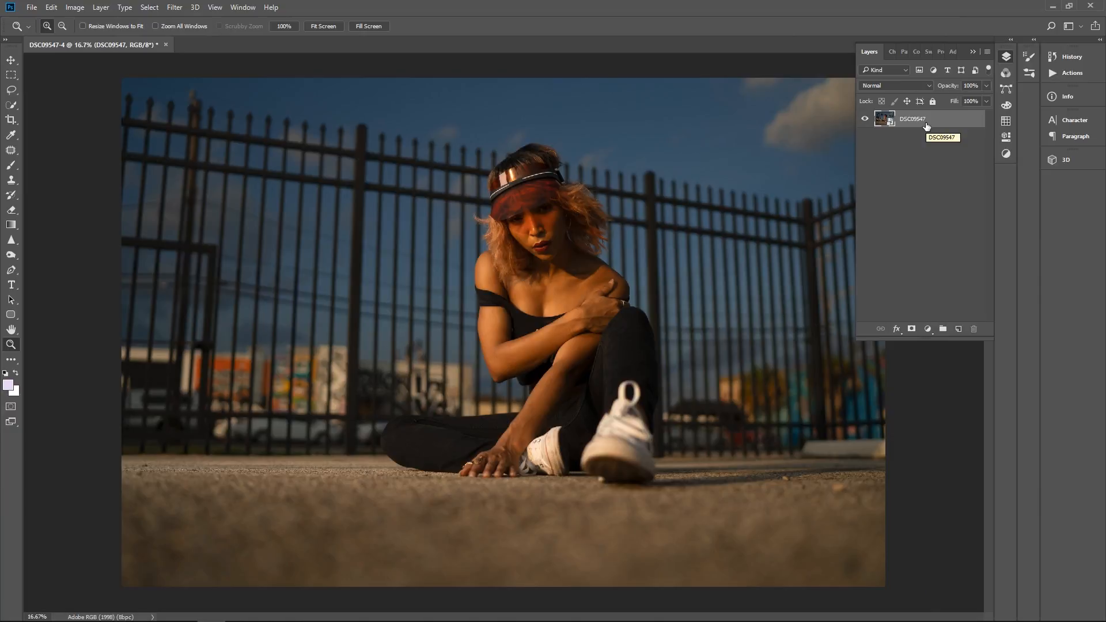
Reopen the smart object's raw settings, apply the Auto tone adjustments, and set Vibrance to -1
double_click(889, 119)
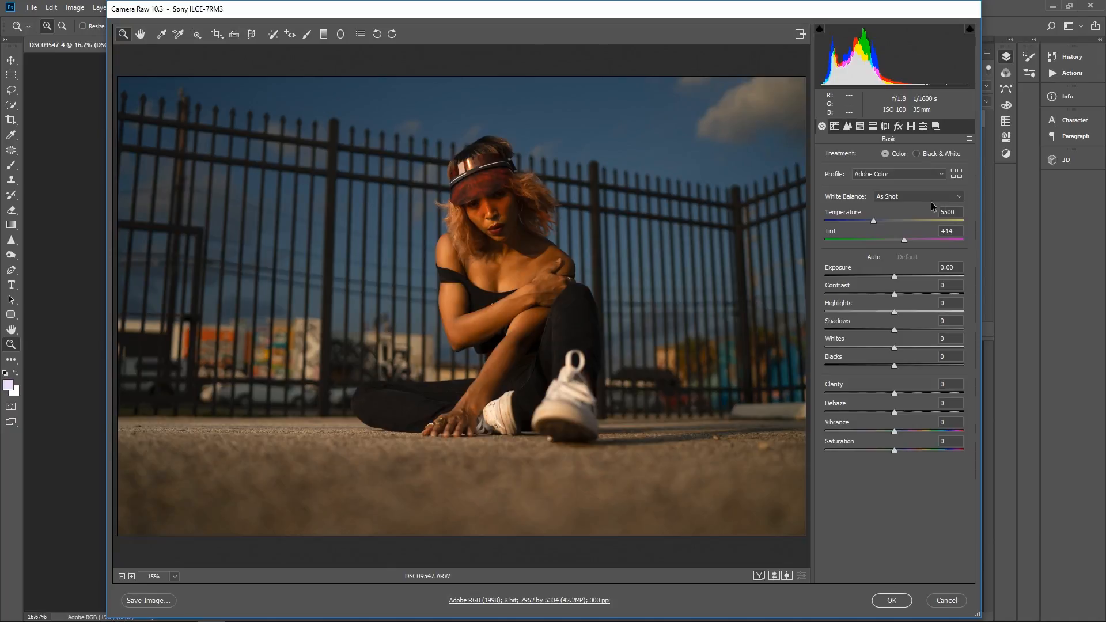
click(875, 259)
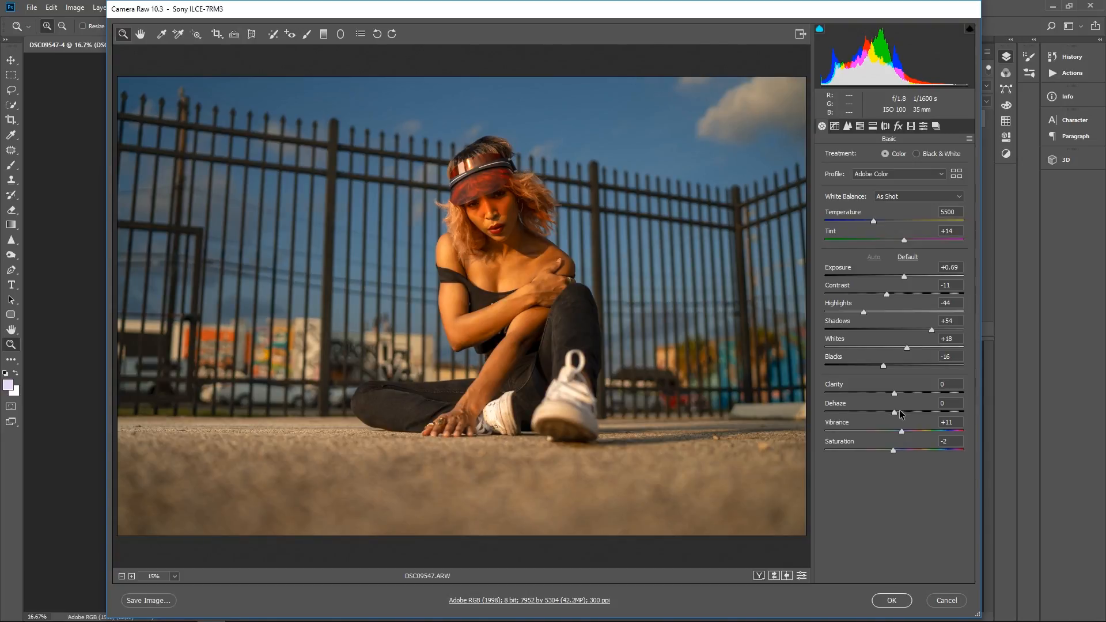
drag(903, 431, 895, 434)
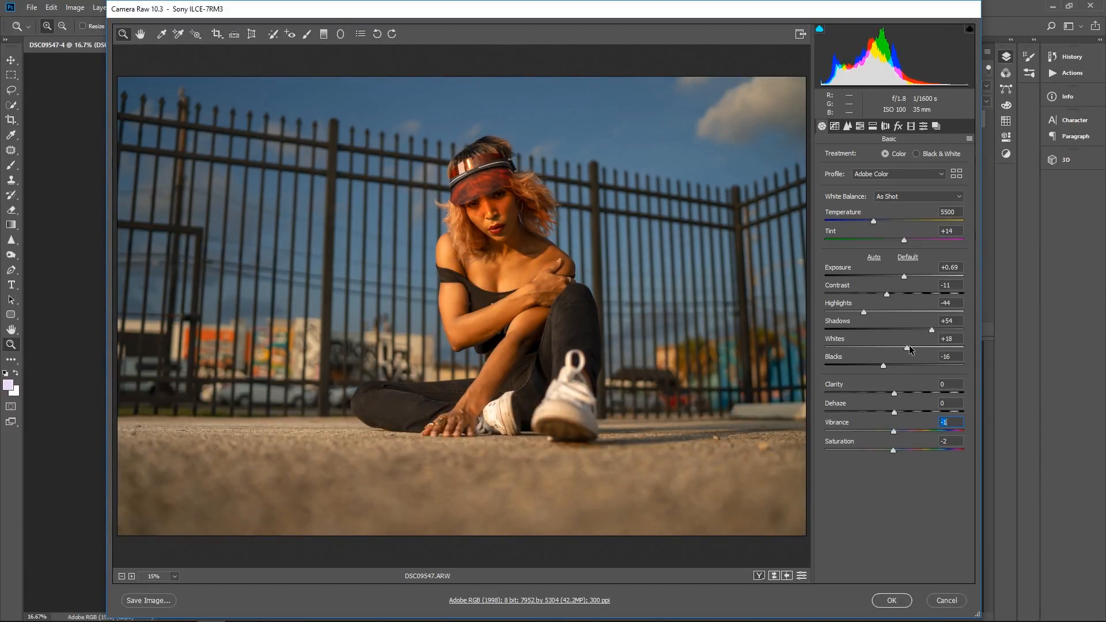
Set Whites to -15, Blacks to +5 and Shadows to +35, fine-tune the Highlights, and apply the raw adjustments
drag(907, 348, 893, 367)
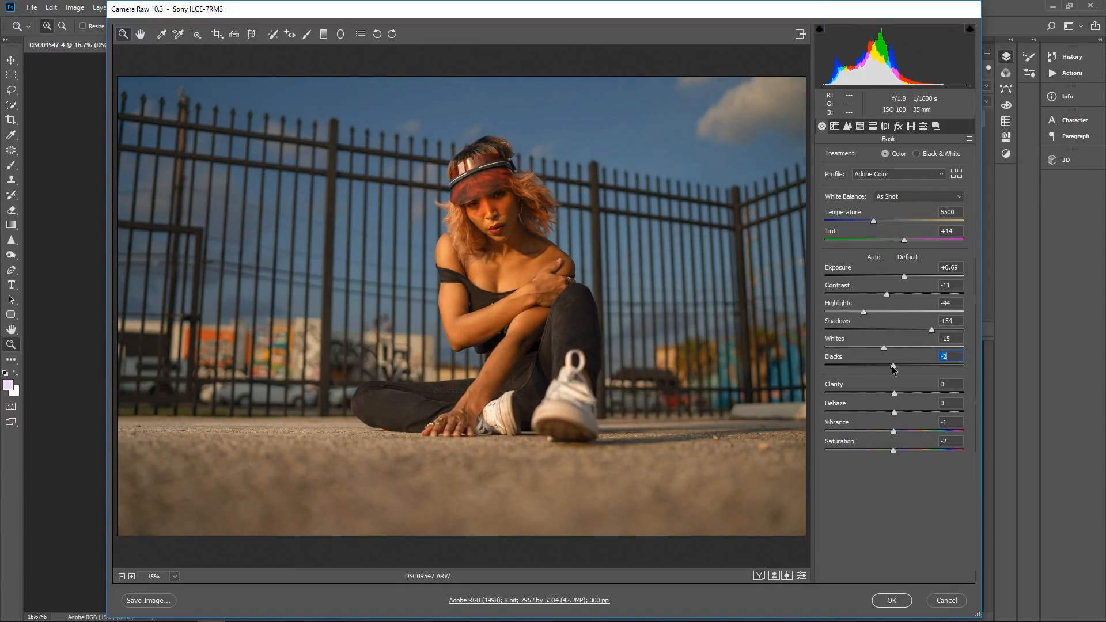
drag(893, 366, 898, 365)
drag(932, 330, 921, 329)
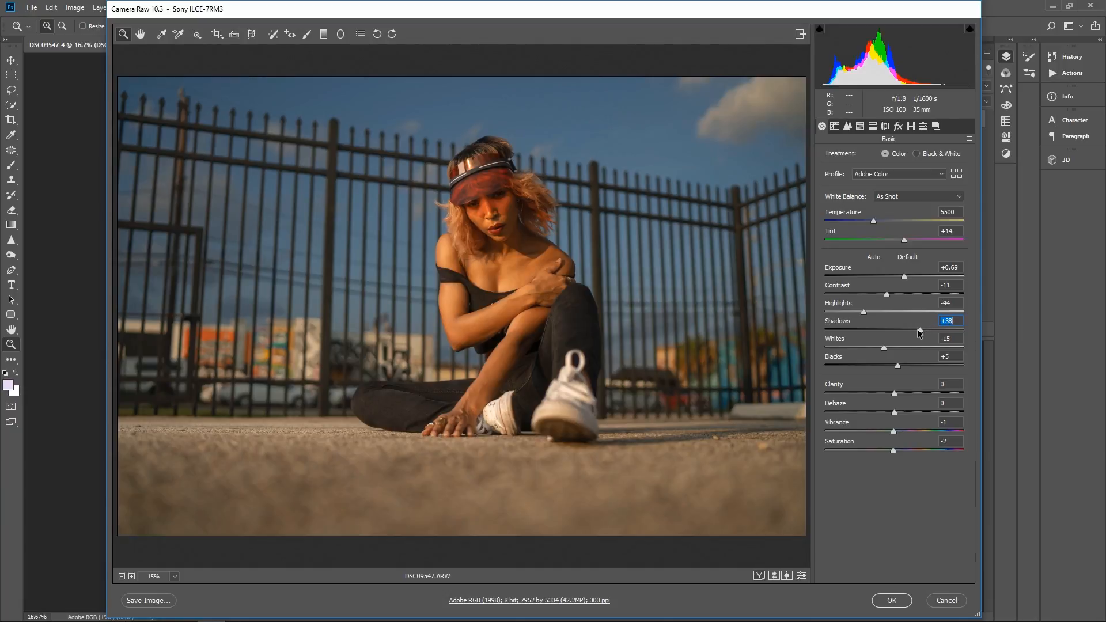
drag(918, 331, 872, 316)
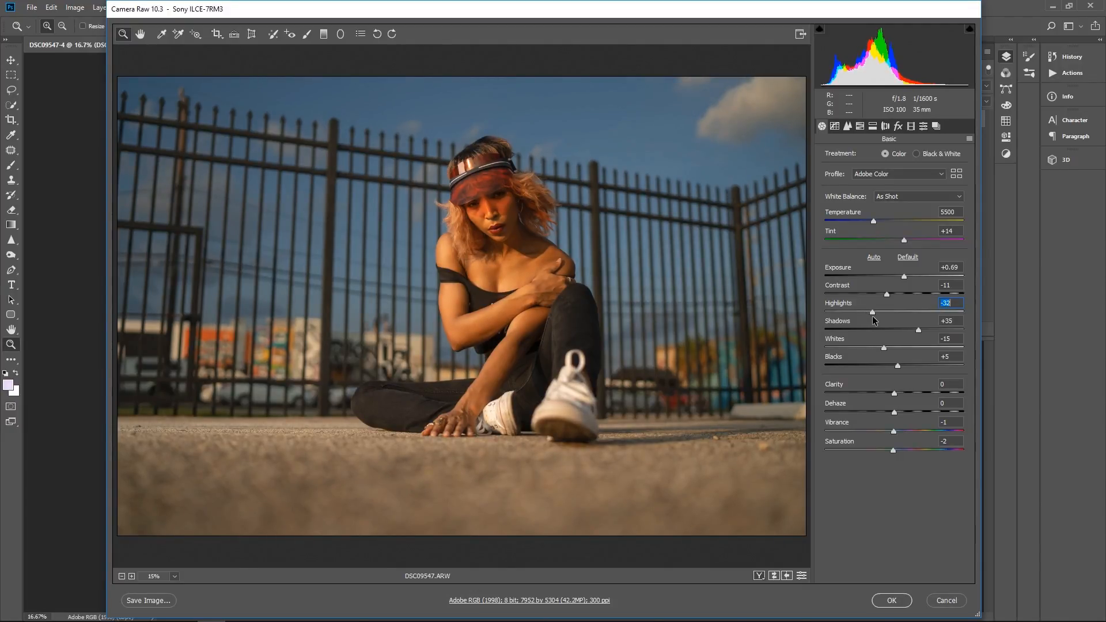
key(Down)
drag(872, 316, 869, 319)
click(892, 600)
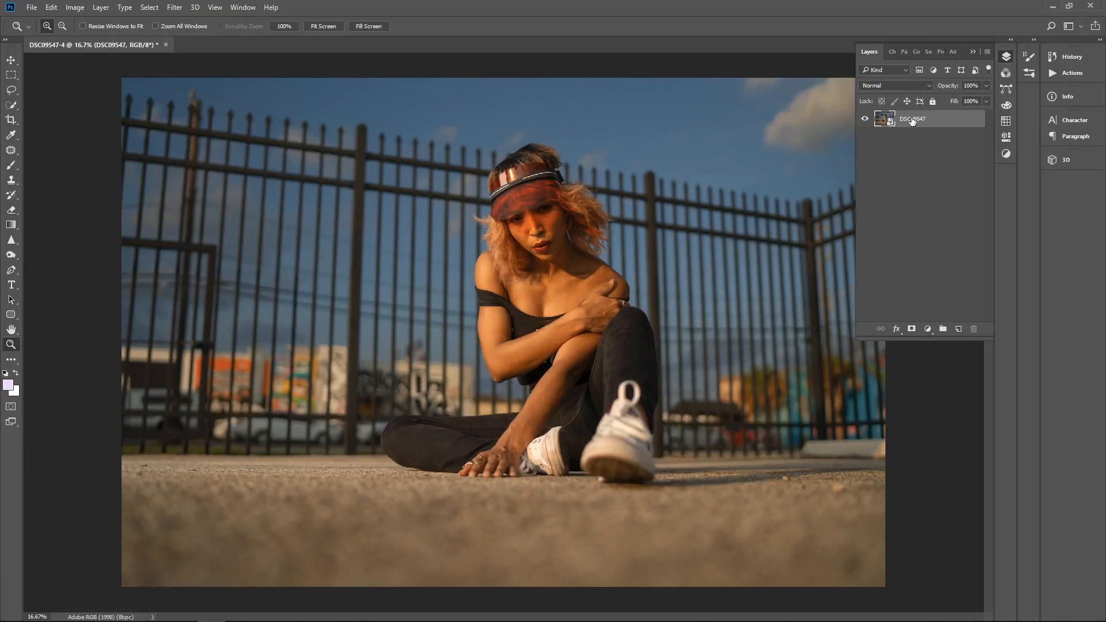
Make two copies of the adjusted smart object and merge them into a single layer above the original
key(ctrl+j)
key(ctrl+j)
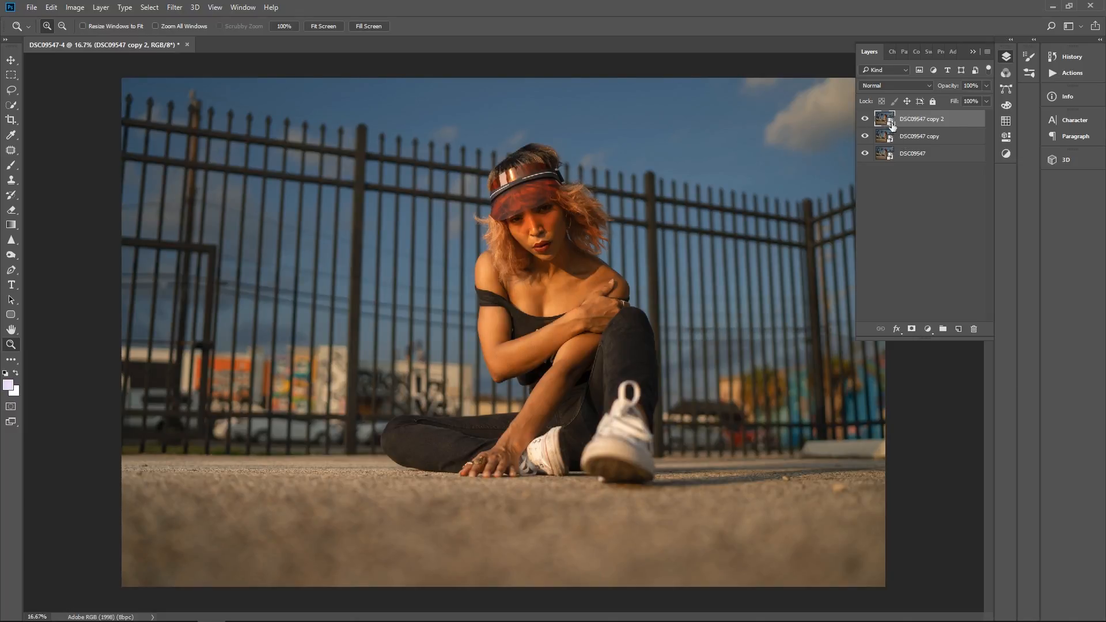
shift+click(910, 139)
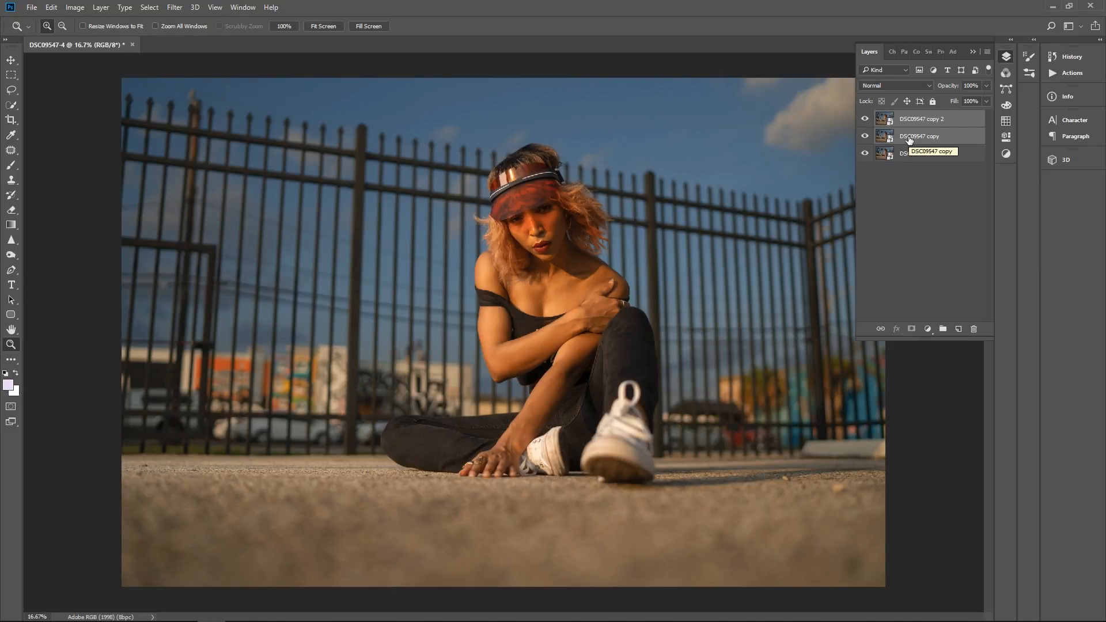
key(ctrl+e)
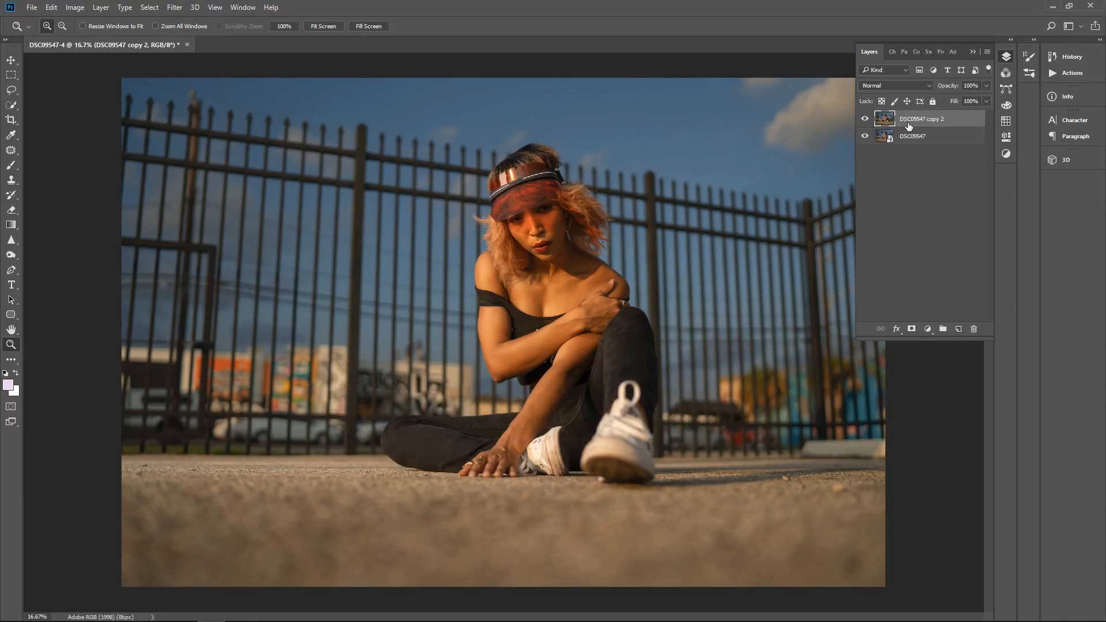
Apply the Royce Fire preset to the merged copy with the Camera Raw Filter
click(175, 7)
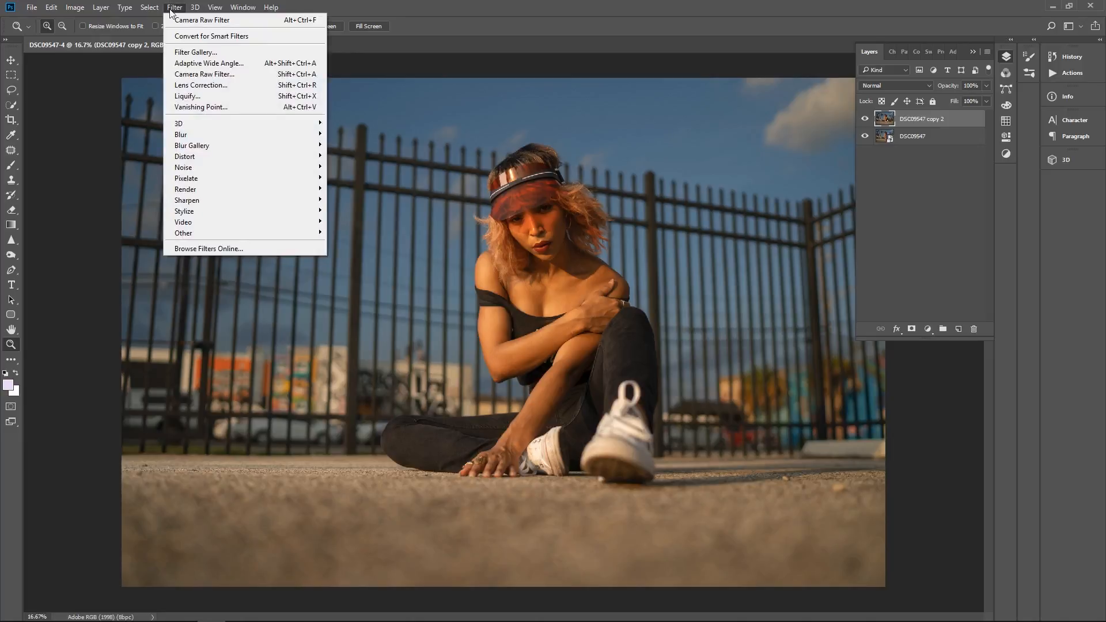
click(208, 77)
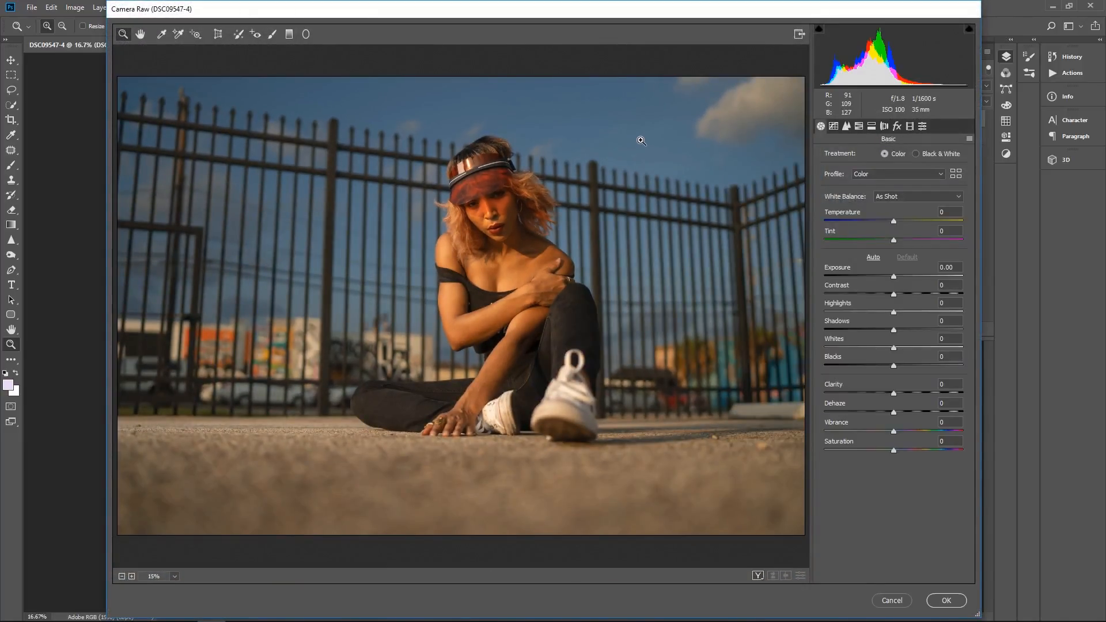
click(923, 127)
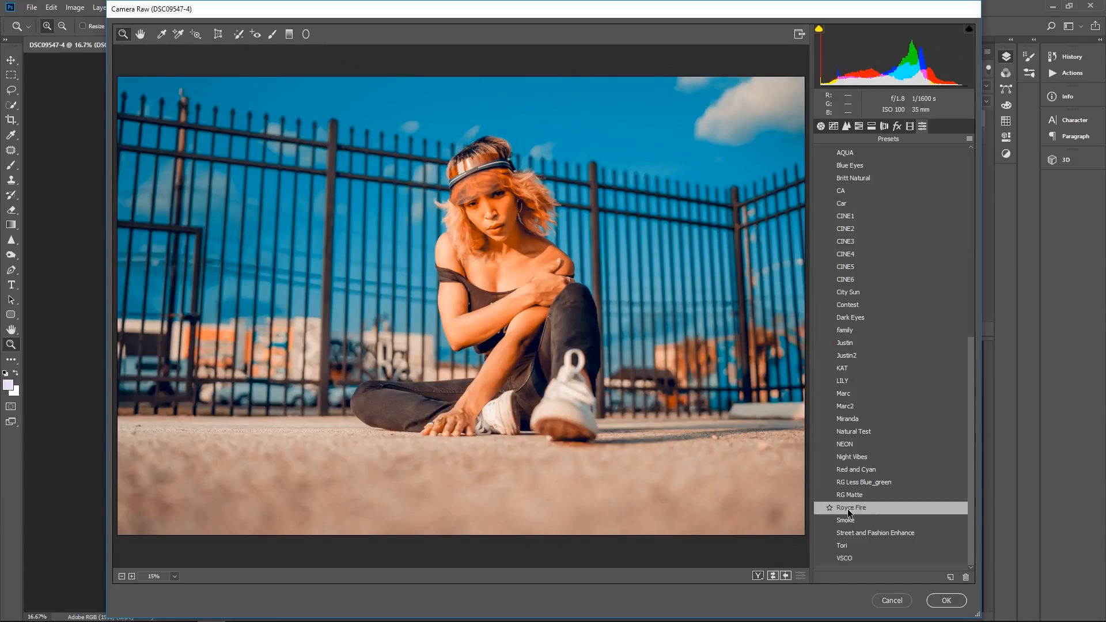
click(852, 510)
click(952, 598)
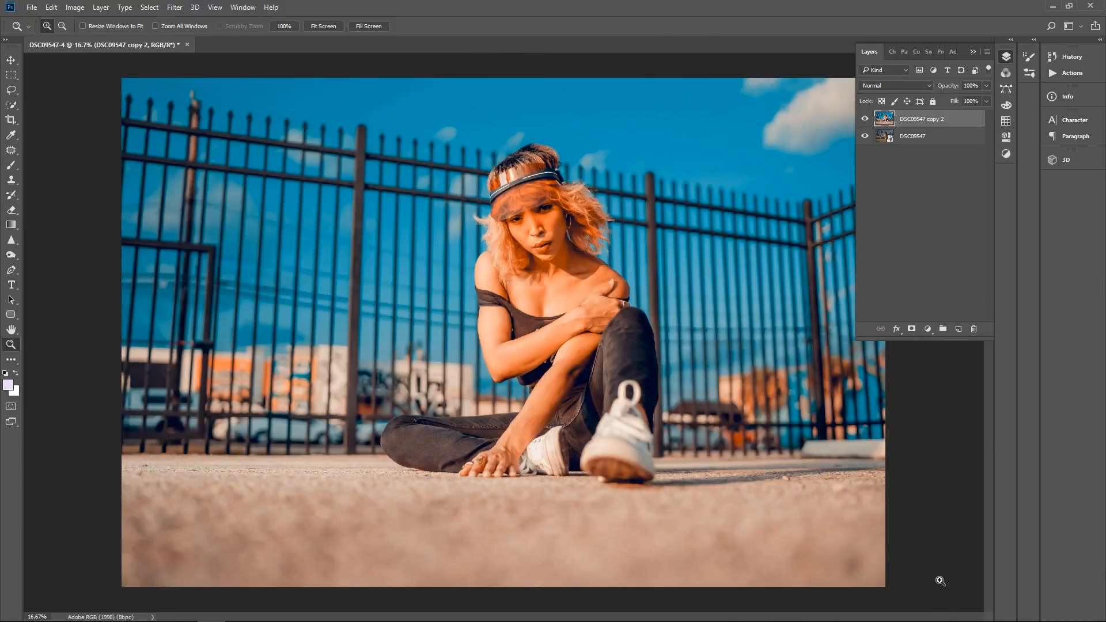
Lower the opacity of the color-graded DSC09547 copy 2 layer to 35%
click(987, 85)
drag(939, 98, 942, 99)
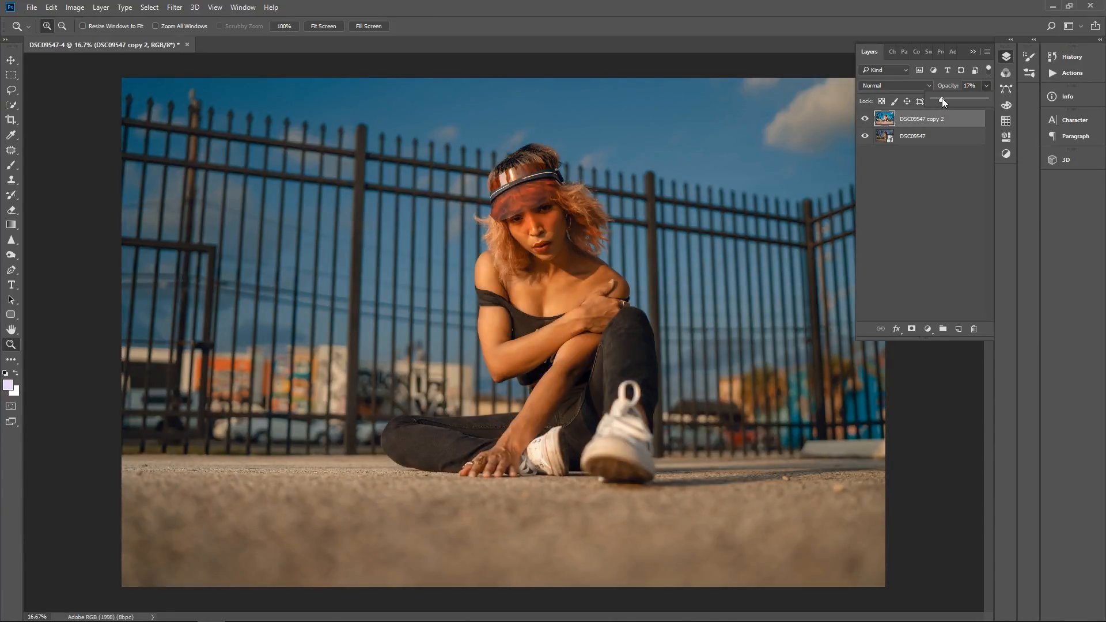
drag(947, 101, 950, 102)
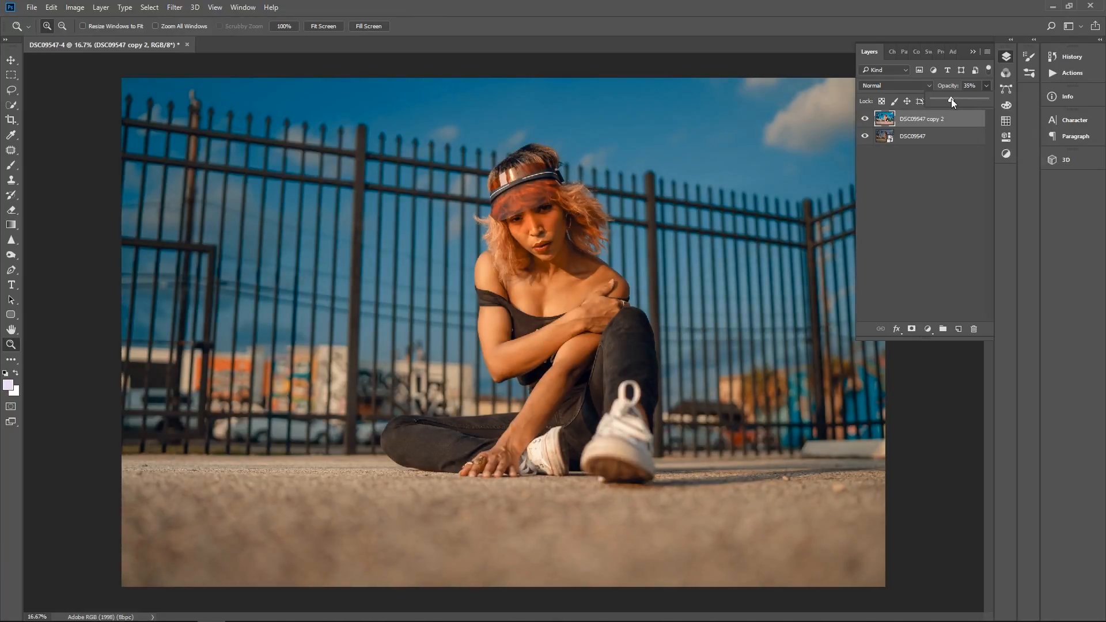
Compare the photo with and without the color-graded layer by toggling its visibility repeatedly
click(865, 119)
click(865, 121)
click(865, 120)
click(865, 120)
click(865, 119)
click(865, 119)
click(865, 118)
click(865, 119)
click(865, 119)
click(865, 118)
click(865, 119)
click(865, 119)
Duplicate both layers together and merge the duplicates into one layer on top of the stack
shift+click(908, 138)
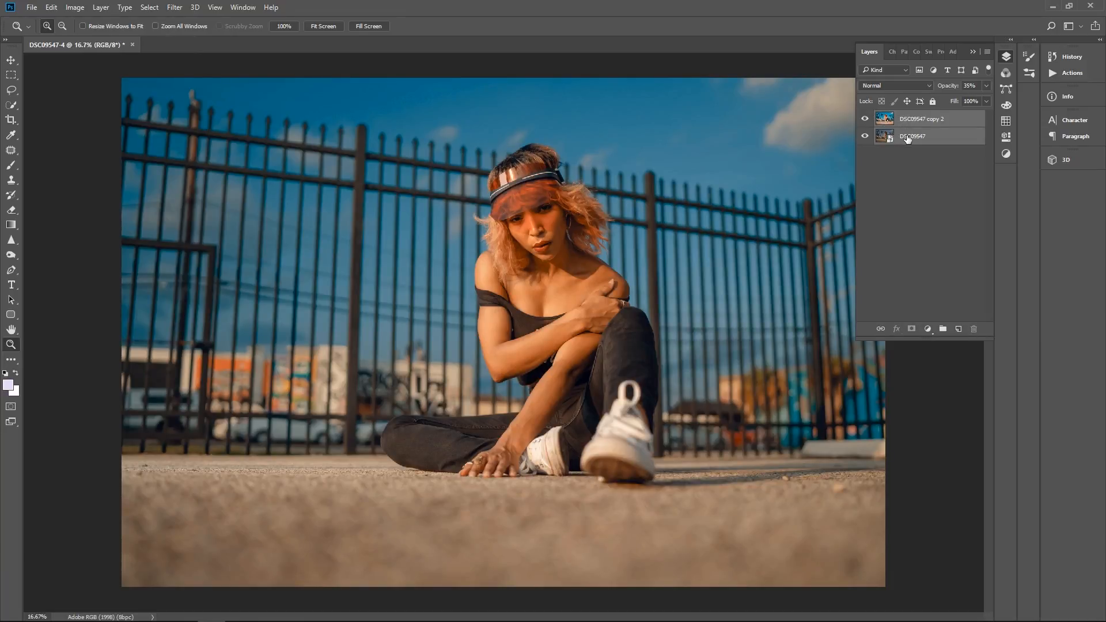
key(ctrl+j)
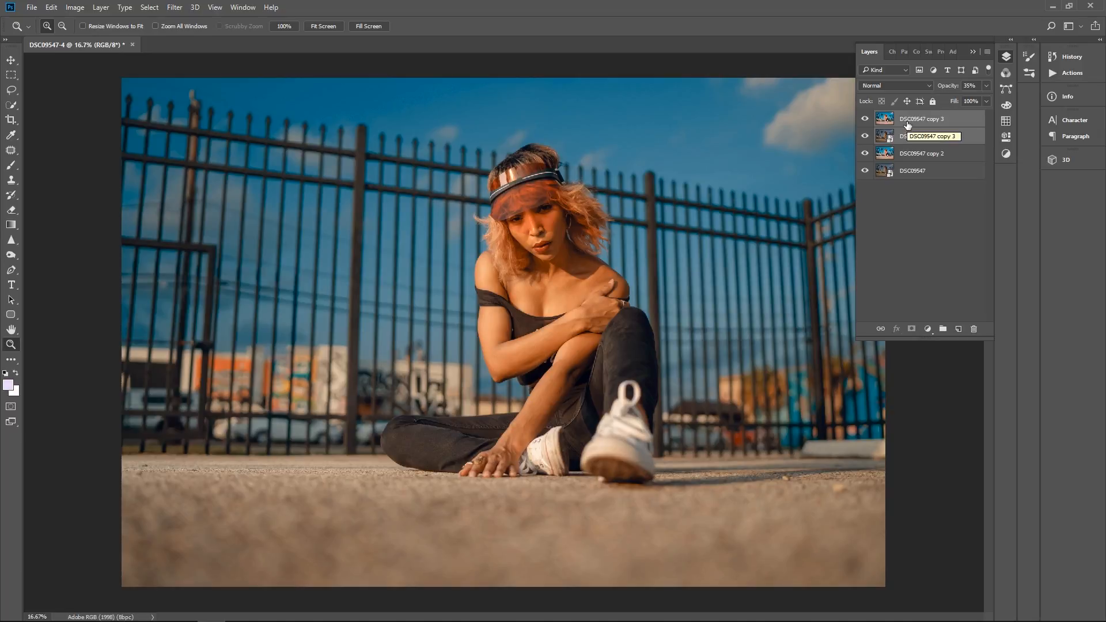
key(ctrl+e)
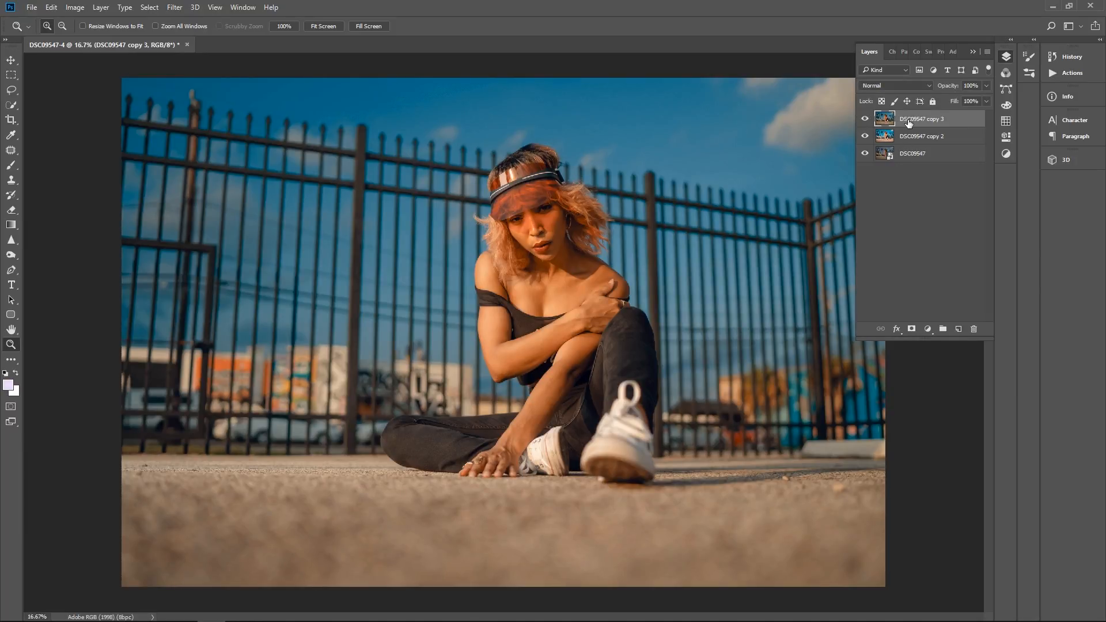
Duplicate the merged top layer and hide the new uppermost copy
key(ctrl+j)
click(905, 136)
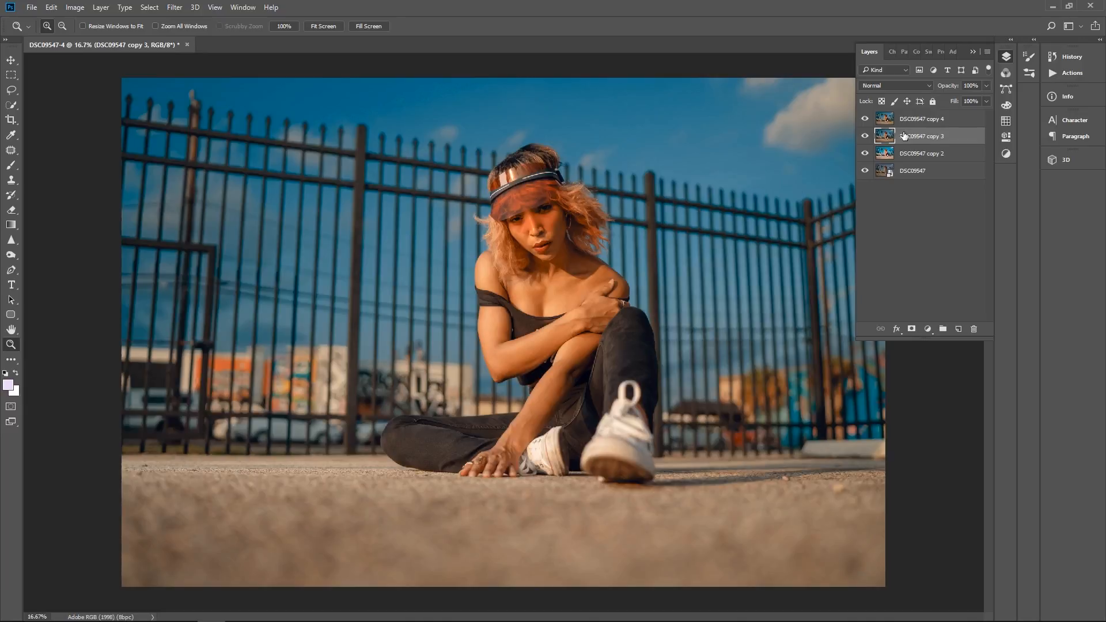
click(866, 119)
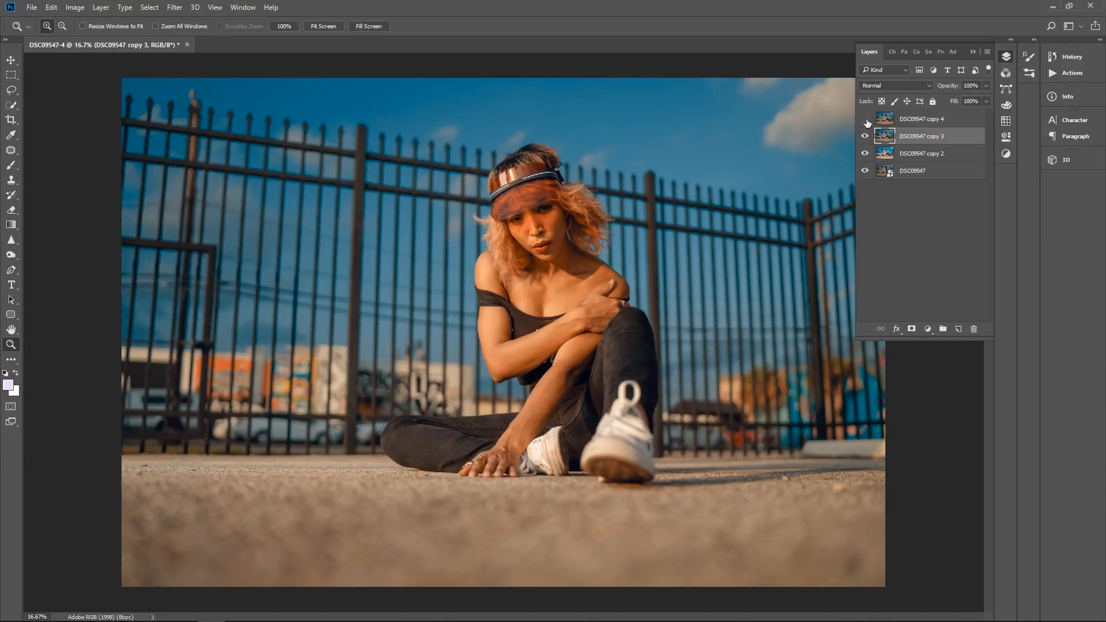
Rename the lower merged copy Dodge and the hidden top copy Burn, and select the Dodge layer
double_click(914, 138)
text(Dodge)
click(918, 120)
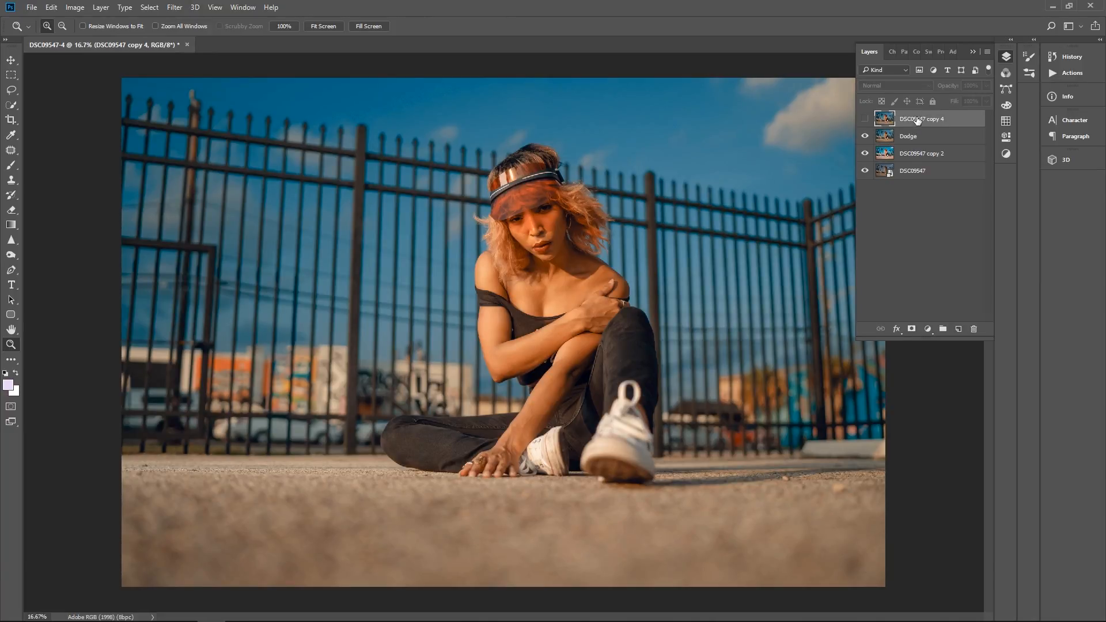
double_click(918, 119)
text(Burn)
key(Return)
click(865, 120)
click(910, 143)
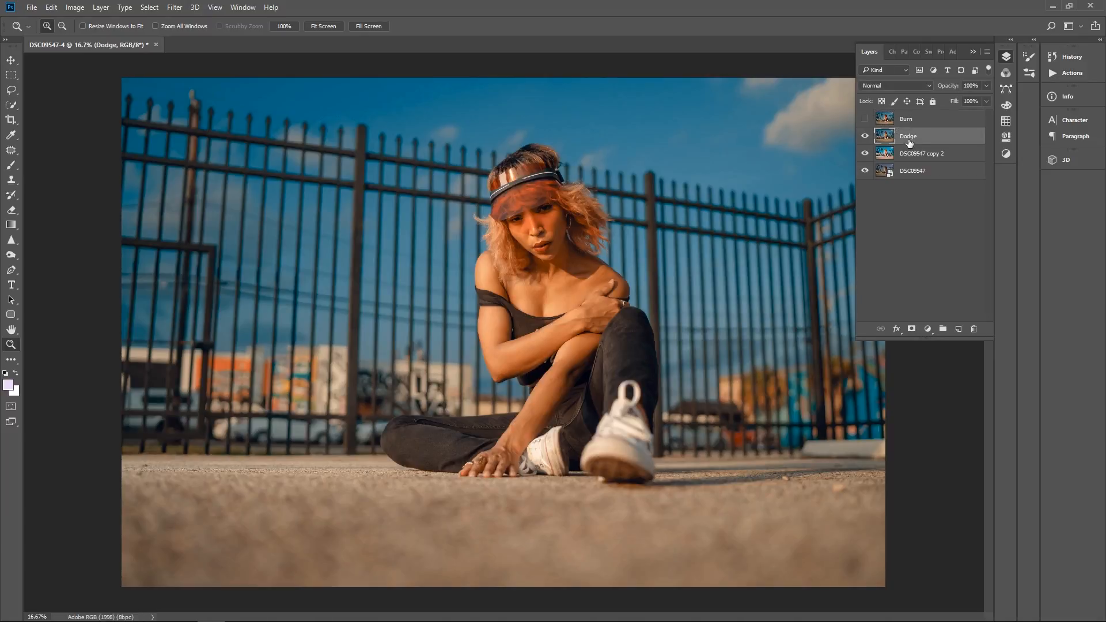
Set the Dodge layer's blend mode to Screen
click(887, 86)
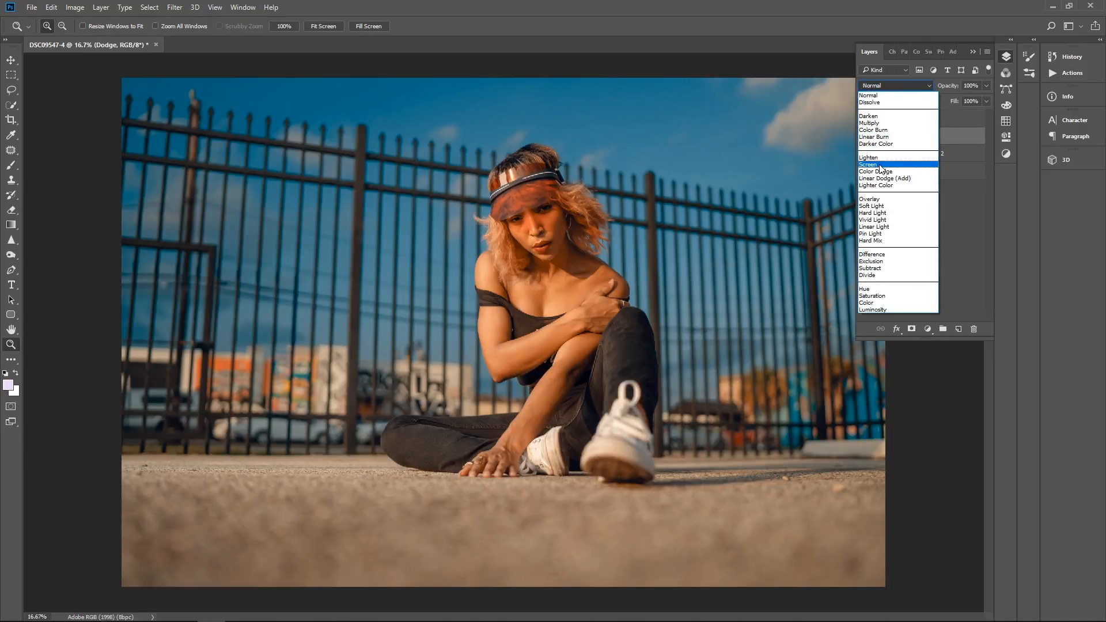
click(880, 165)
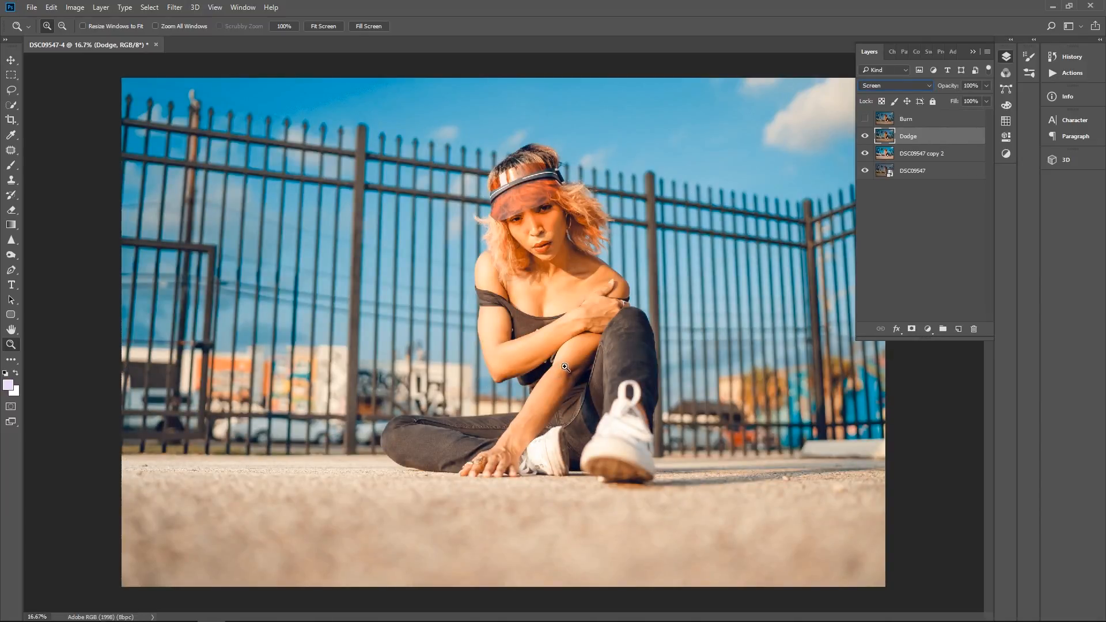
click(916, 121)
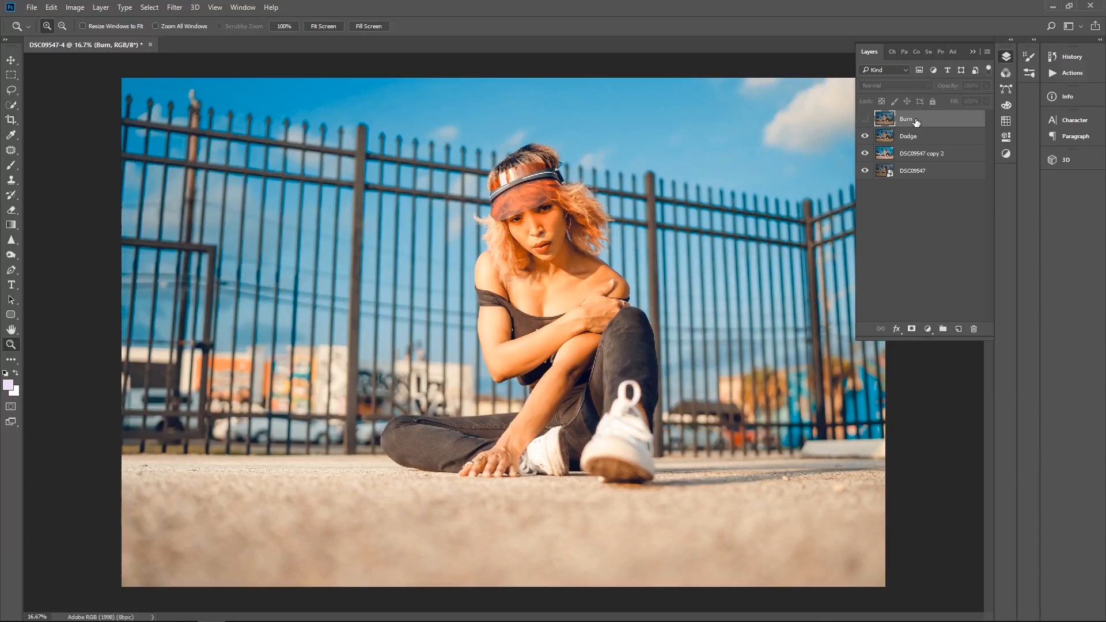
Open the Dodge layer's blending options and raise the underlying layer's dark limit under Blend If Gray to 93
click(926, 137)
key(h)
drag(0, 200, 454, 174)
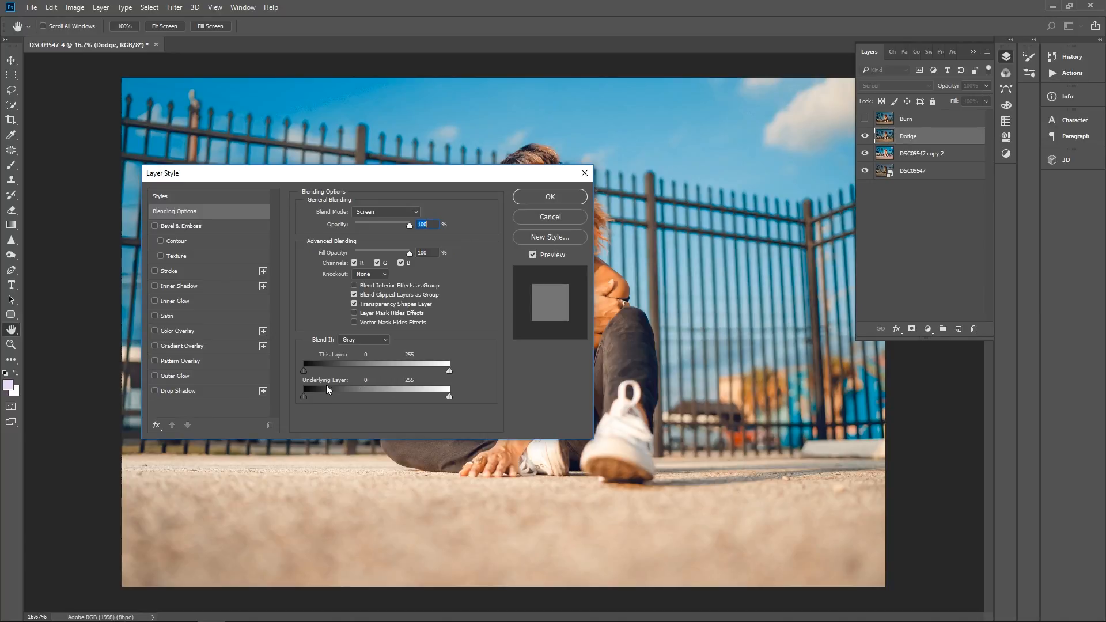
drag(449, 177, 385, 87)
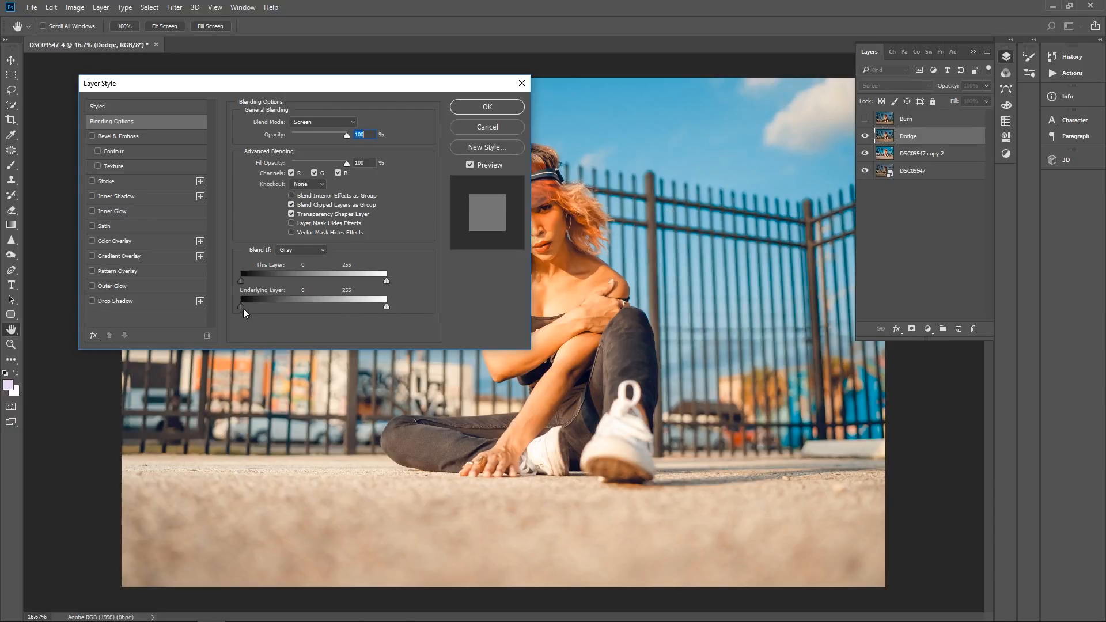
drag(244, 307, 257, 306)
drag(329, 83, 247, 77)
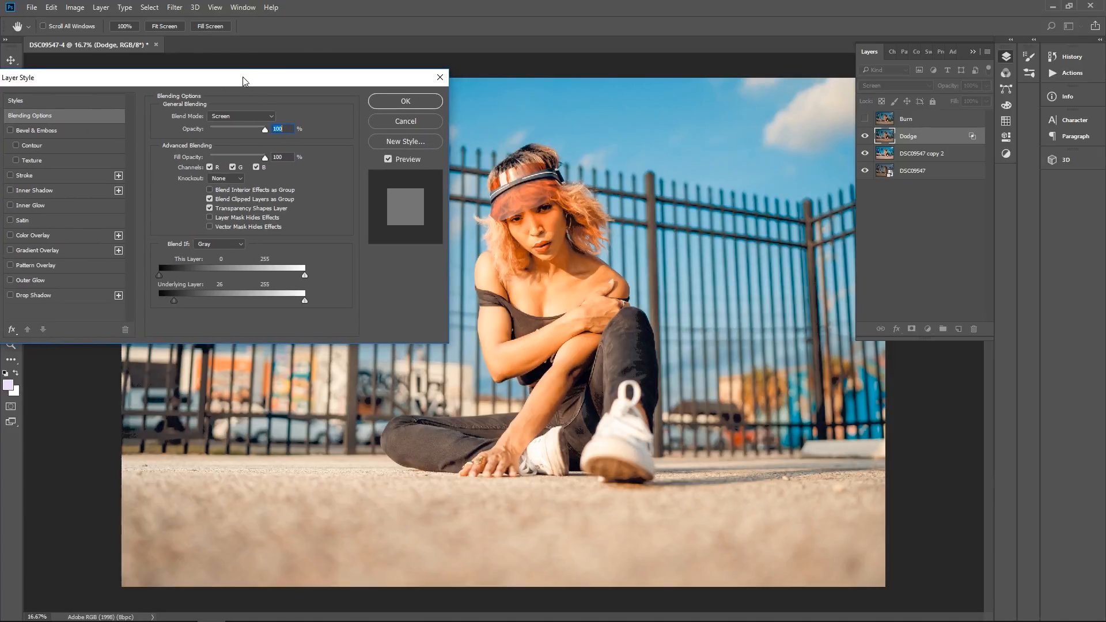
drag(175, 300, 194, 300)
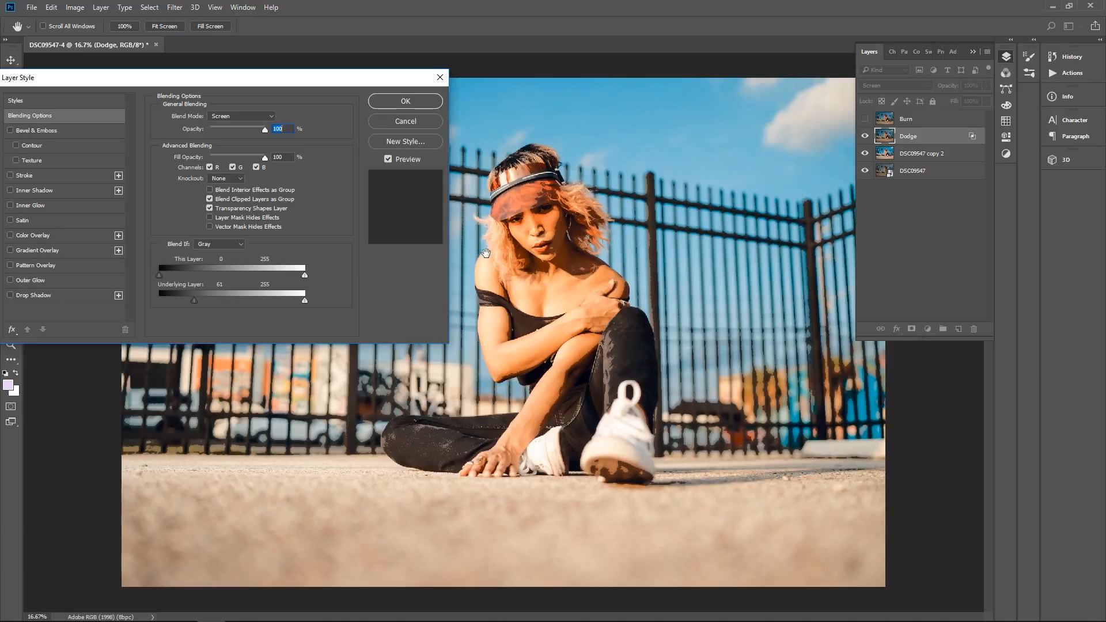
mouse_move(193, 302)
mouse_down()
mouse_move(234, 297)
mouse_move(219, 300)
mouse_up()
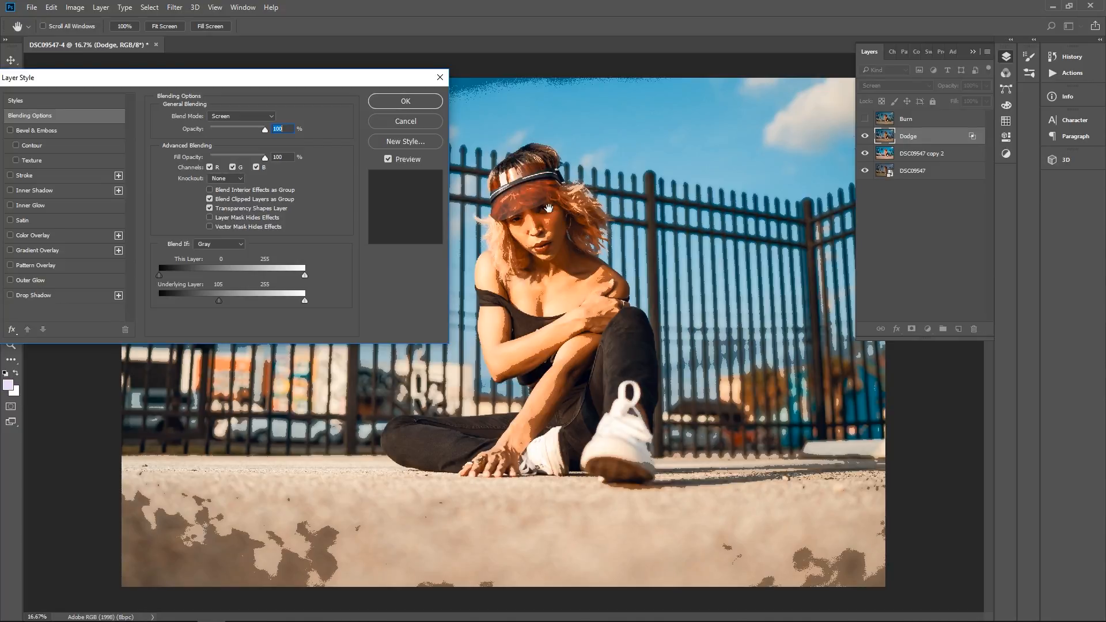
drag(212, 300, 212, 300)
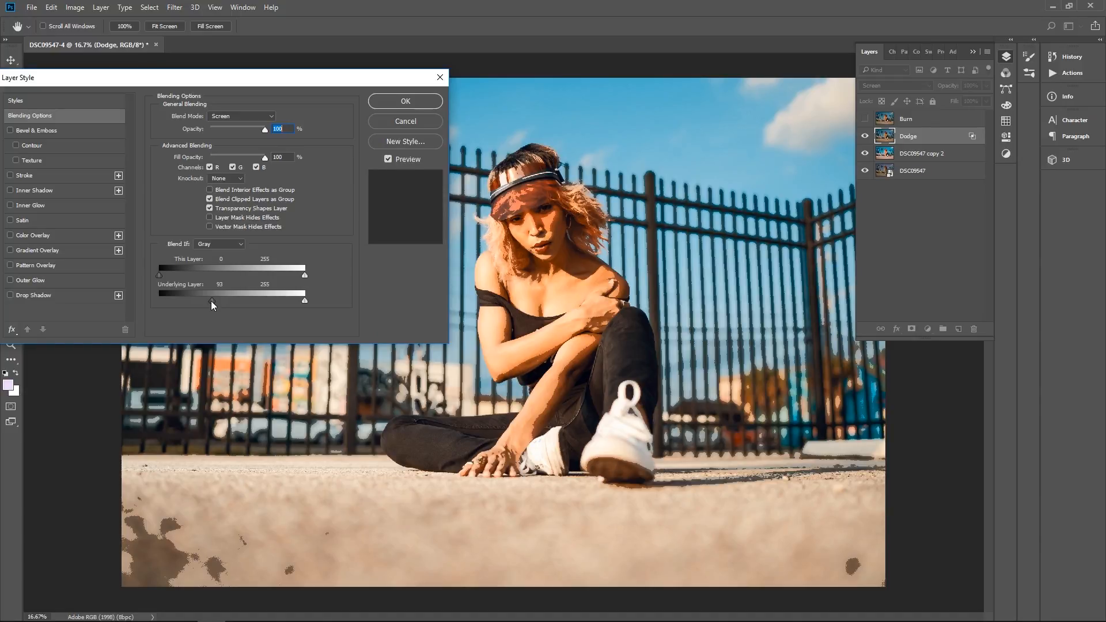
Split the Dodge layer's underlying dark limit to 91 / 255 for a smooth transition and apply the blending options
drag(211, 300, 211, 301)
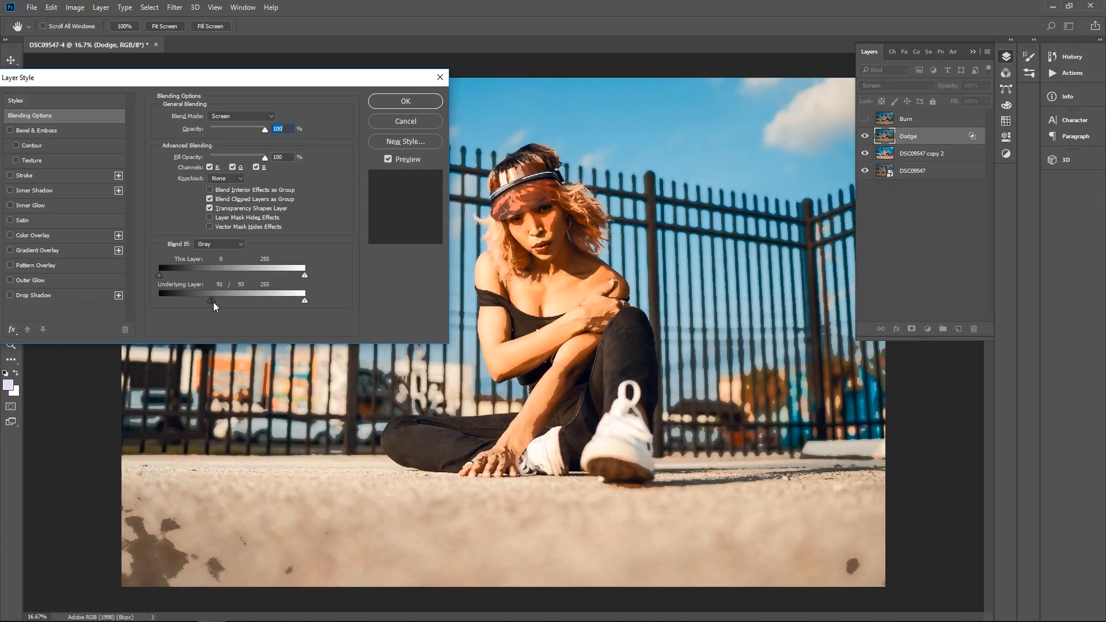
drag(213, 302, 340, 301)
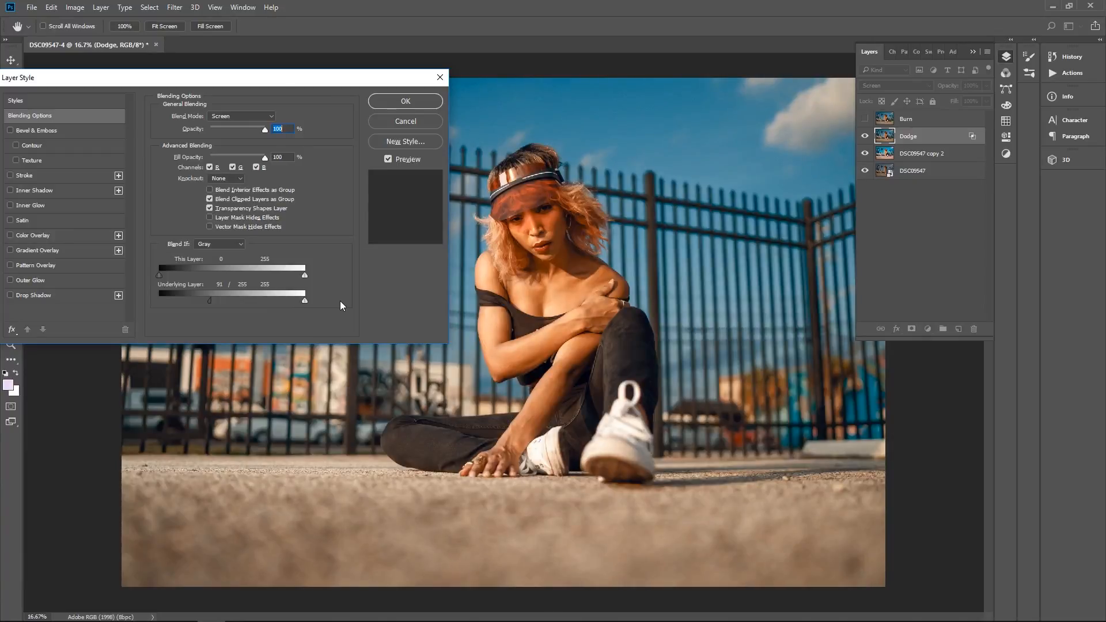
click(396, 99)
Compare the photo with and without the Dodge layer by toggling its visibility repeatedly
click(866, 136)
click(865, 136)
click(865, 137)
click(866, 136)
click(866, 137)
click(865, 137)
click(866, 136)
click(865, 136)
click(865, 137)
click(866, 137)
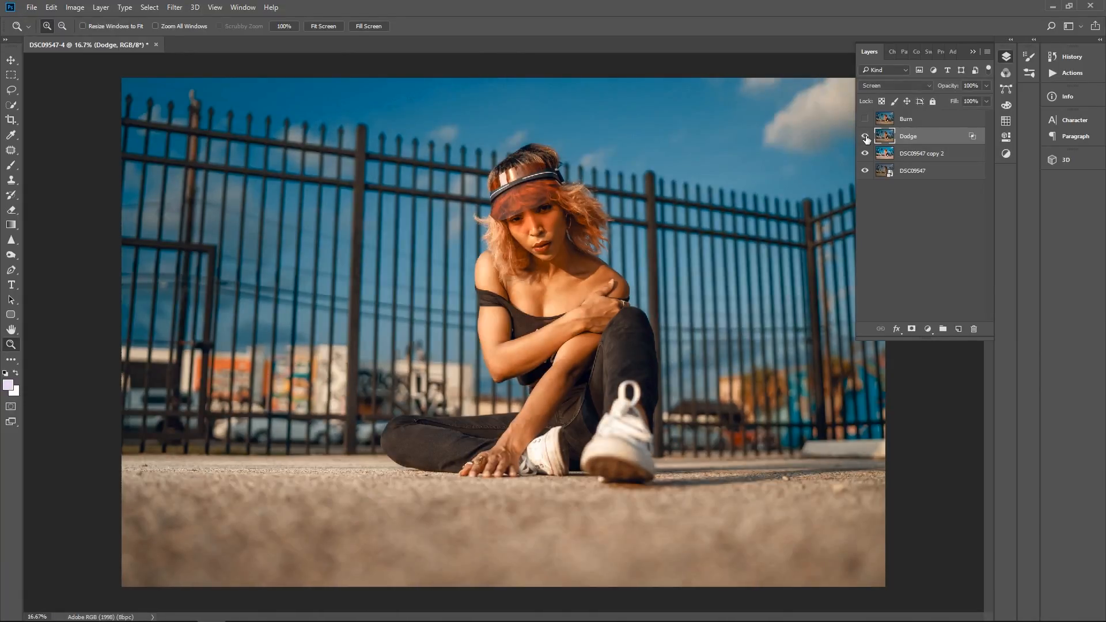
click(865, 136)
click(865, 137)
click(866, 136)
click(865, 137)
click(866, 136)
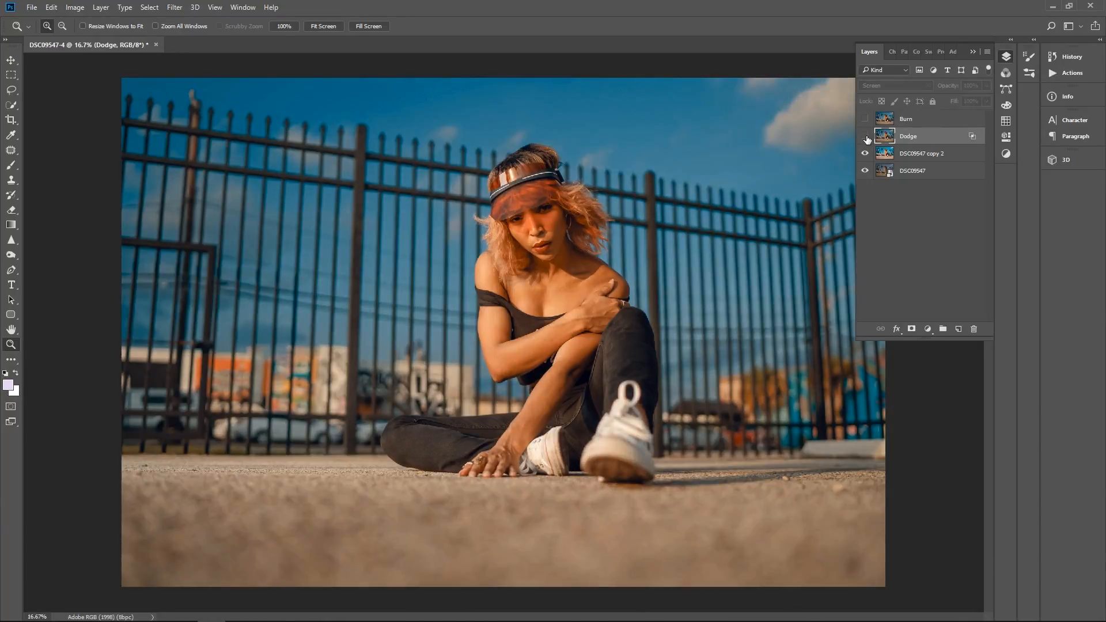
click(866, 137)
click(866, 137)
click(865, 137)
click(865, 137)
click(866, 137)
Show the Burn layer and set its blend mode to Multiply
click(866, 119)
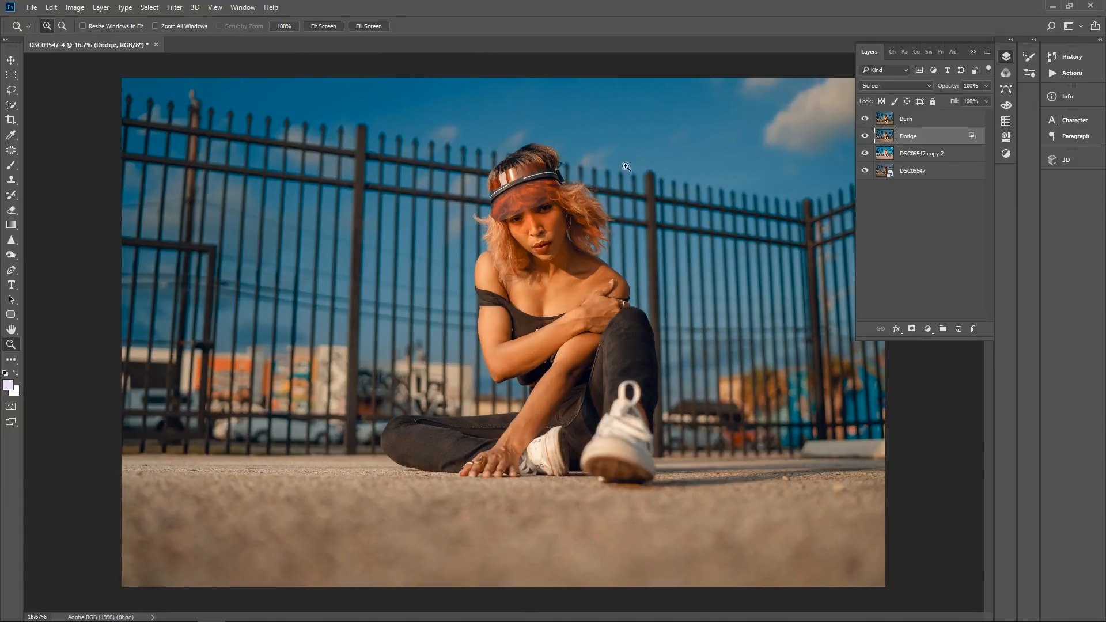
click(905, 121)
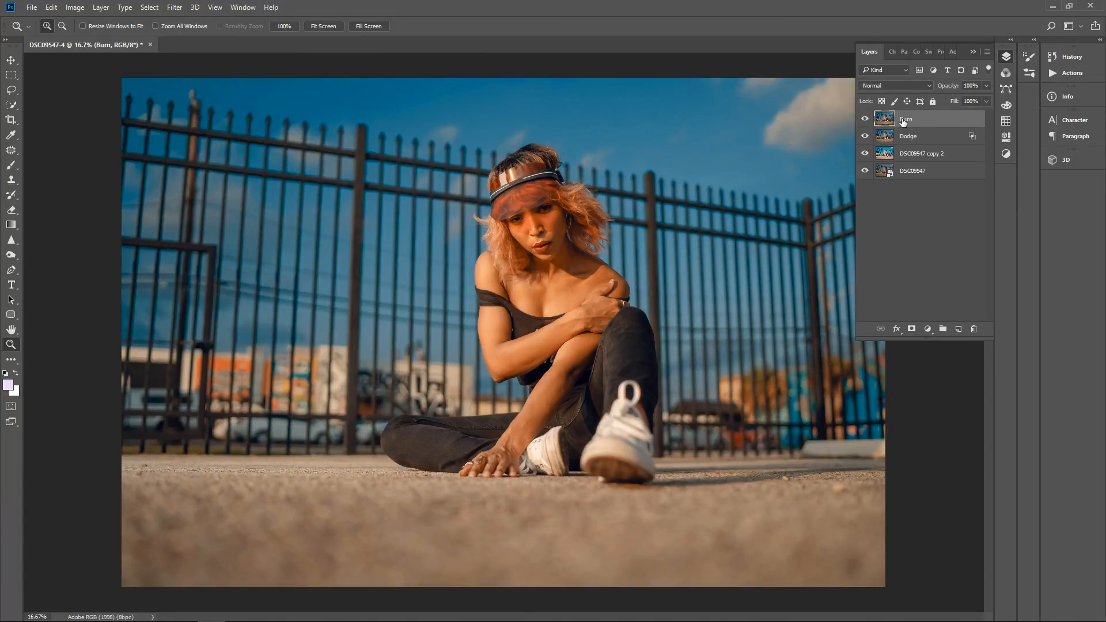
click(893, 86)
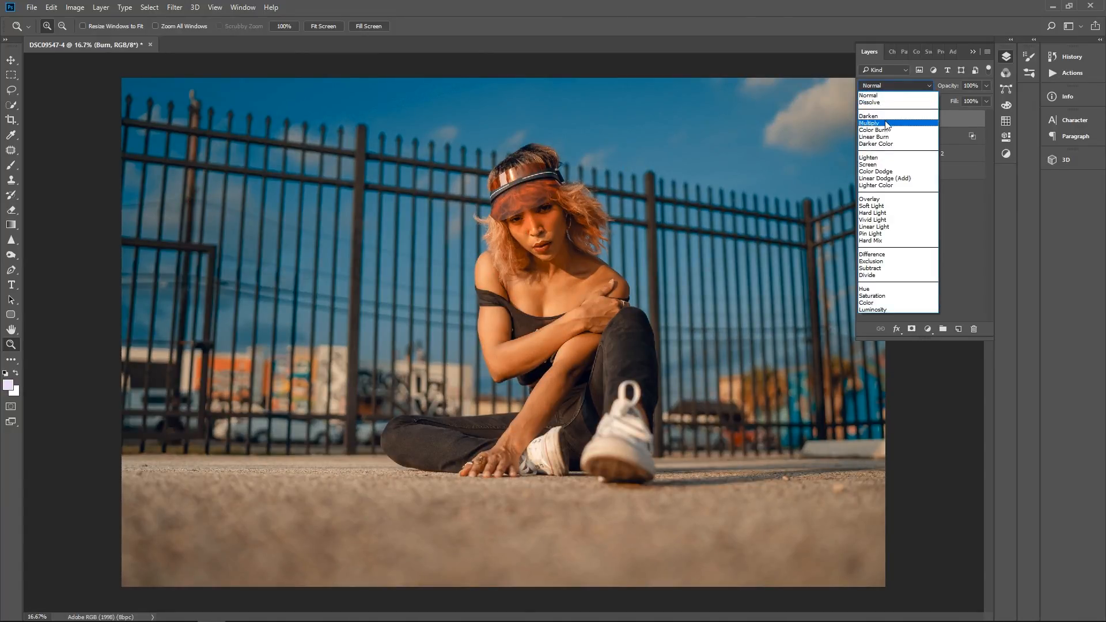
click(886, 122)
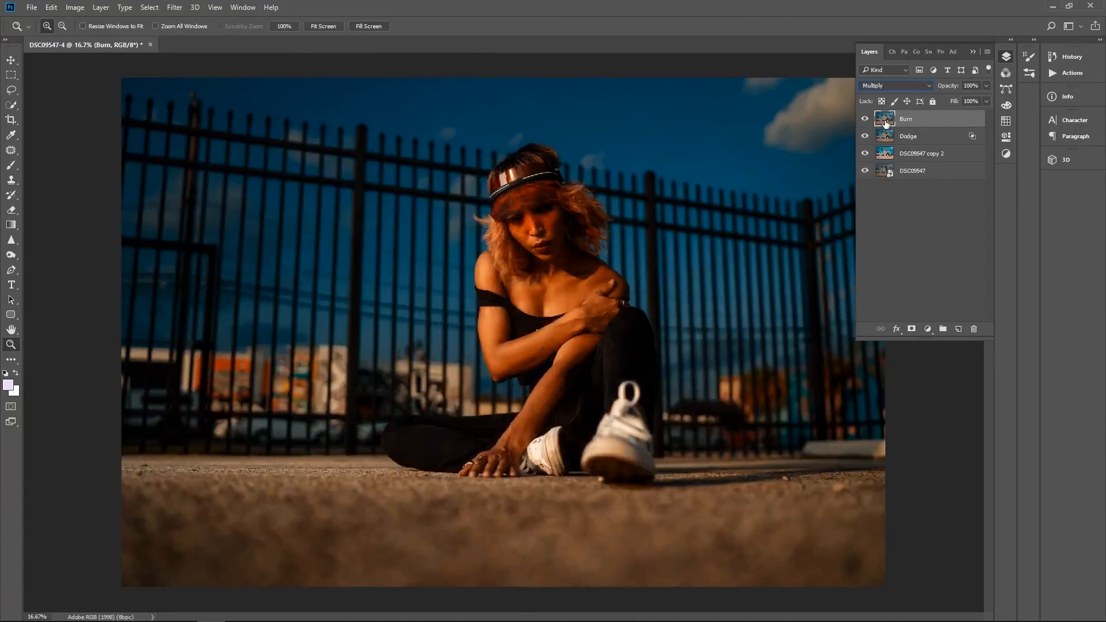
Open the Burn layer's blending options and lower the underlying layer's light limit under Blend If Gray to 174
double_click(973, 118)
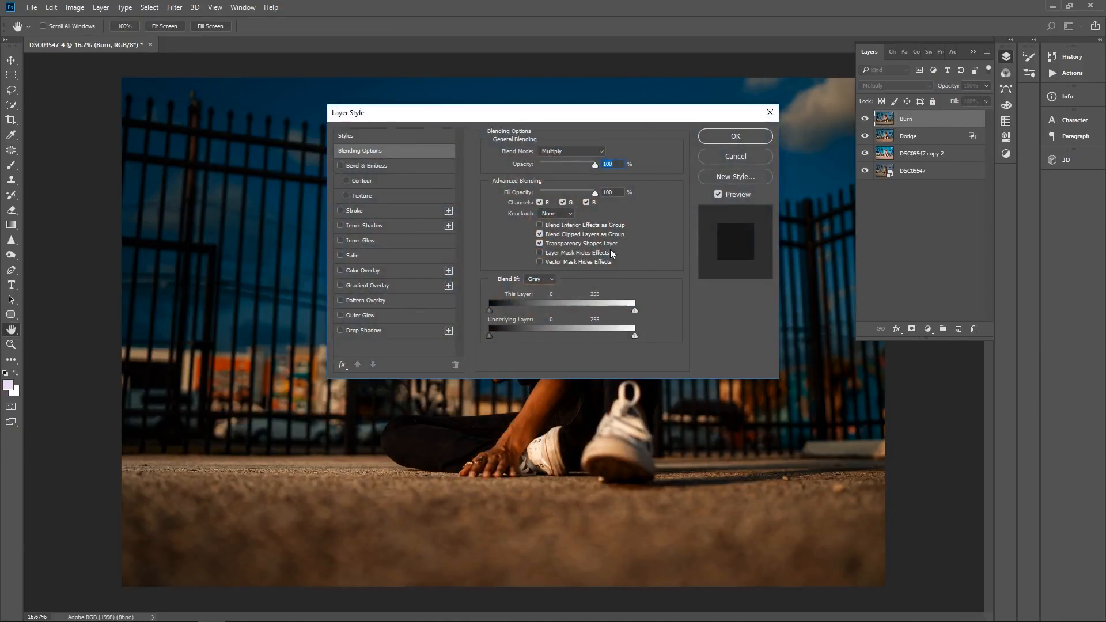
mouse_move(533, 119)
mouse_down()
mouse_move(166, 123)
mouse_move(181, 105)
mouse_up()
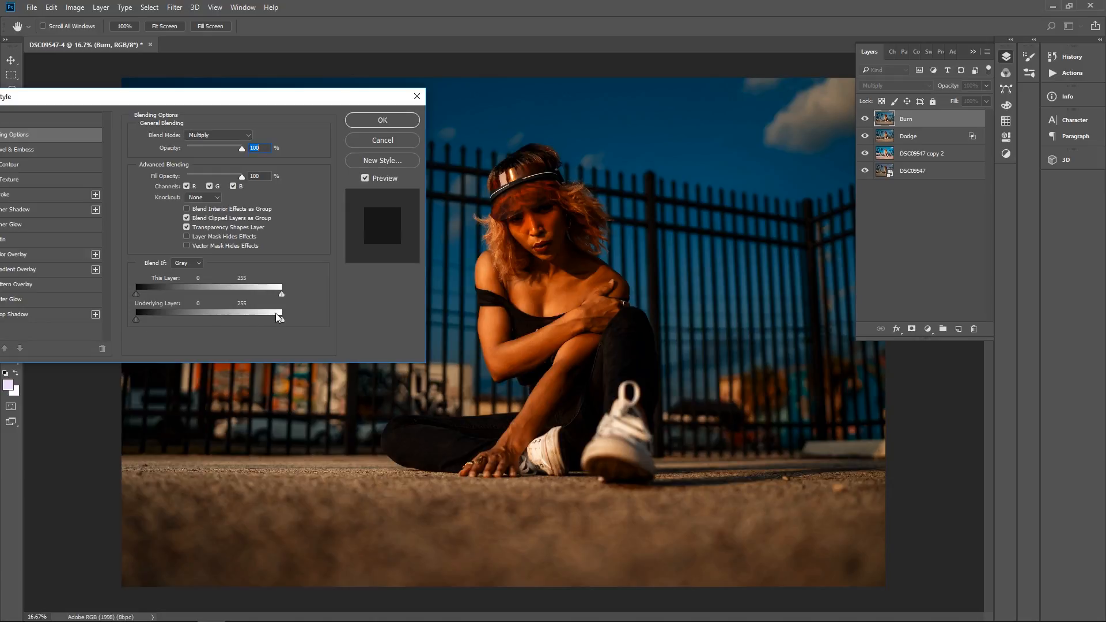
drag(282, 321, 236, 323)
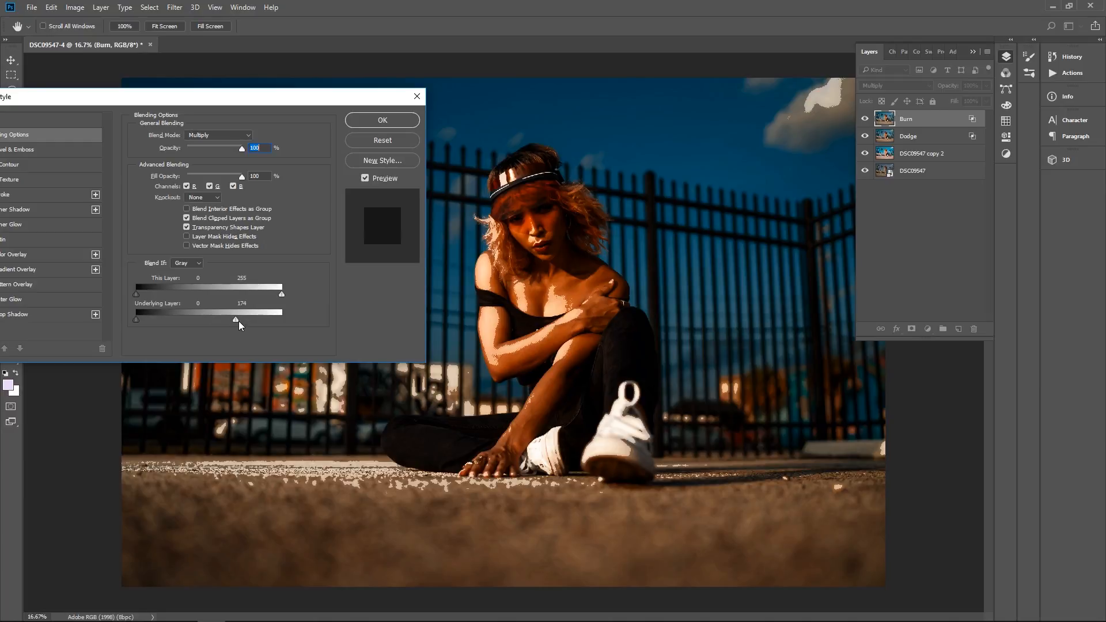
Split the Burn layer's underlying light limit to 0 / 100 and apply the blending options
drag(235, 319, 112, 327)
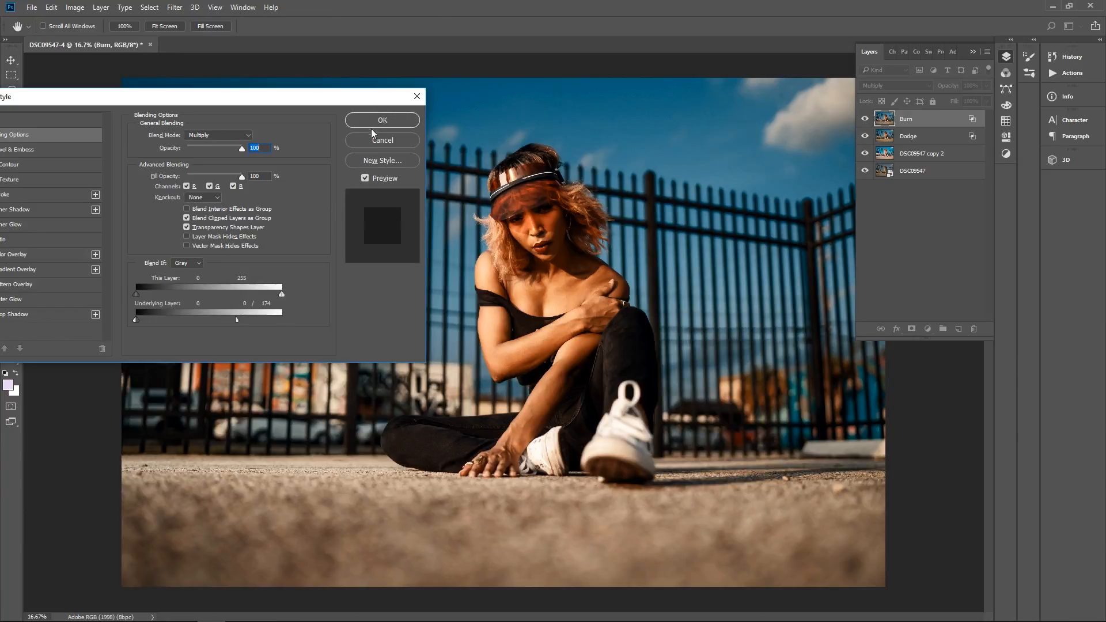
drag(235, 317, 193, 334)
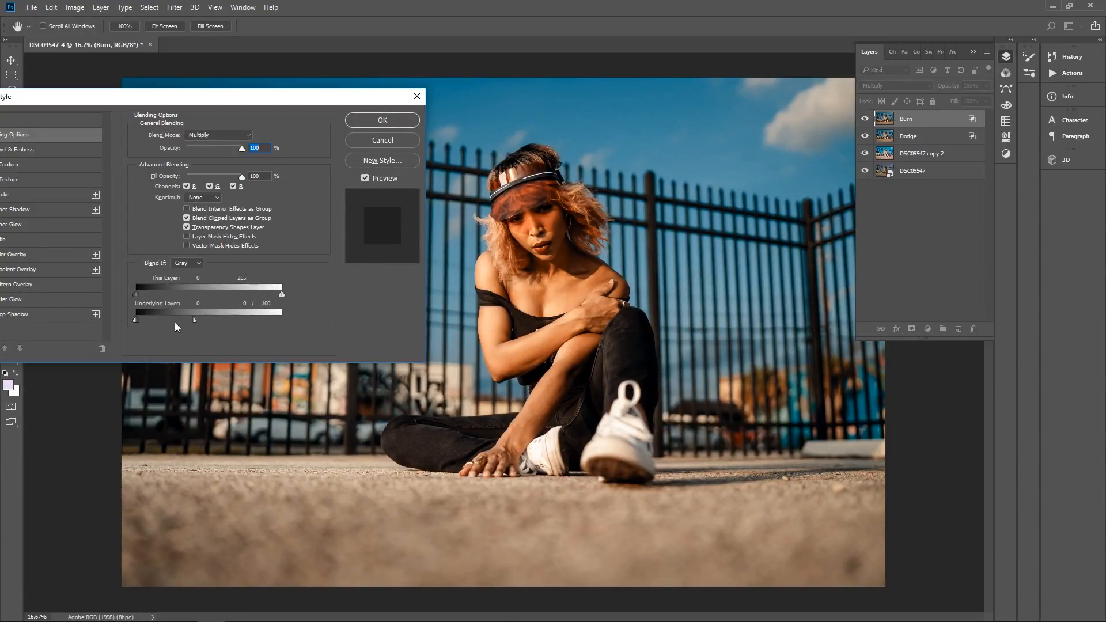
click(383, 119)
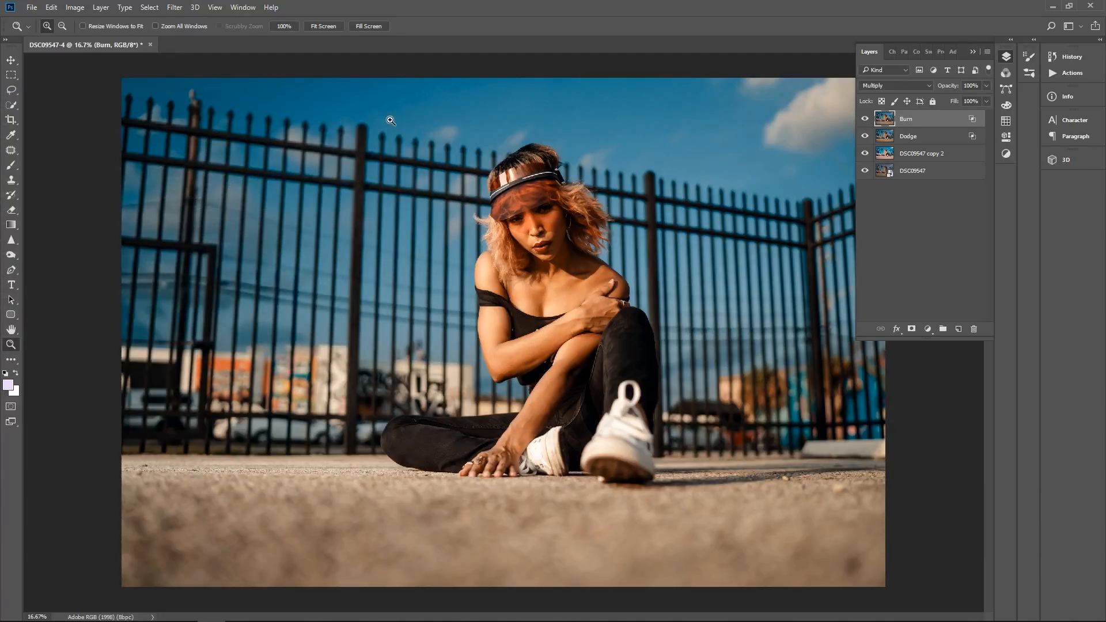
Group the Burn and Dodge layers together
shift+click(908, 137)
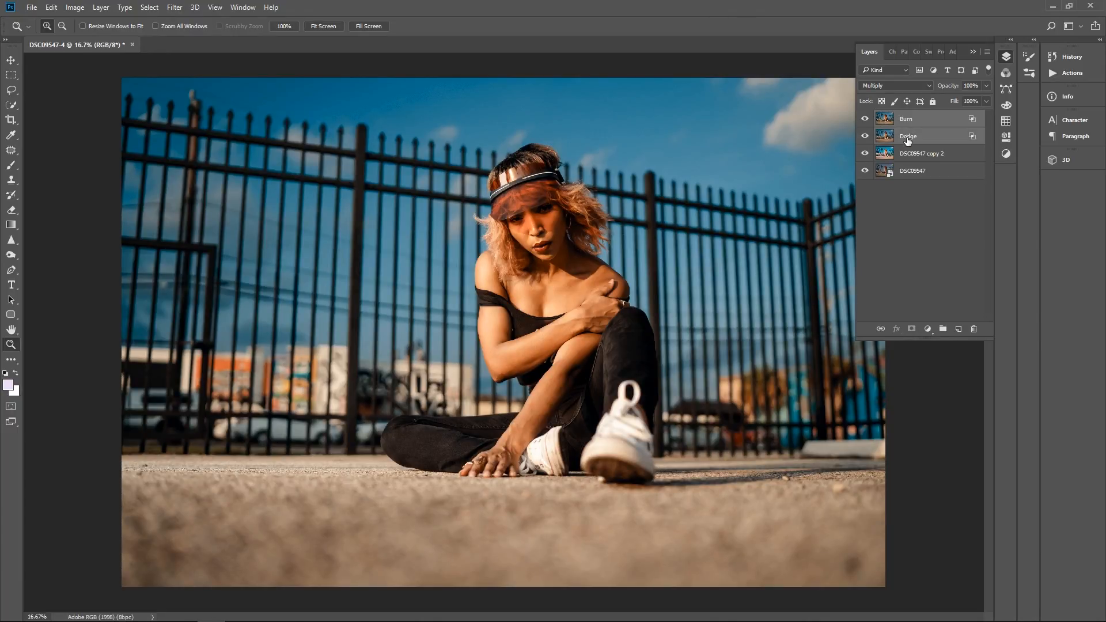
key(ctrl+g)
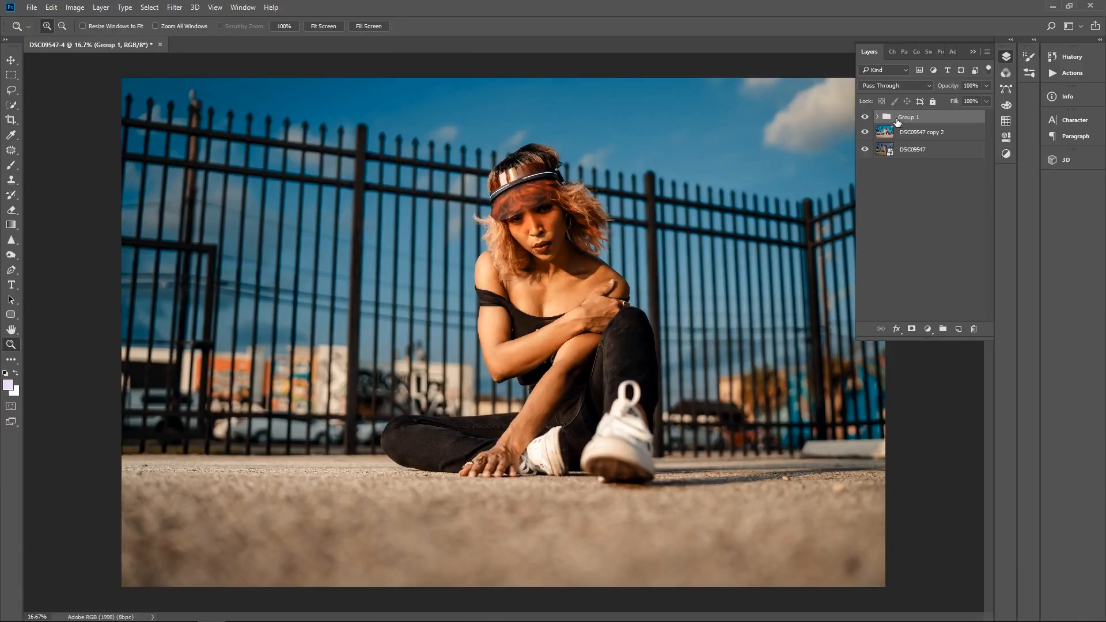
Compare the photo with and without the Dodge and Burn group by toggling its visibility
click(866, 117)
click(866, 118)
click(866, 118)
click(867, 118)
click(866, 117)
click(866, 118)
click(867, 117)
click(867, 117)
click(867, 118)
click(867, 117)
click(867, 117)
Add a layer mask to the group and run Apply Image on it with the merged RGB source, Multiply blending and 100% opacity
click(911, 329)
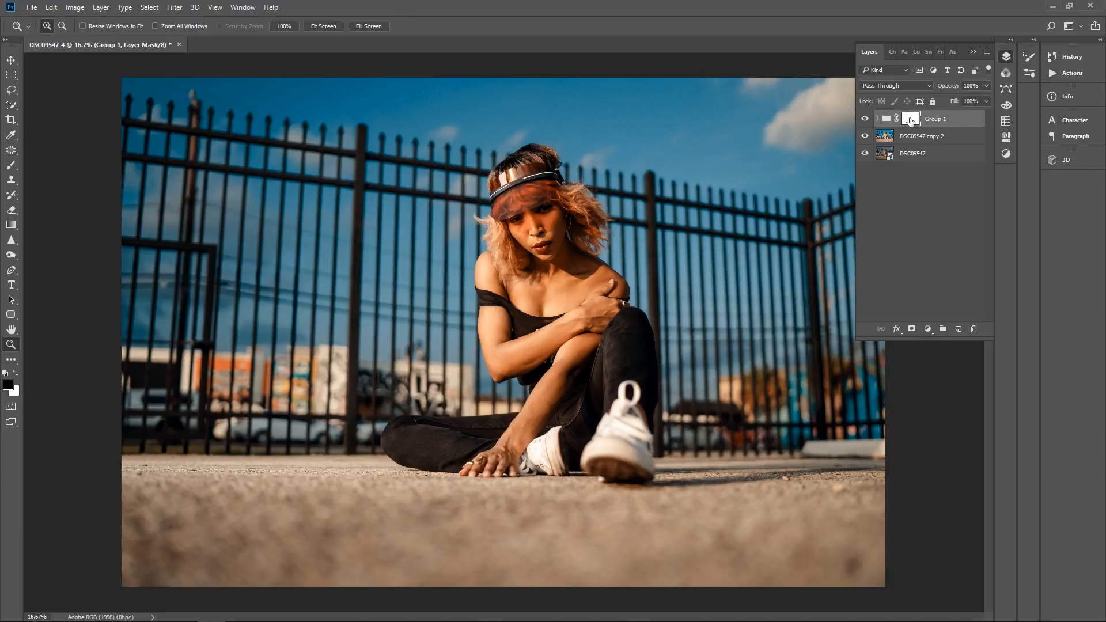
click(74, 8)
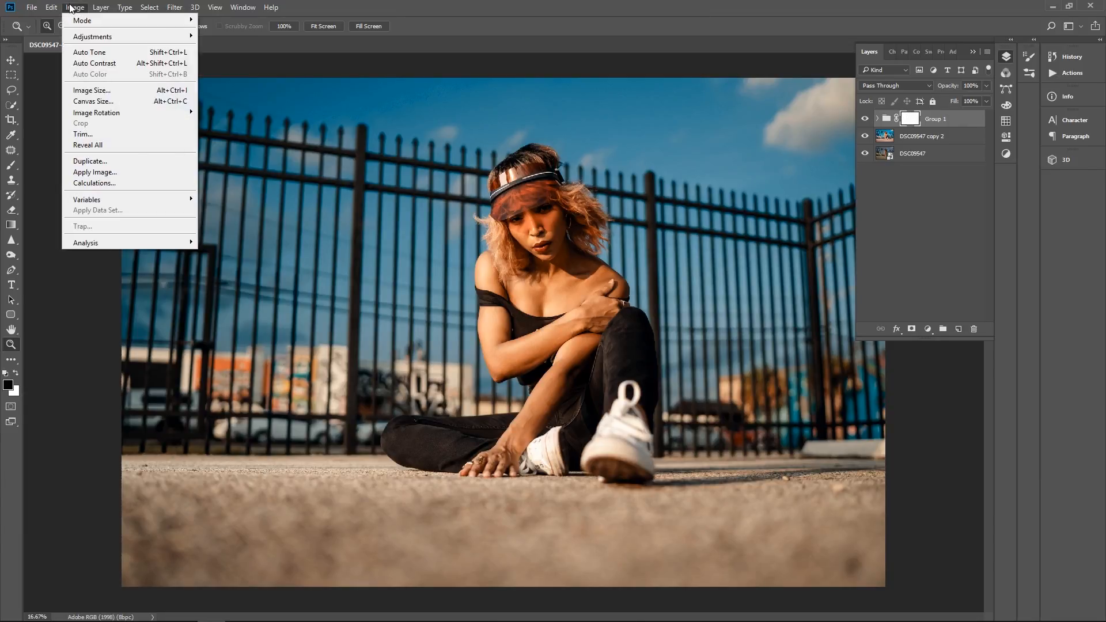
click(99, 172)
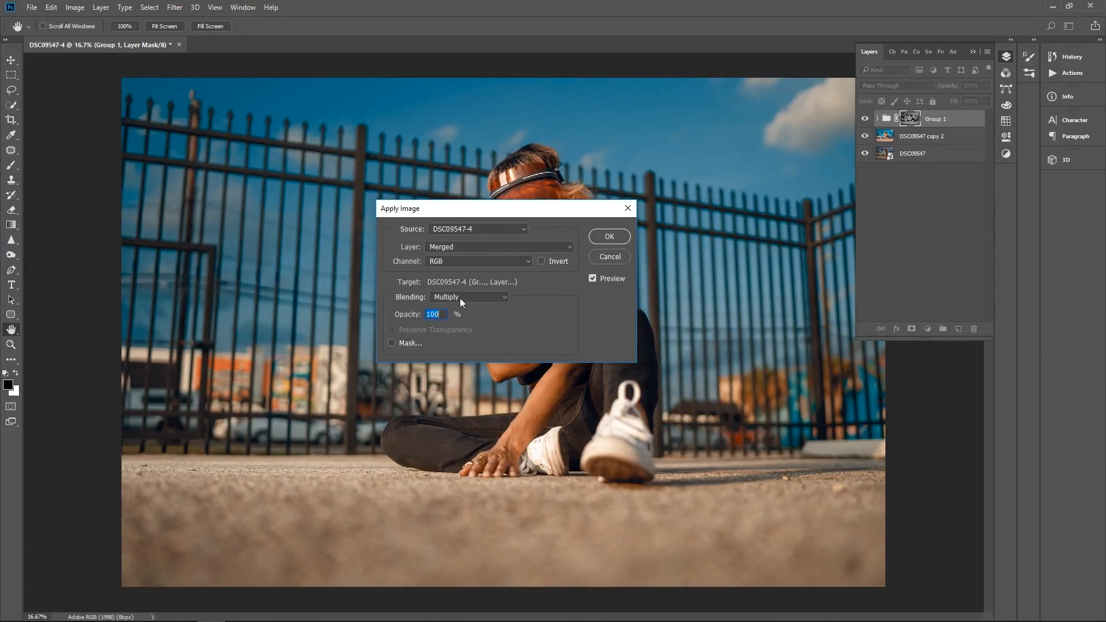
click(610, 237)
key(z)
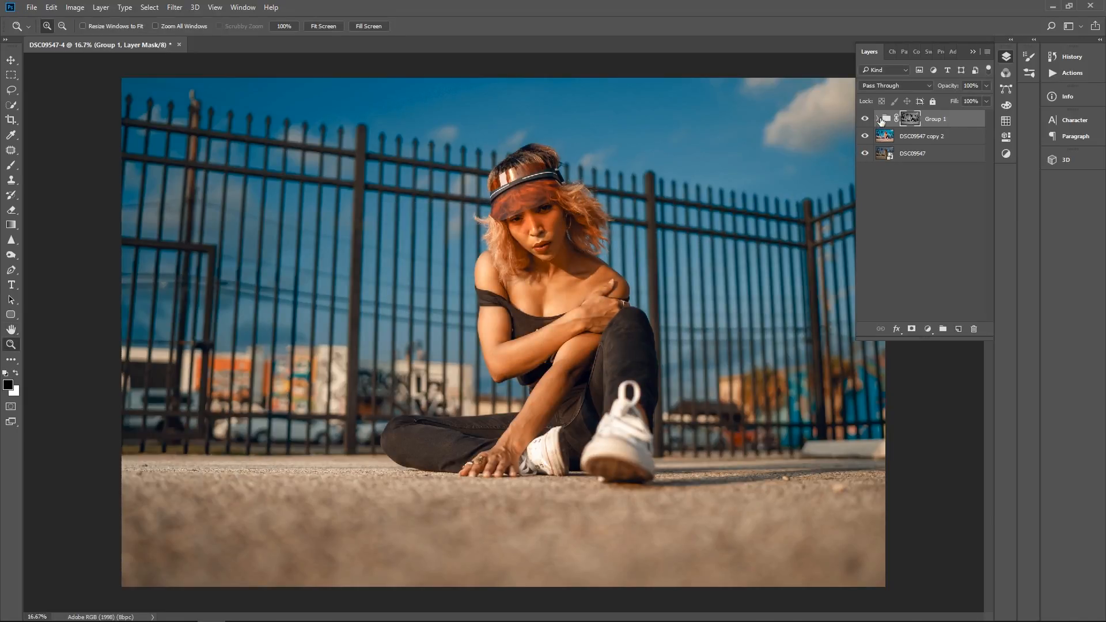
Compare the photo with and without the masked group, and switch to the Brush tool
click(866, 119)
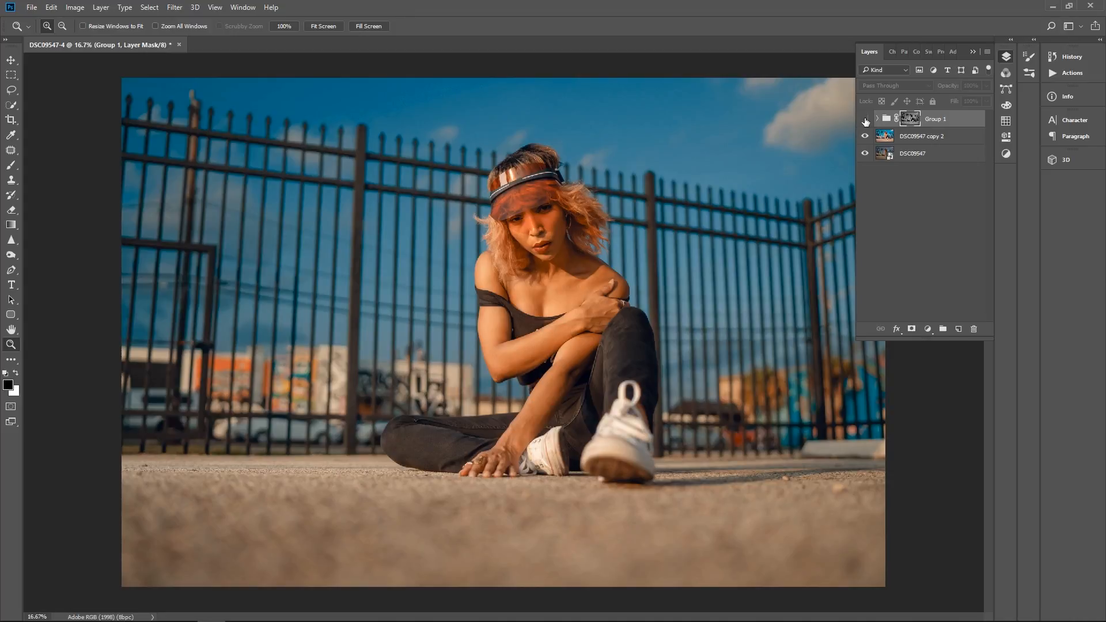
click(865, 119)
click(865, 119)
click(866, 120)
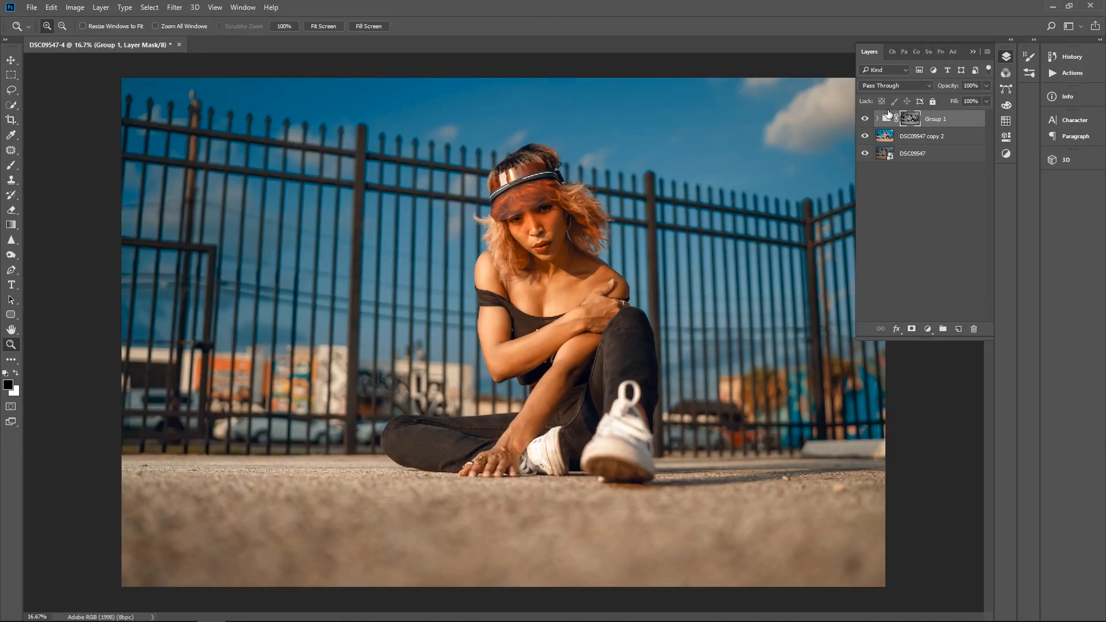
click(866, 118)
click(866, 119)
click(12, 166)
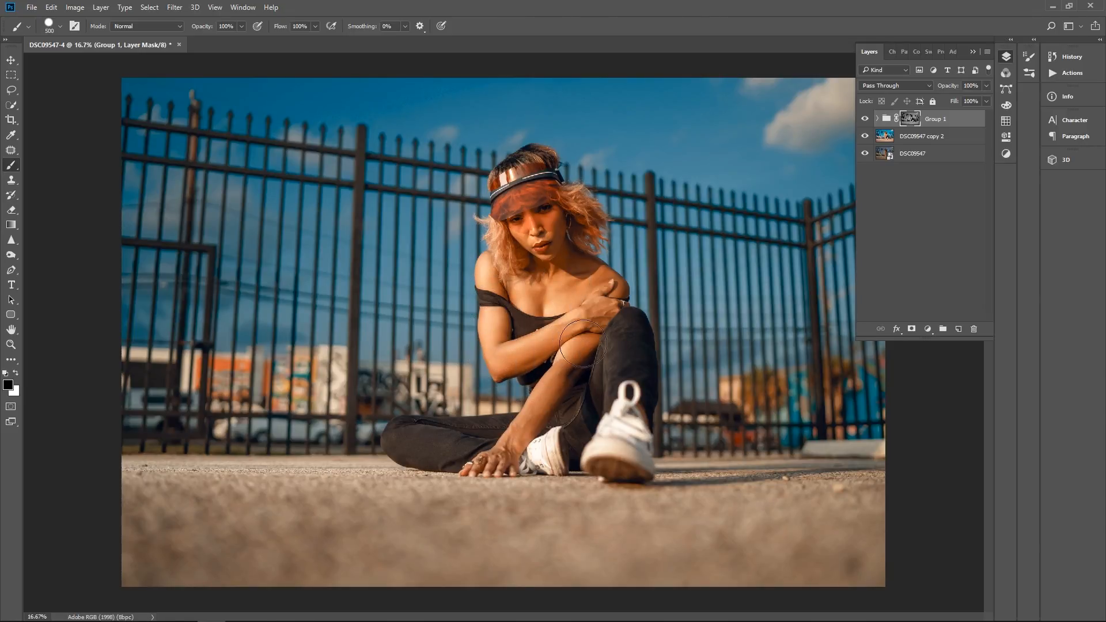
click(865, 119)
click(865, 119)
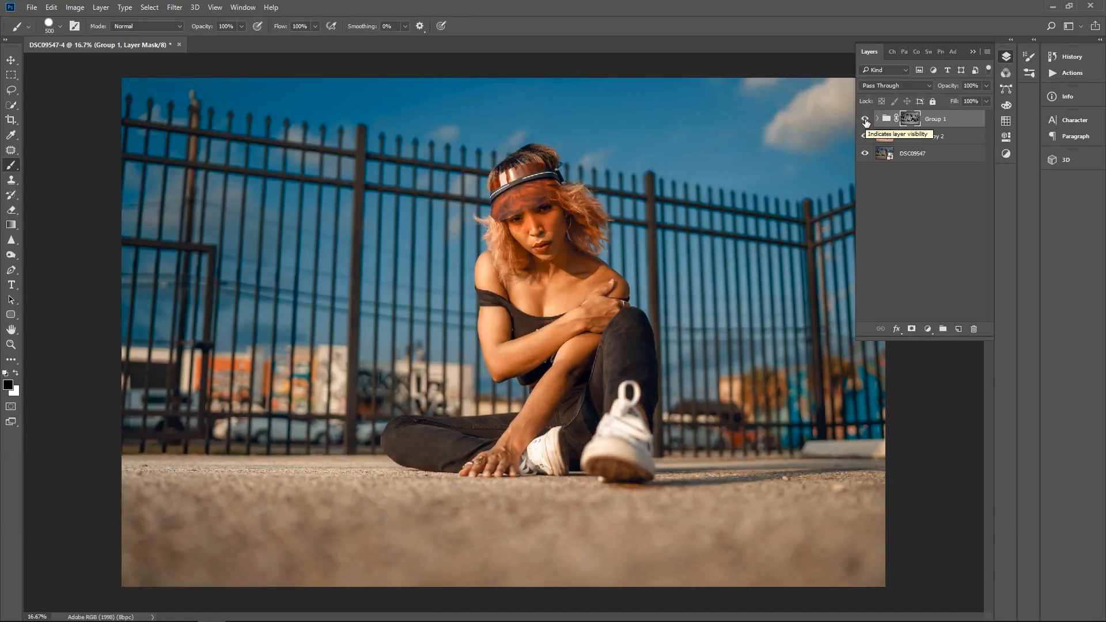
Duplicate Group 1 and both photo layers beneath it, and merge the copies into a single layer on top
shift+click(915, 155)
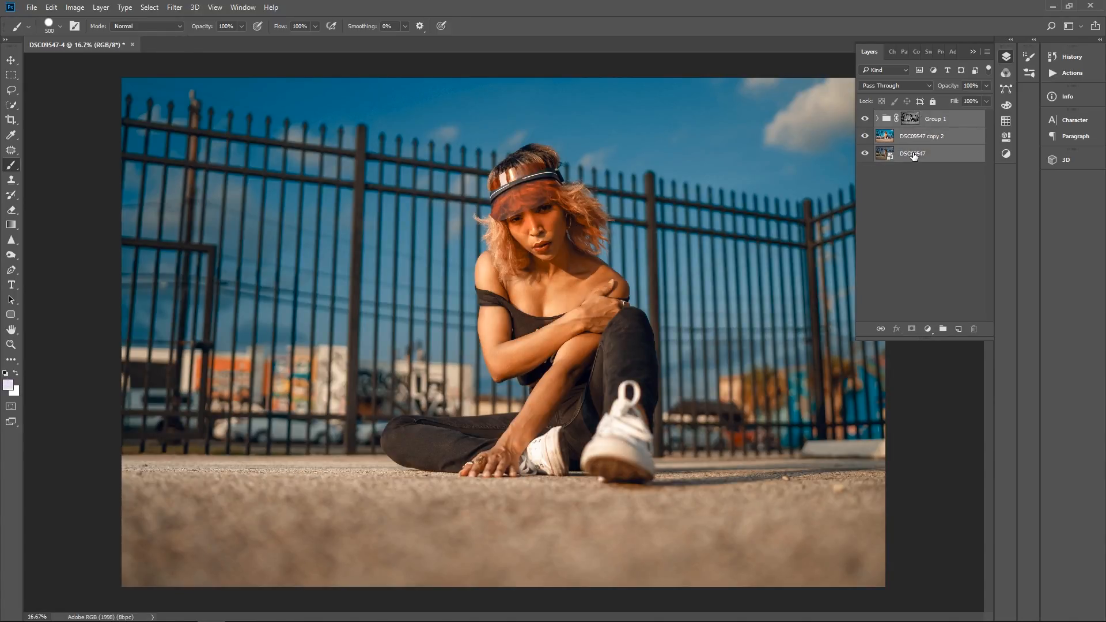
key(ctrl+j)
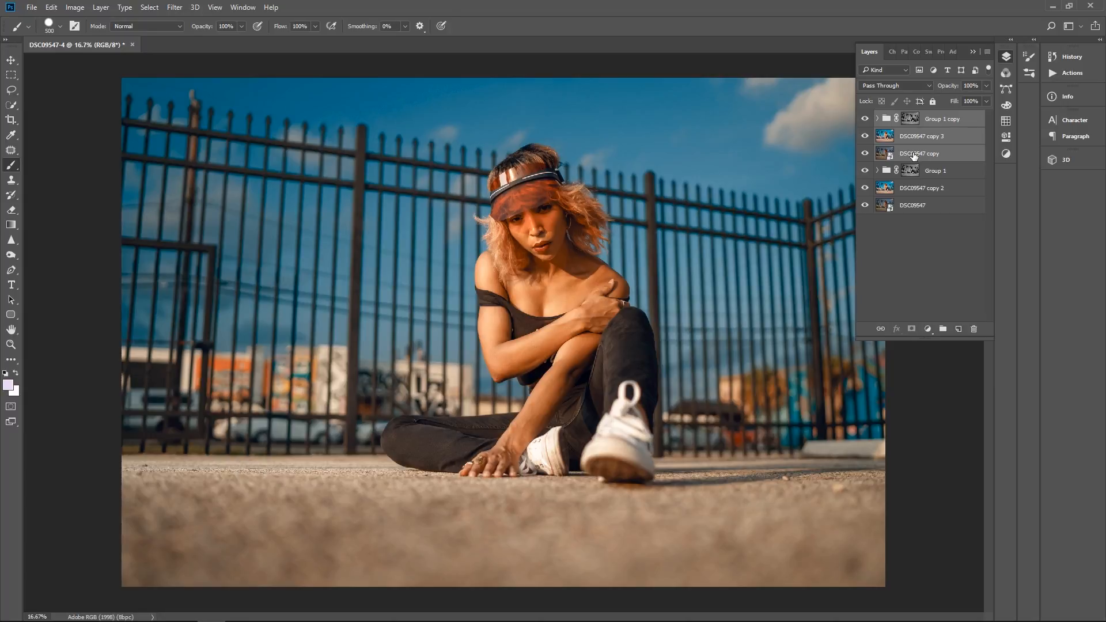
key(ctrl+e)
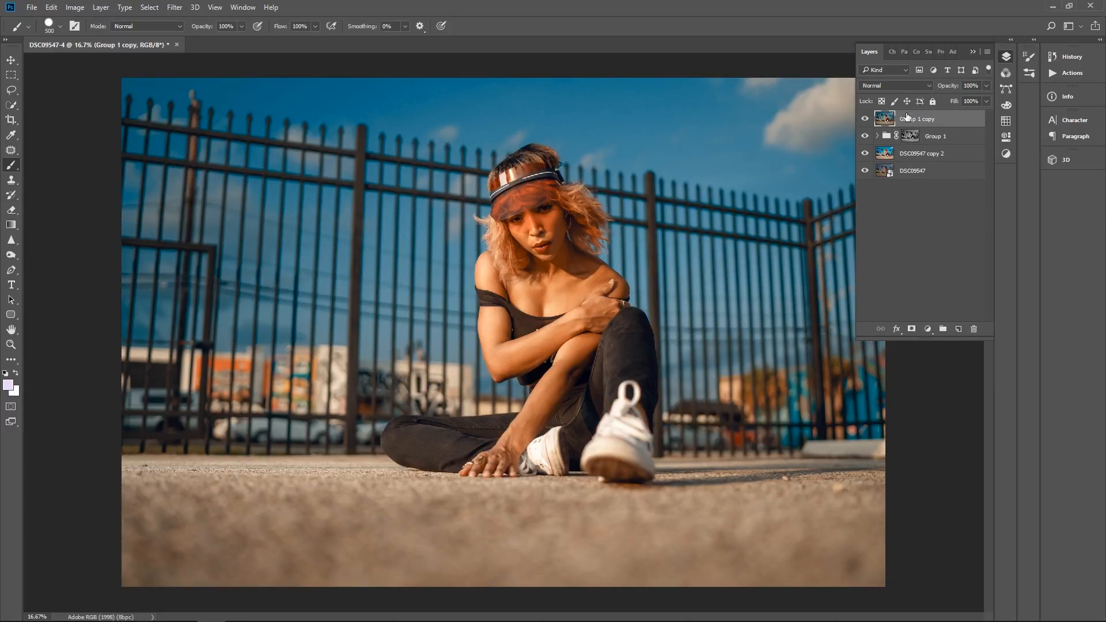
Check the merged layer against the layers beneath it by toggling their visibility
alt+click(865, 118)
drag(865, 136, 865, 160)
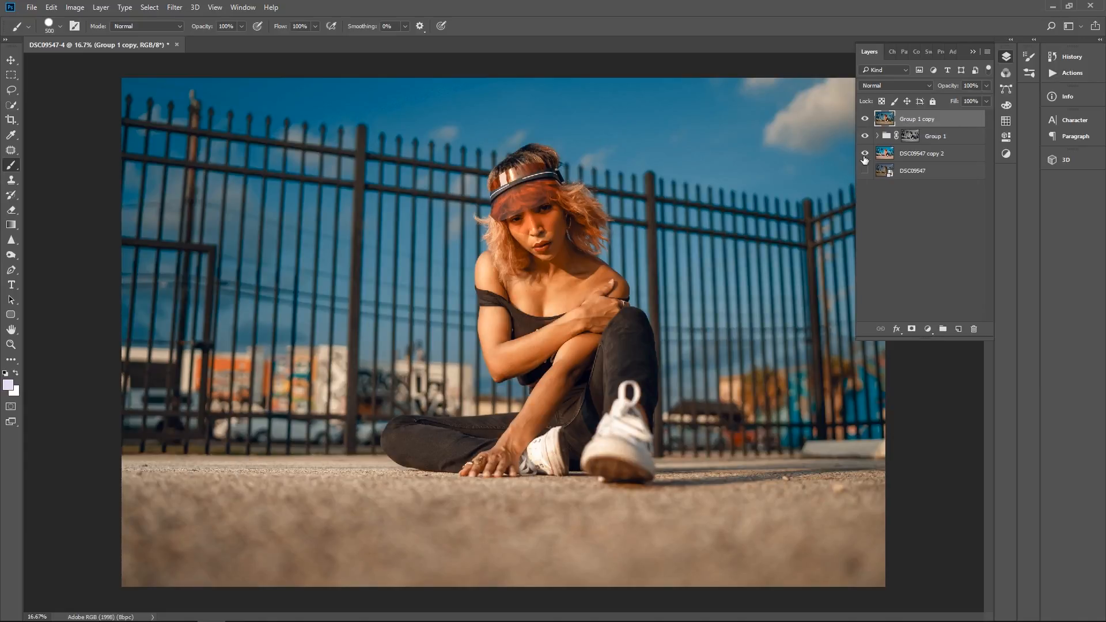
click(865, 119)
Duplicate the merged layer and rename the lower of the two copies to Smoothing
key(ctrl+j)
click(907, 139)
double_click(915, 137)
text(Smoothing)
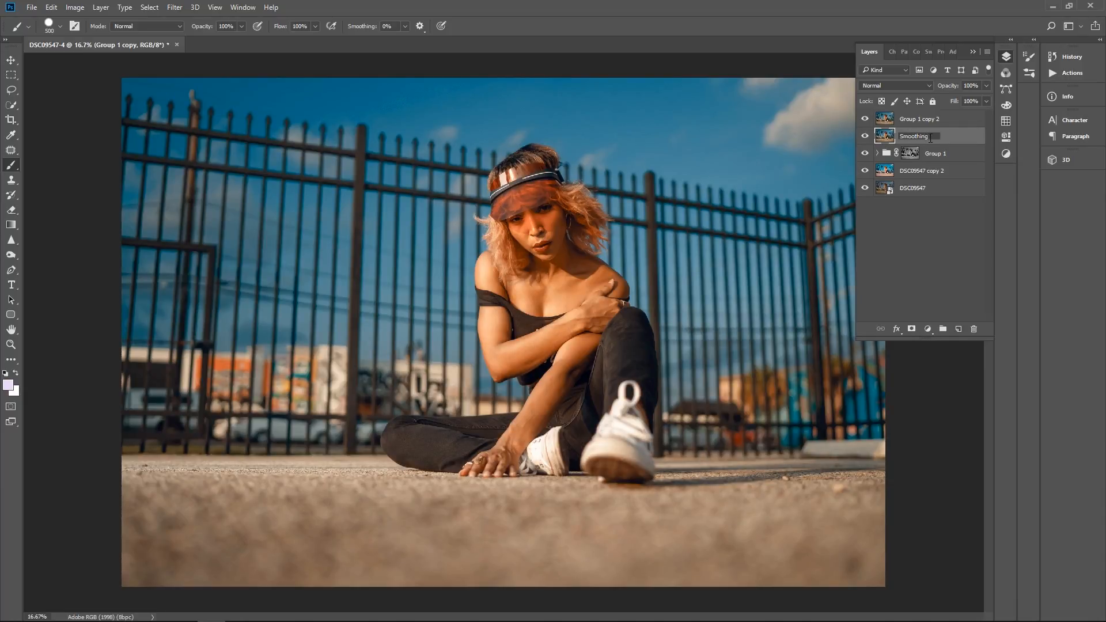
Rename the top copy to Details and hide it, making the Smoothing layer active
click(926, 120)
double_click(925, 120)
double_click(926, 120)
drag(944, 118, 902, 118)
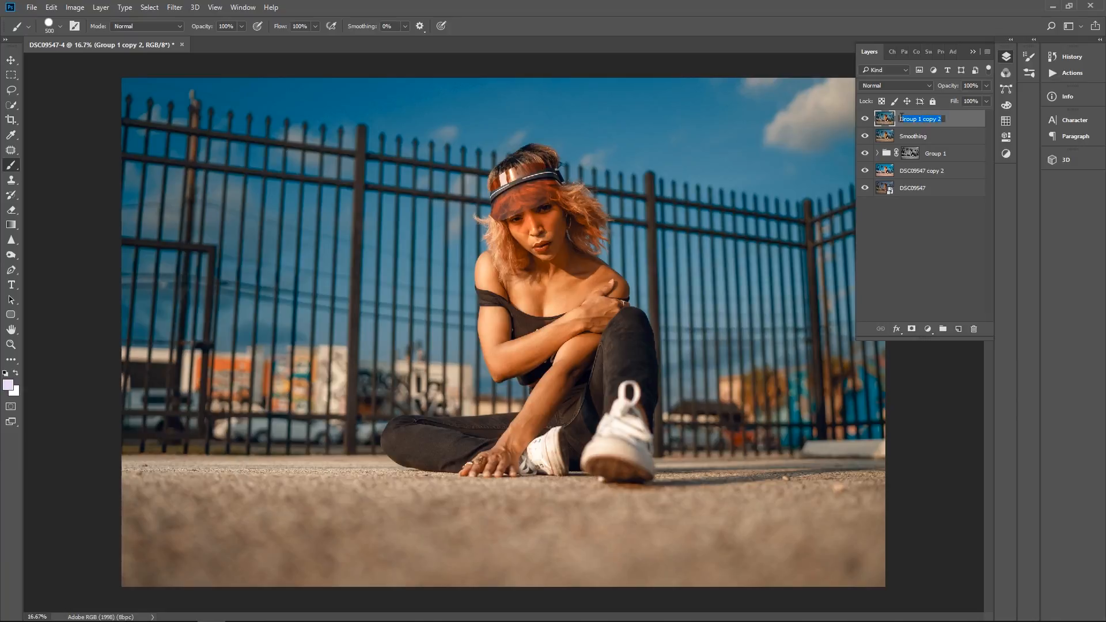
key(BackSpace)
click(881, 134)
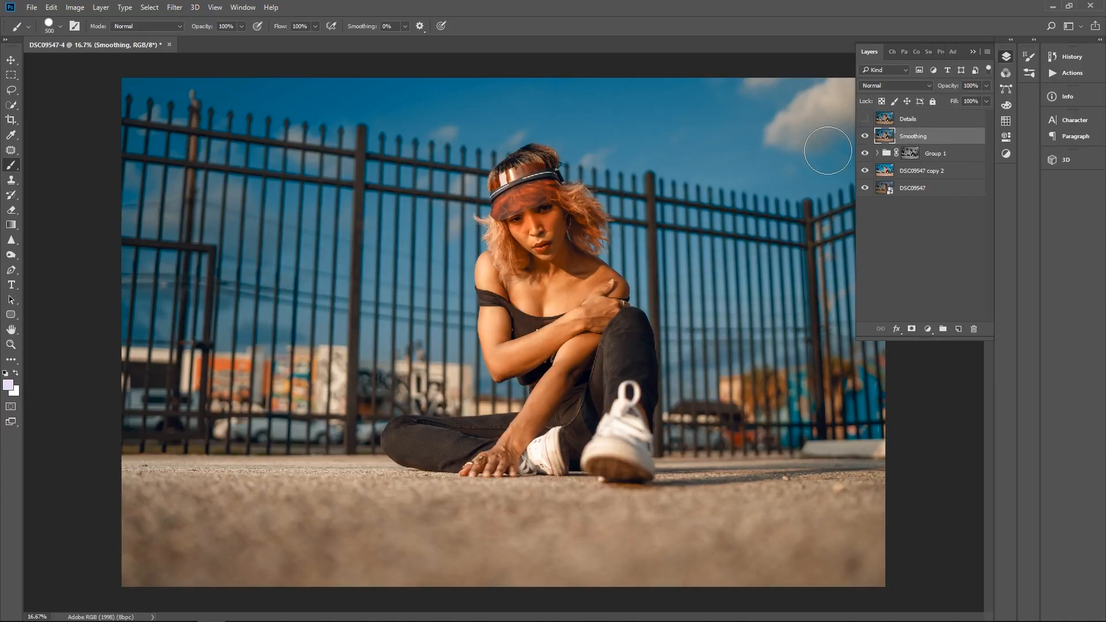
click(175, 9)
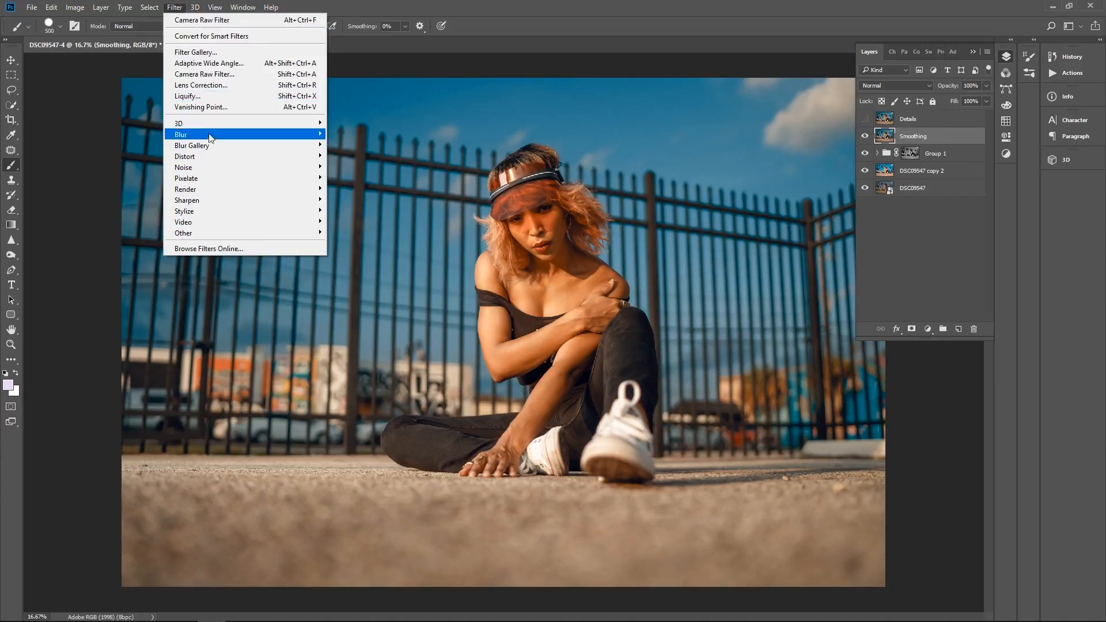
mouse_move(215, 170)
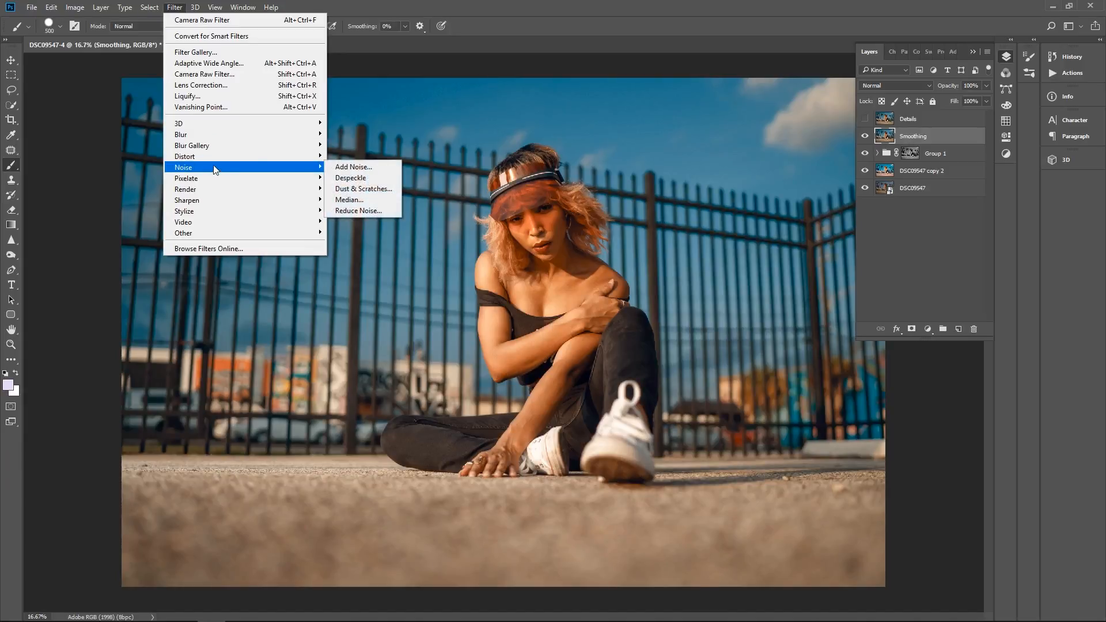
click(358, 200)
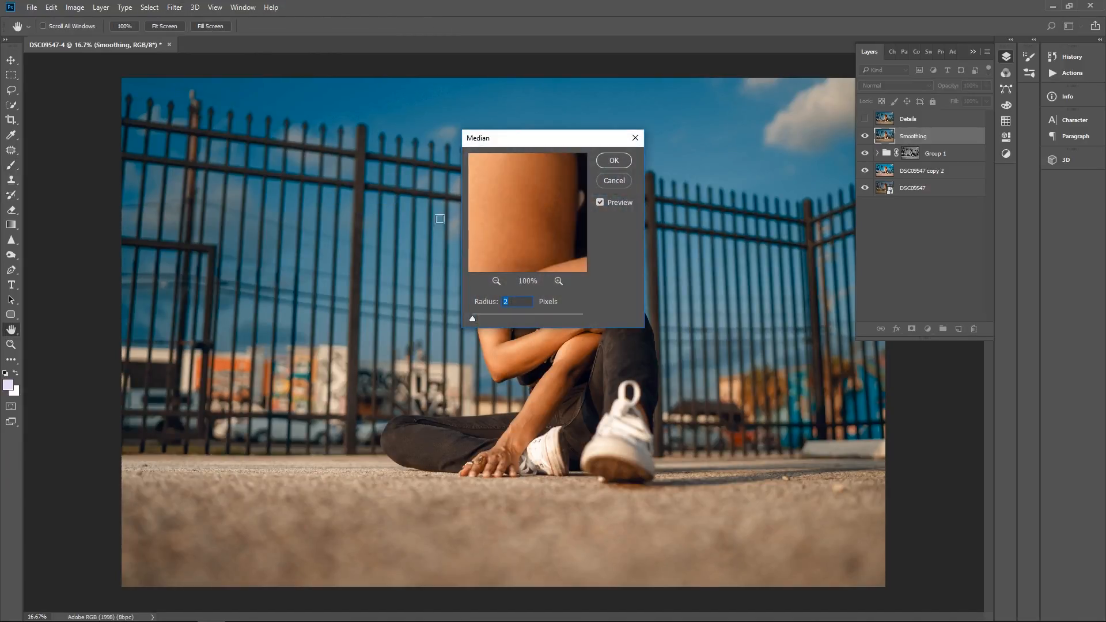
drag(541, 213, 493, 373)
drag(531, 205, 537, 263)
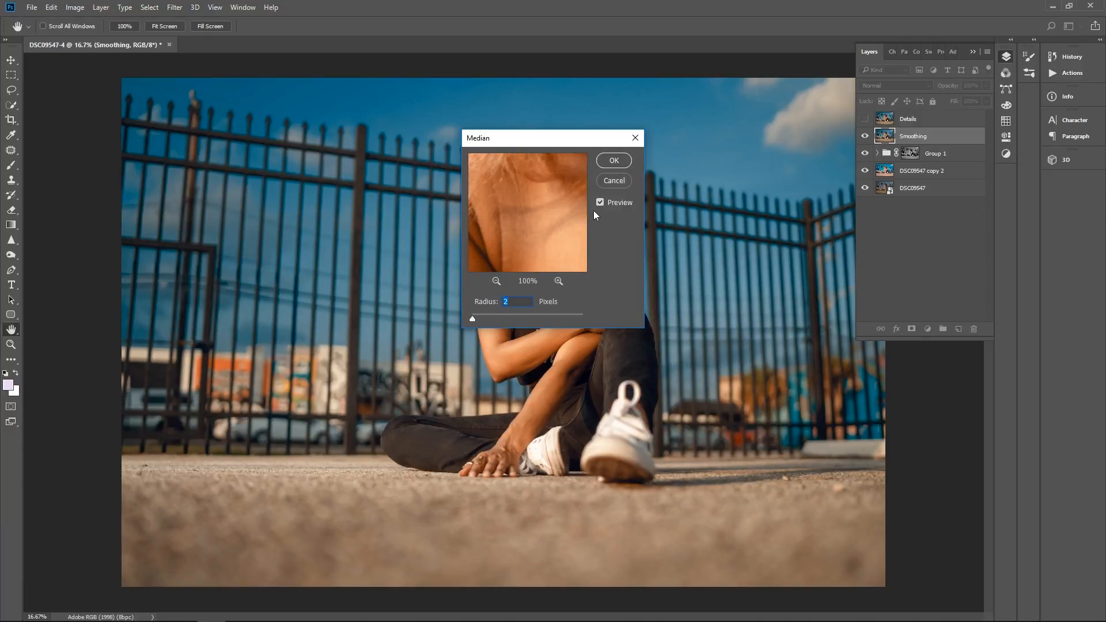
click(495, 281)
click(496, 281)
click(497, 281)
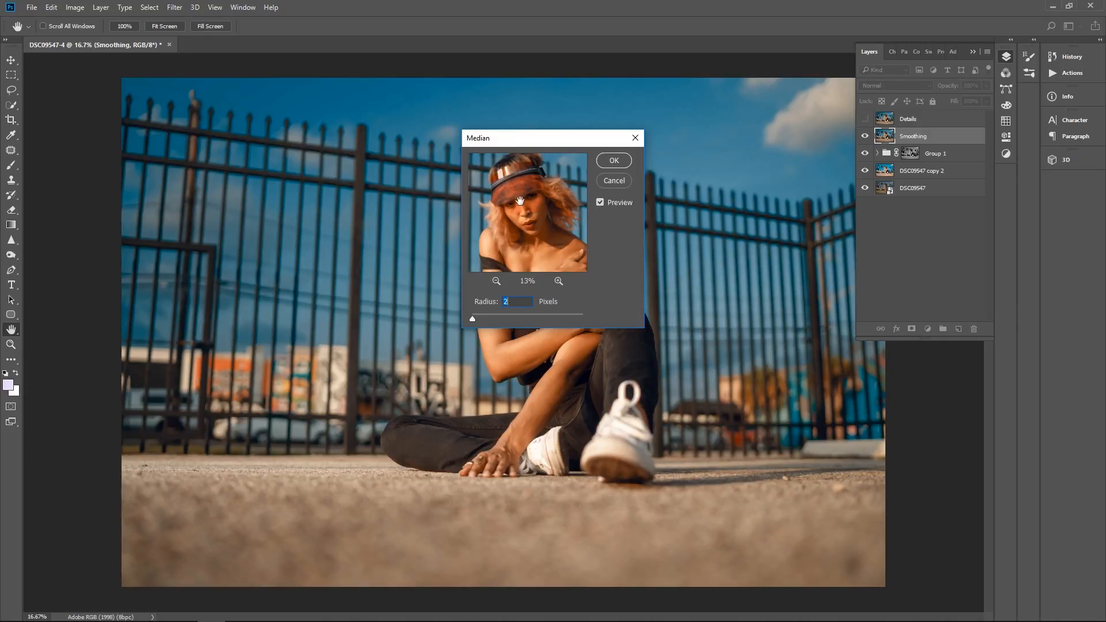
click(558, 281)
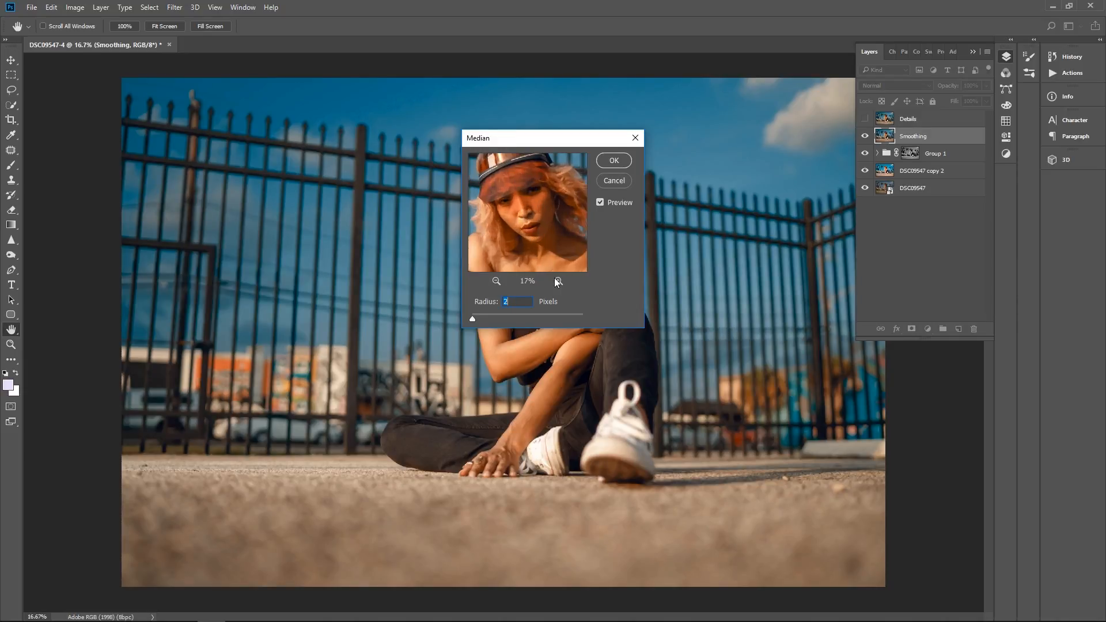
click(558, 281)
drag(510, 206, 536, 234)
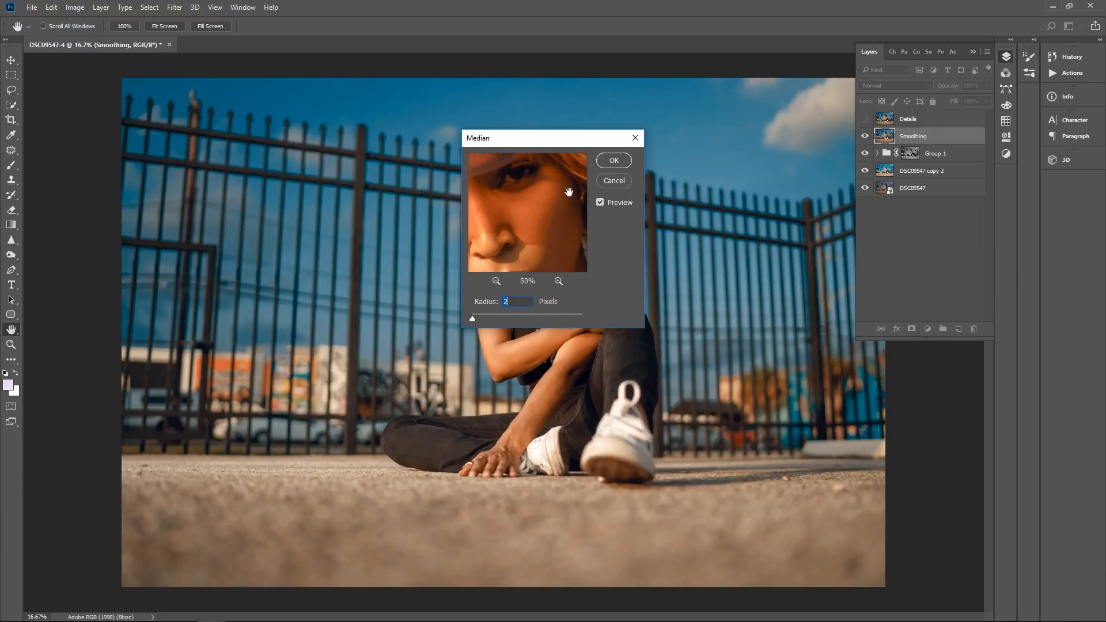
drag(506, 213, 534, 194)
click(496, 282)
click(495, 281)
click(494, 281)
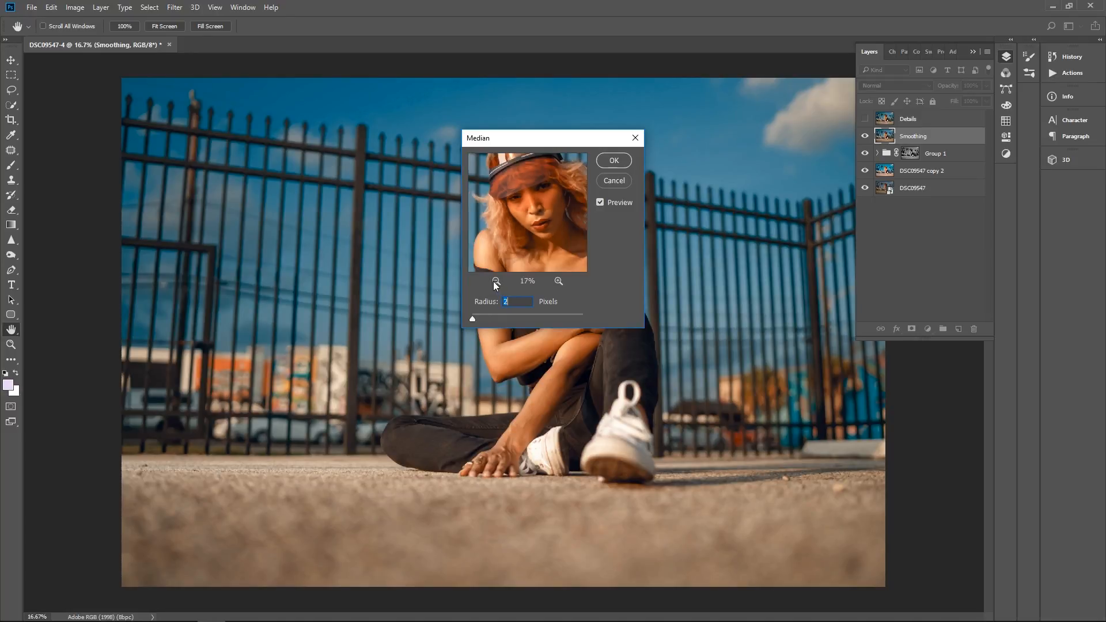
drag(523, 221, 506, 241)
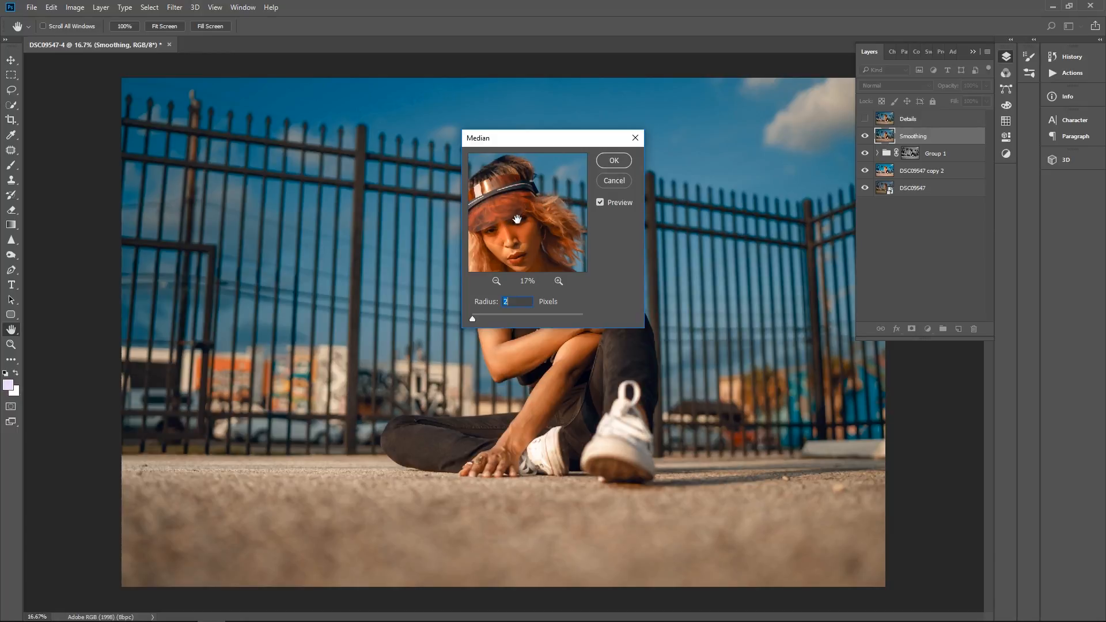
click(612, 181)
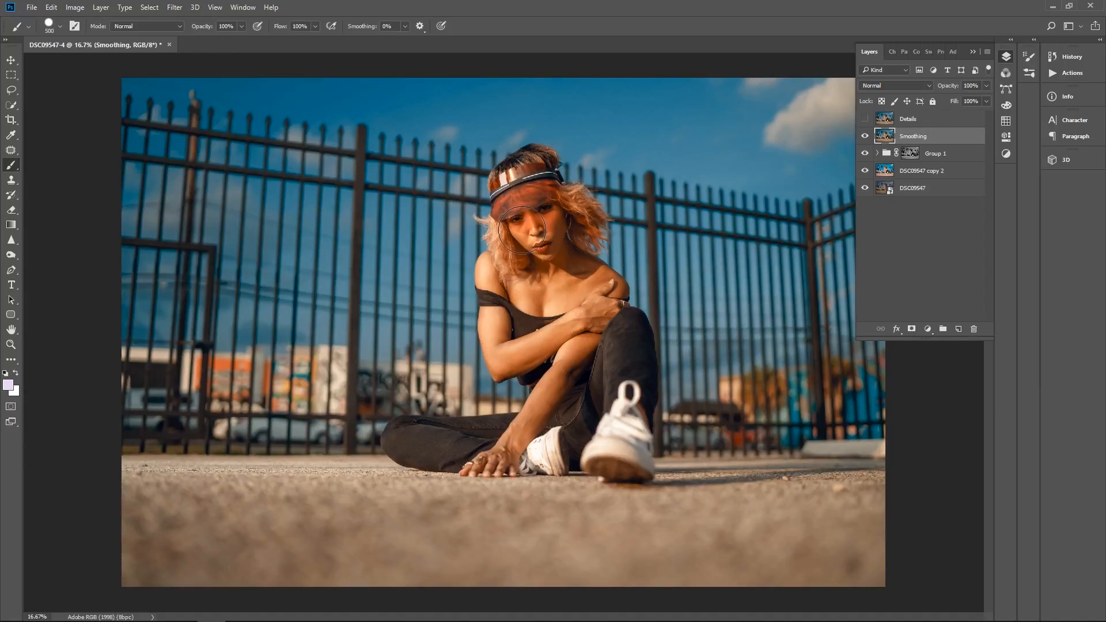
Apply the Median noise filter with a 2-pixel radius to the Smoothing layer
click(10, 345)
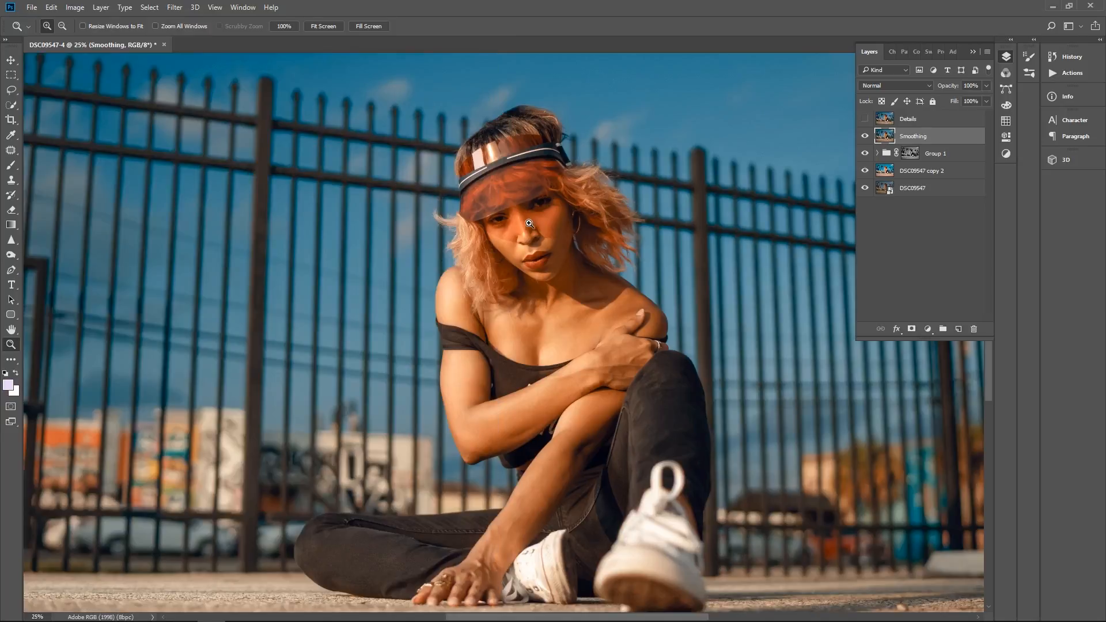
click(550, 227)
click(506, 260)
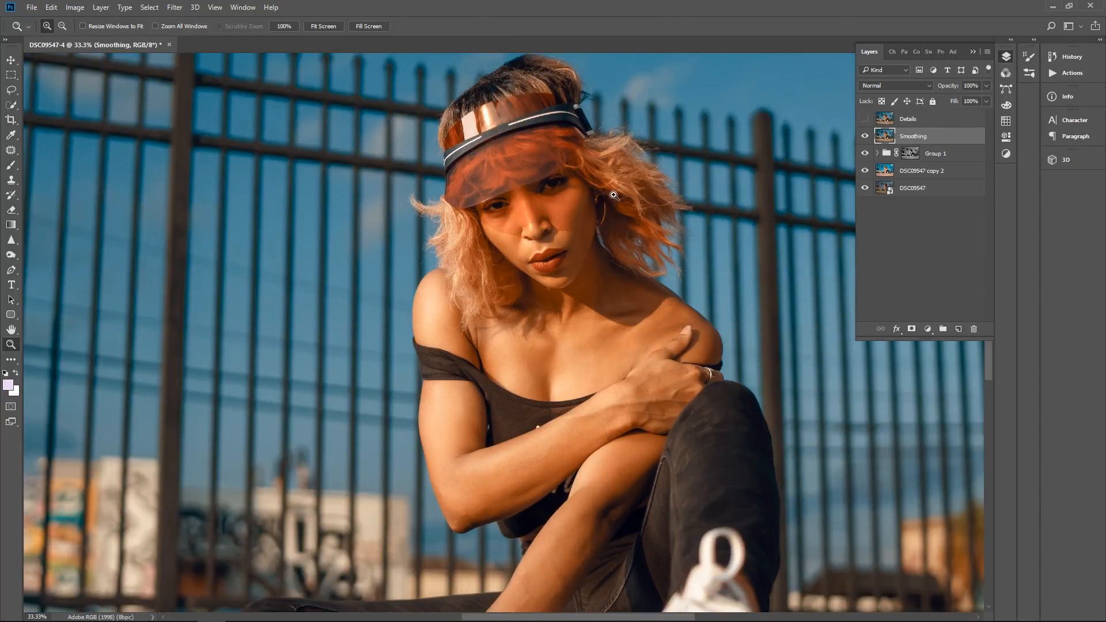
click(567, 219)
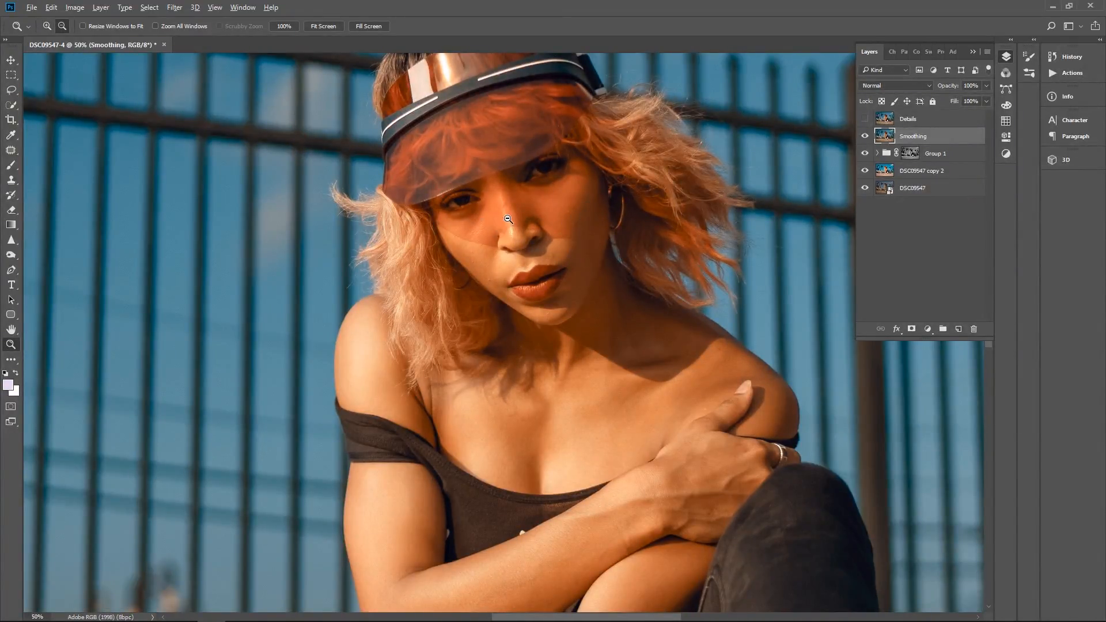
alt+click(492, 229)
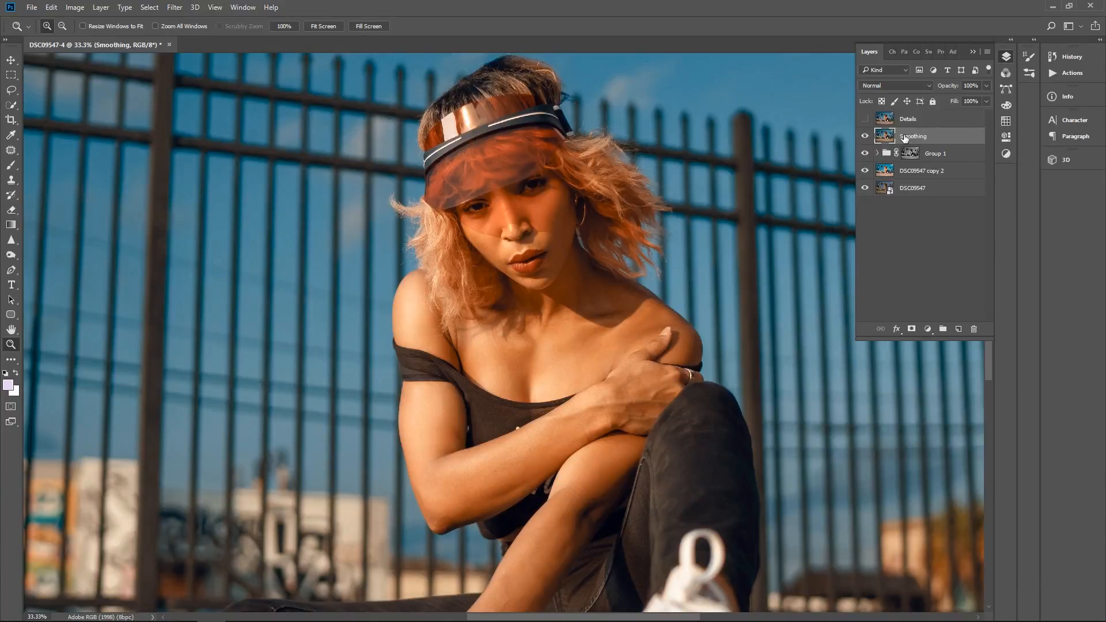
click(174, 7)
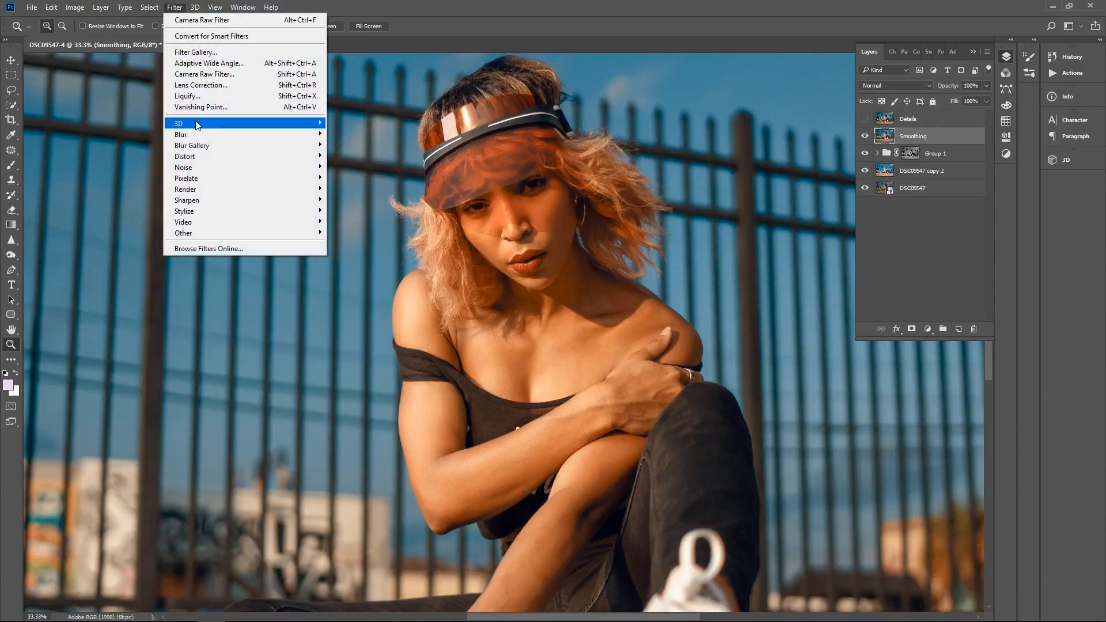
mouse_move(196, 135)
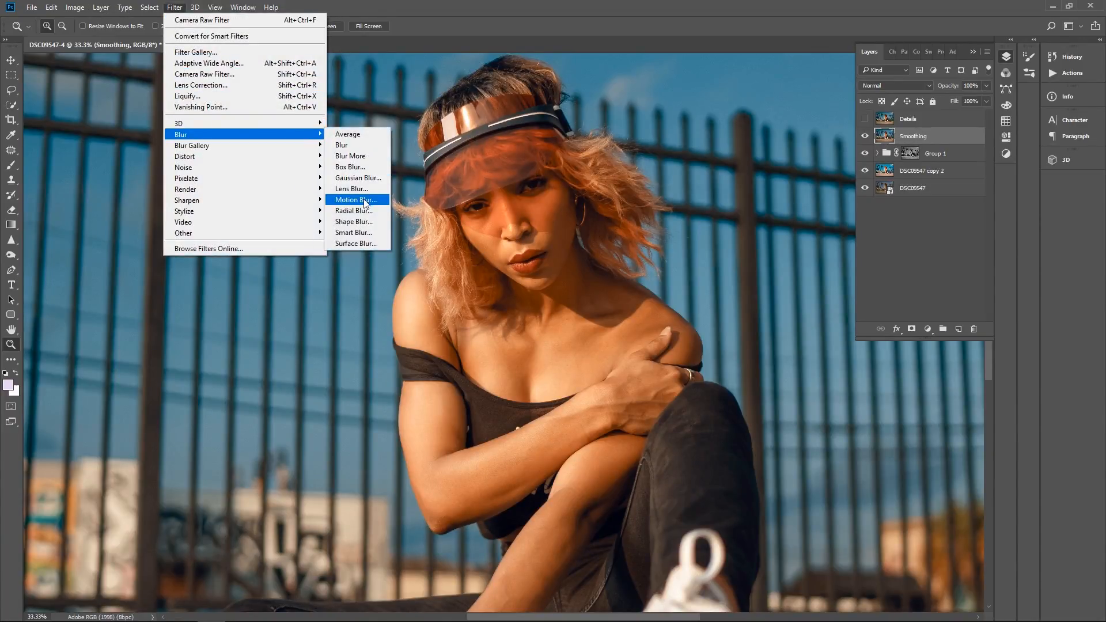
mouse_move(209, 171)
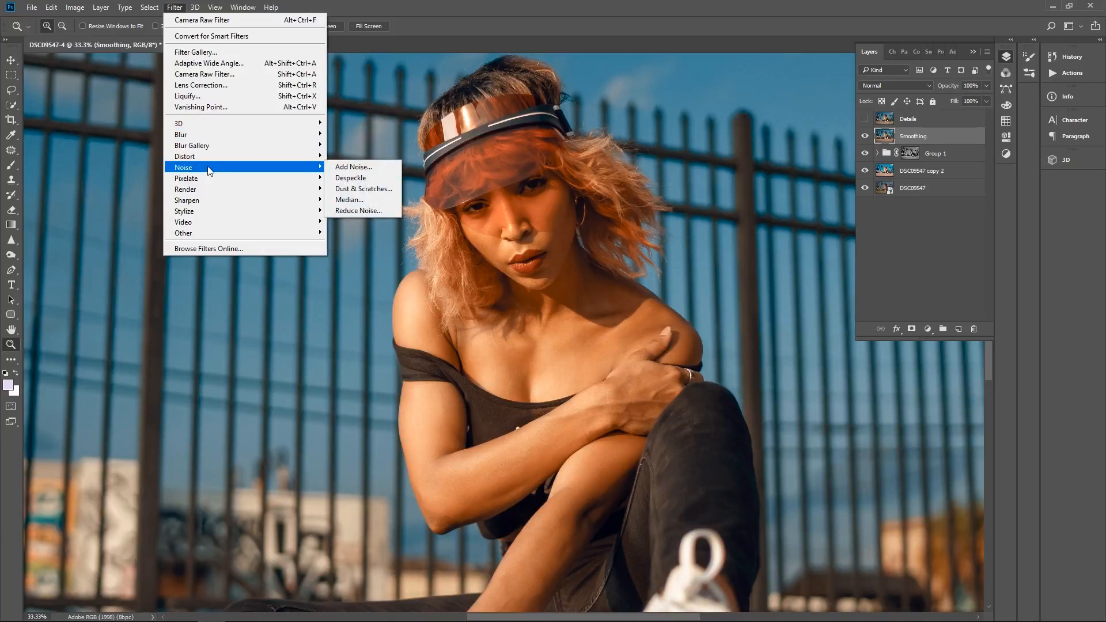
click(351, 200)
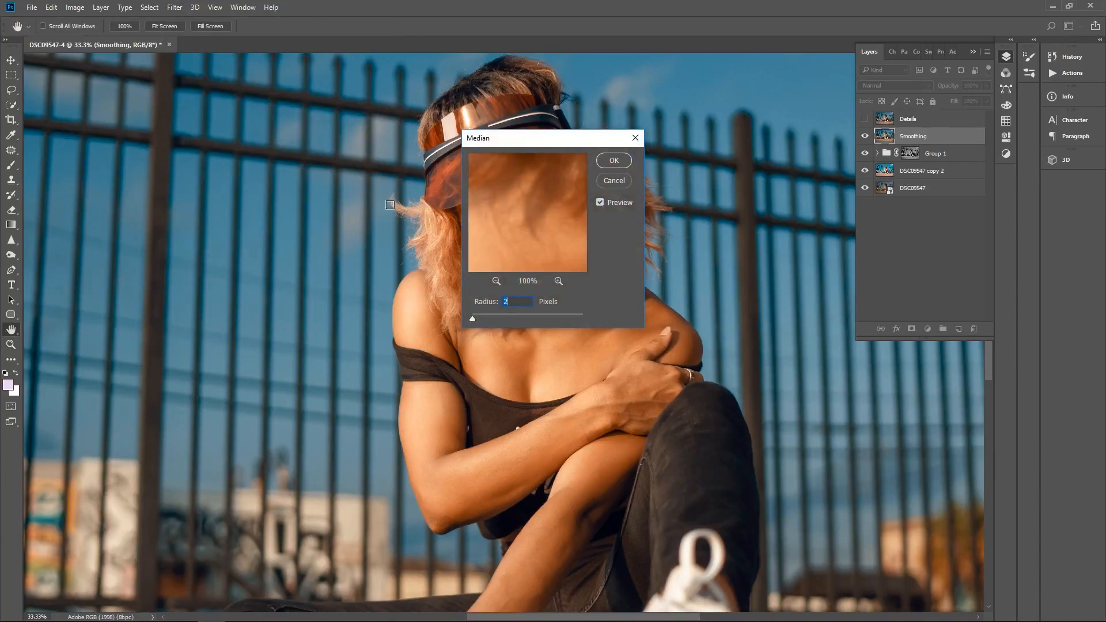
click(494, 280)
click(494, 281)
click(495, 281)
click(494, 280)
click(495, 281)
drag(552, 187, 550, 242)
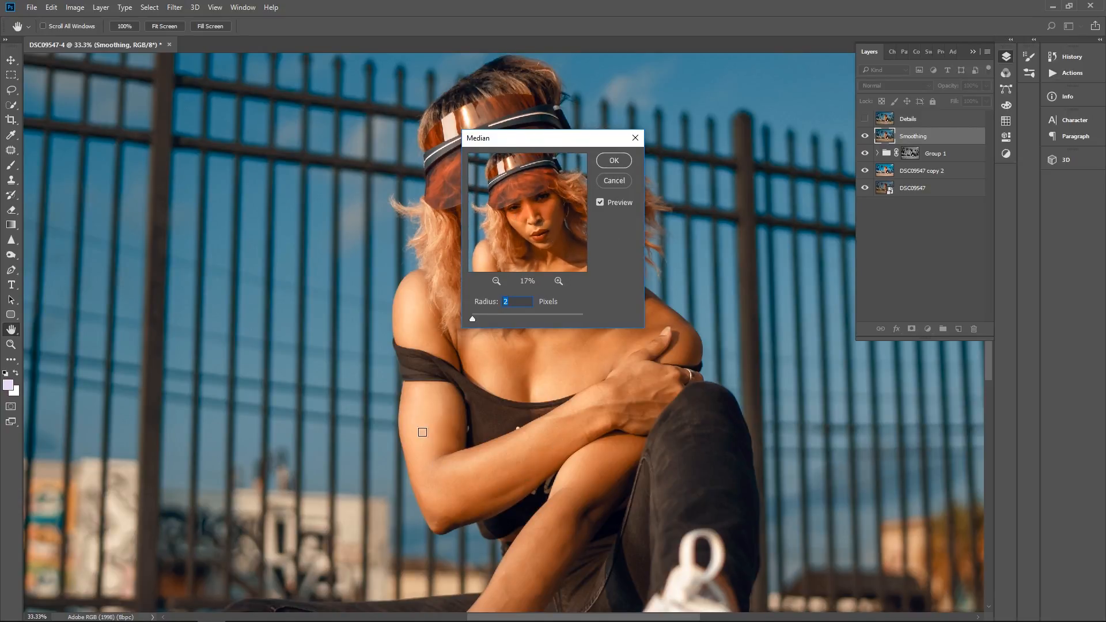
click(614, 160)
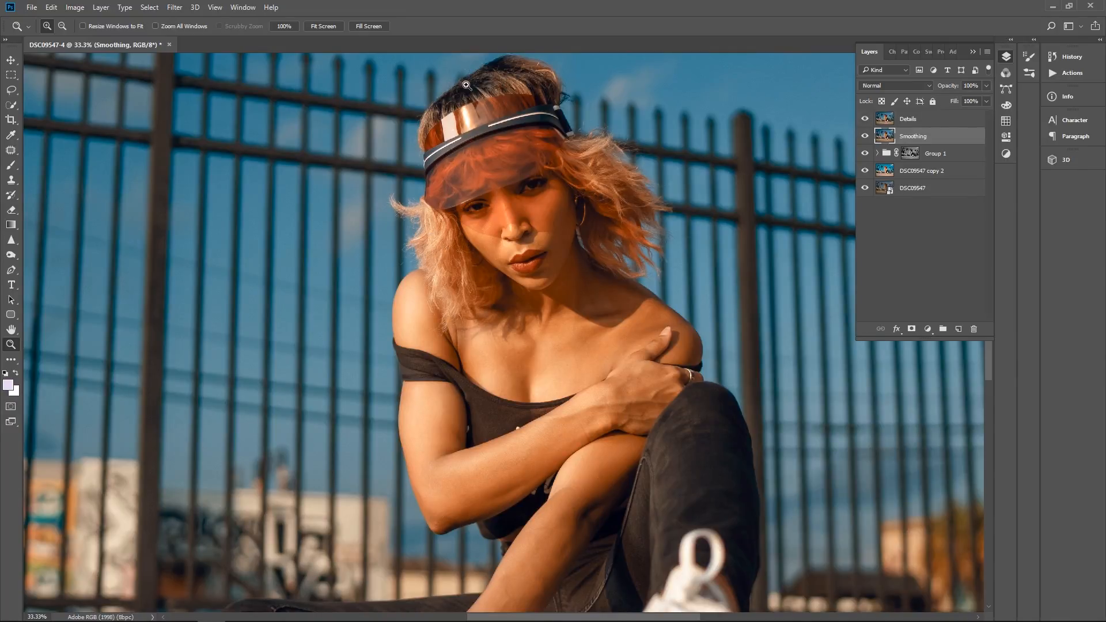
Show and activate the Details layer, and start Apply Image on it with Smoothing as the source layer and Add blending
click(864, 120)
click(915, 123)
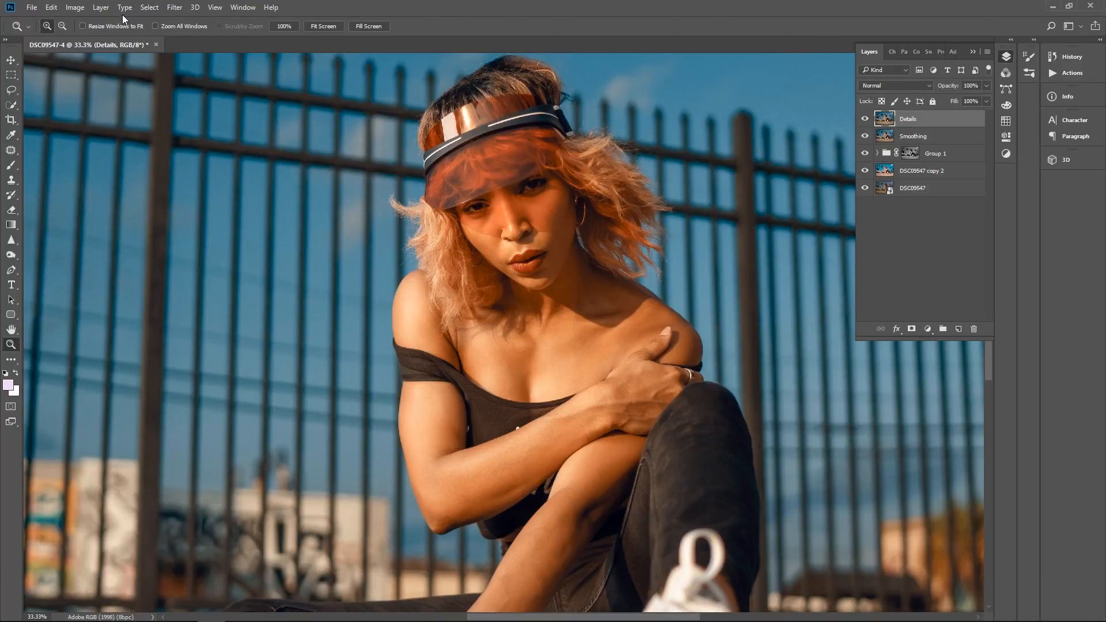
click(75, 7)
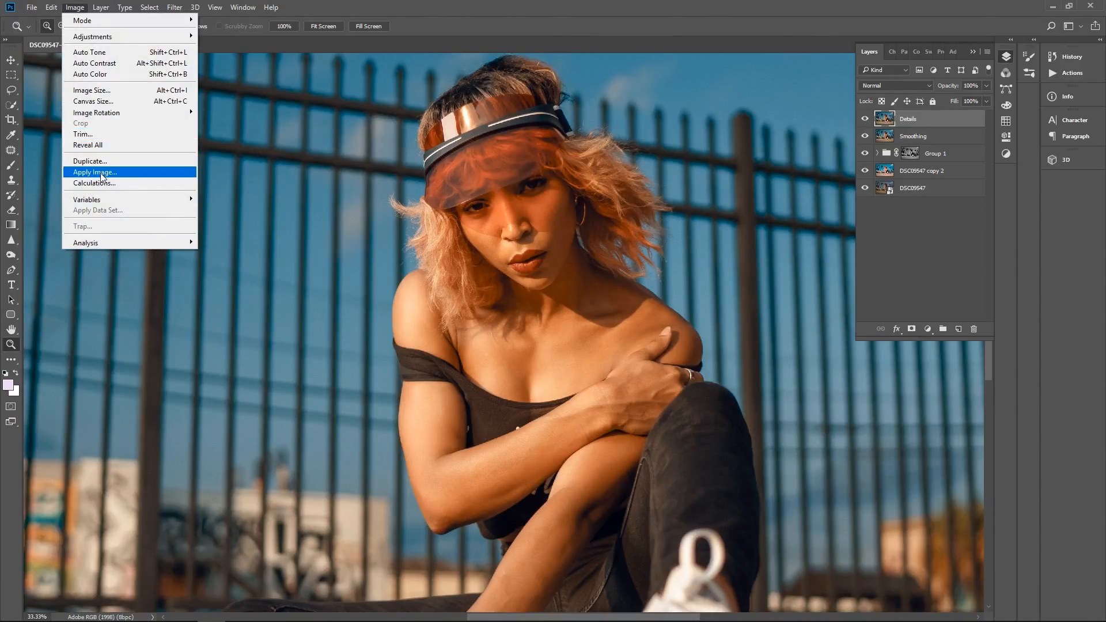
click(101, 172)
click(490, 248)
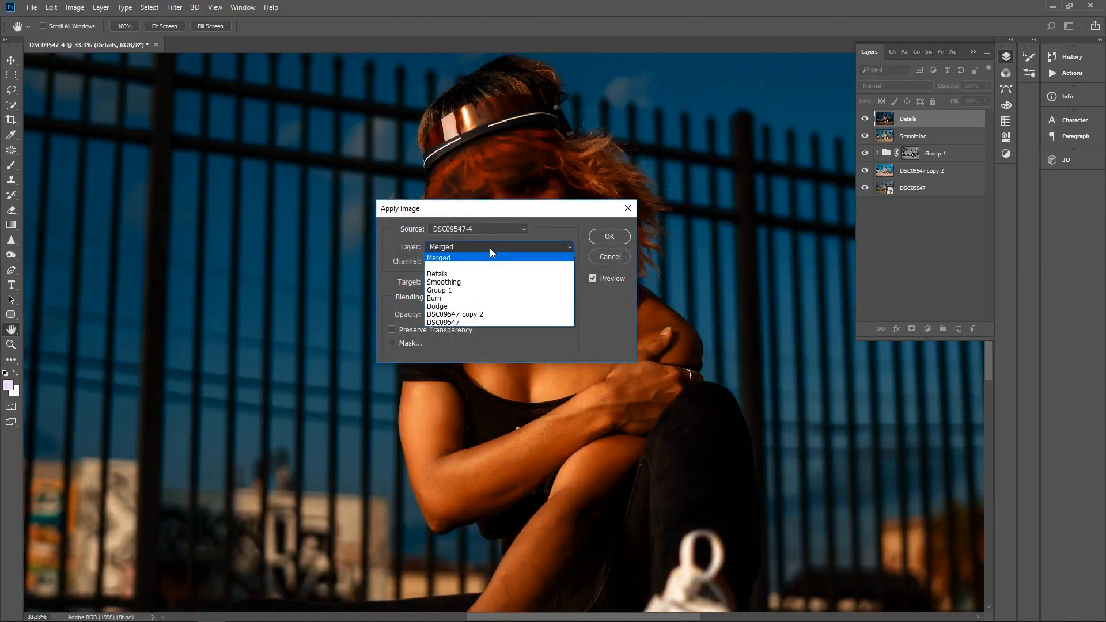
click(456, 282)
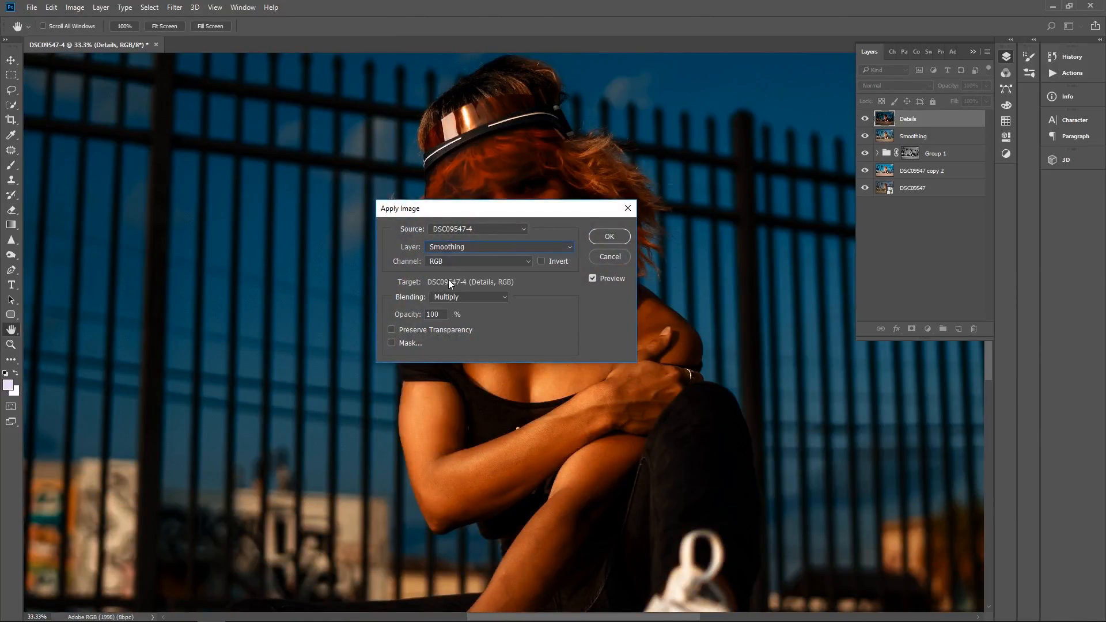
click(455, 295)
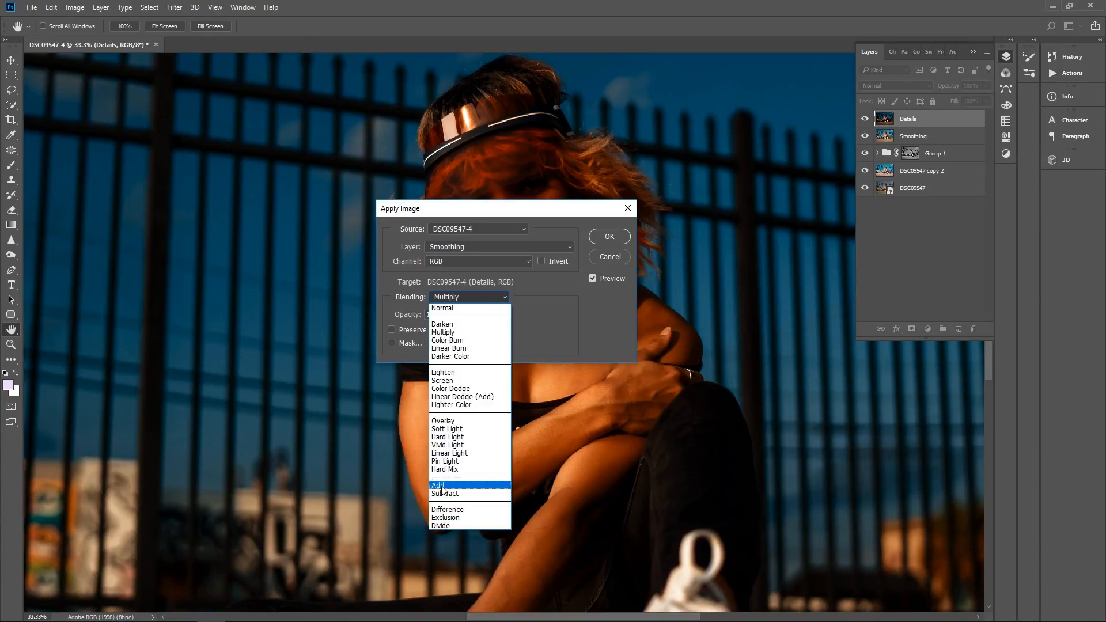
click(444, 486)
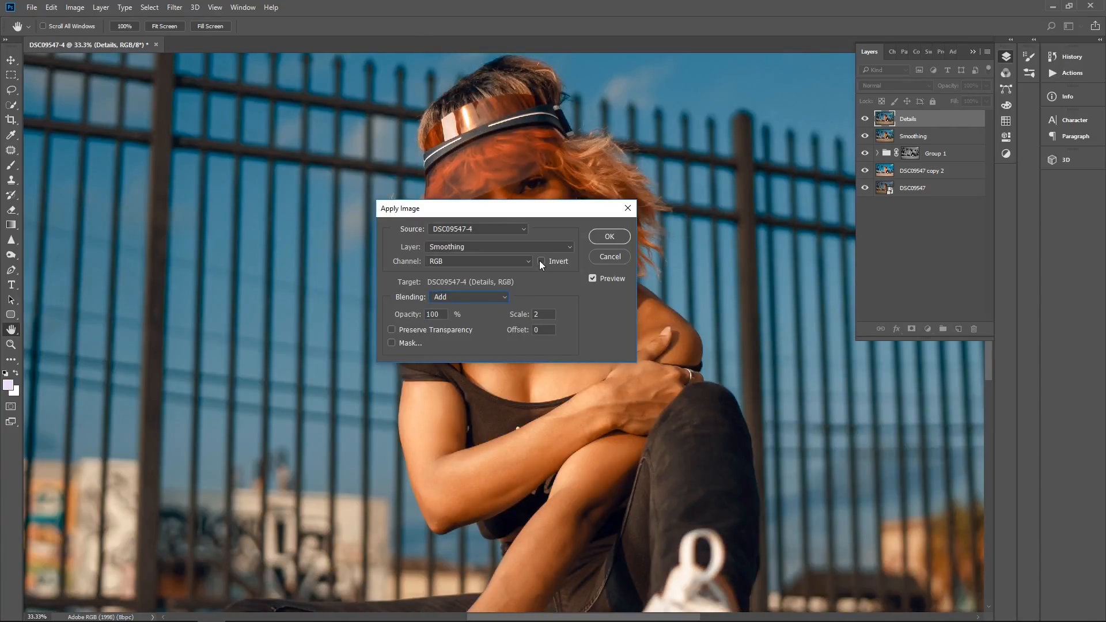
Invert the Apply Image source and apply it to the Details layer at 100% opacity, scale 2 and offset 0
click(541, 261)
drag(521, 208, 372, 310)
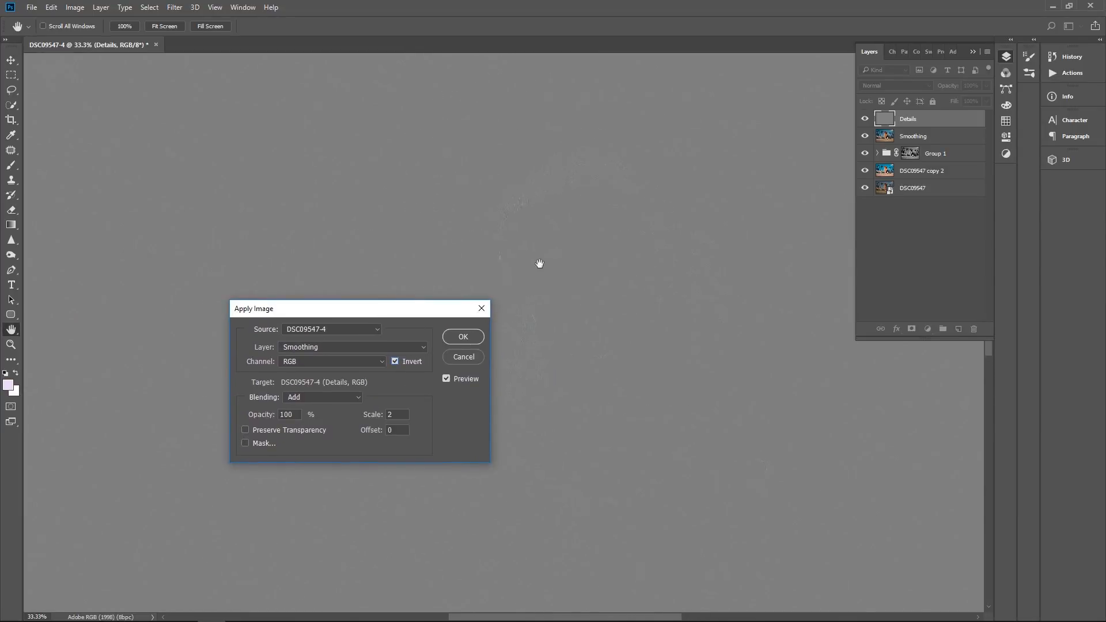
drag(539, 344, 479, 240)
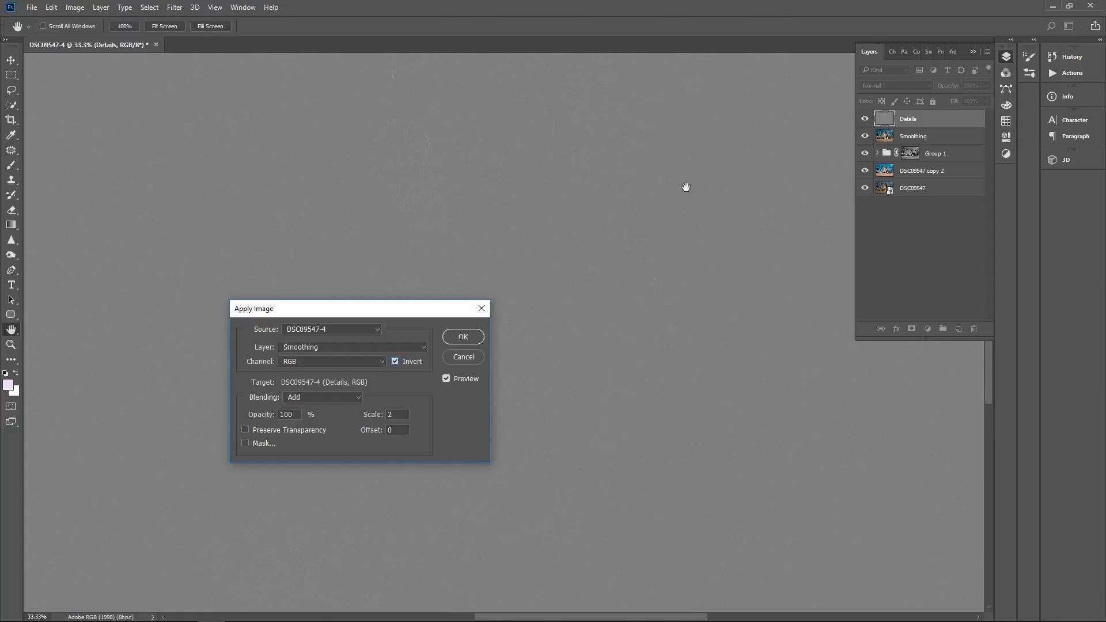
drag(428, 204, 456, 253)
click(463, 337)
Examine the gray Details layer up close at 300% for the fine hair and skin texture it holds
key(z)
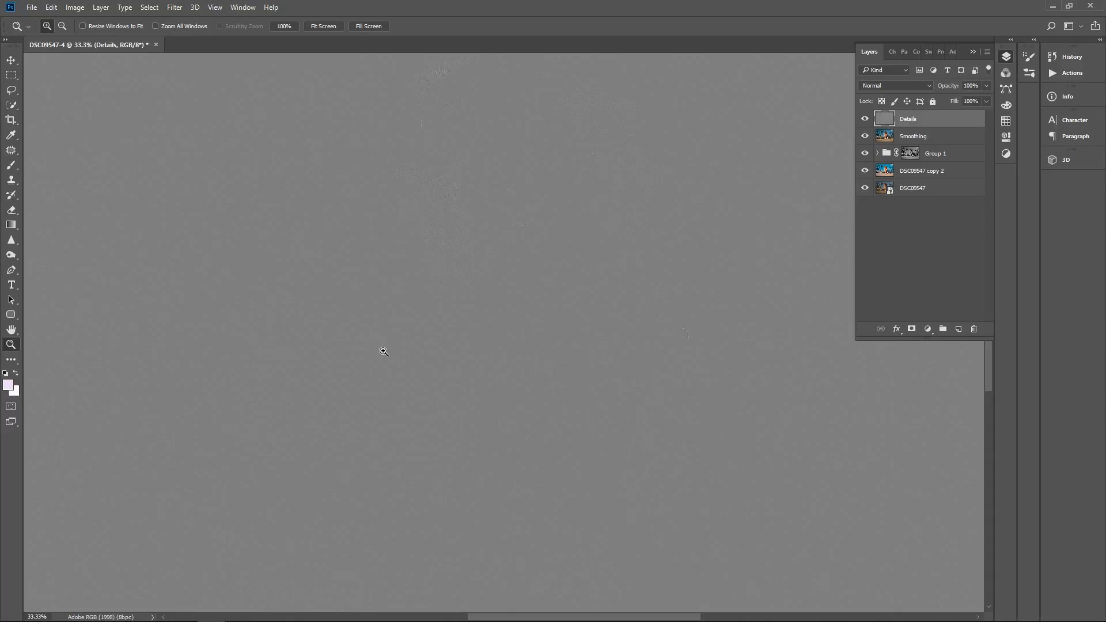
drag(437, 199, 441, 252)
alt+click(571, 257)
drag(576, 251, 459, 304)
drag(622, 211, 432, 358)
drag(546, 275, 374, 386)
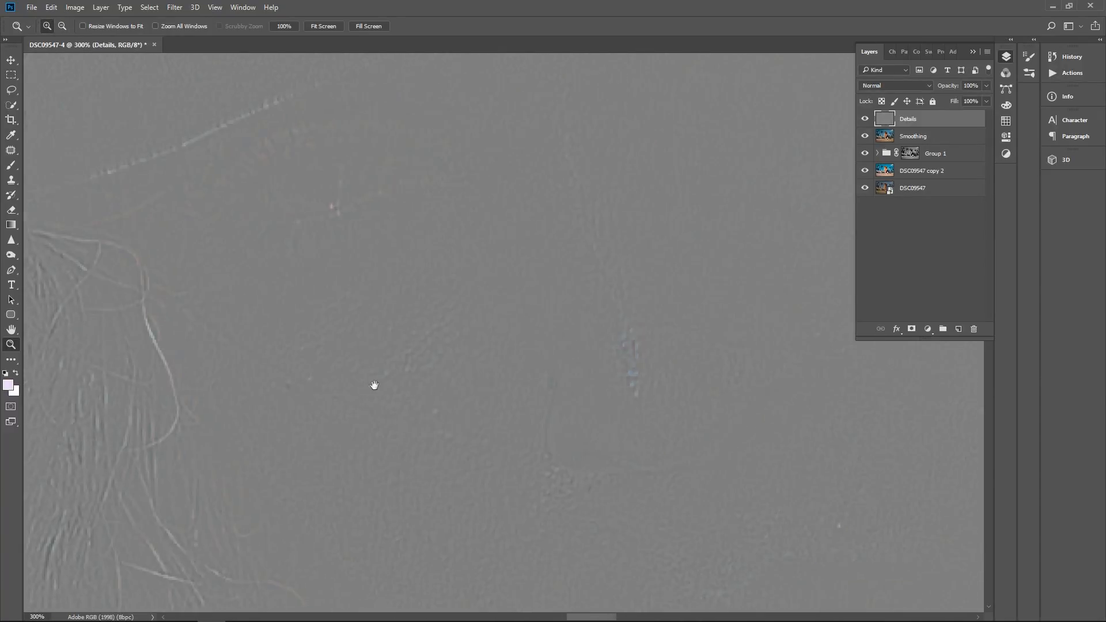
drag(321, 174, 257, 280)
drag(527, 204, 230, 360)
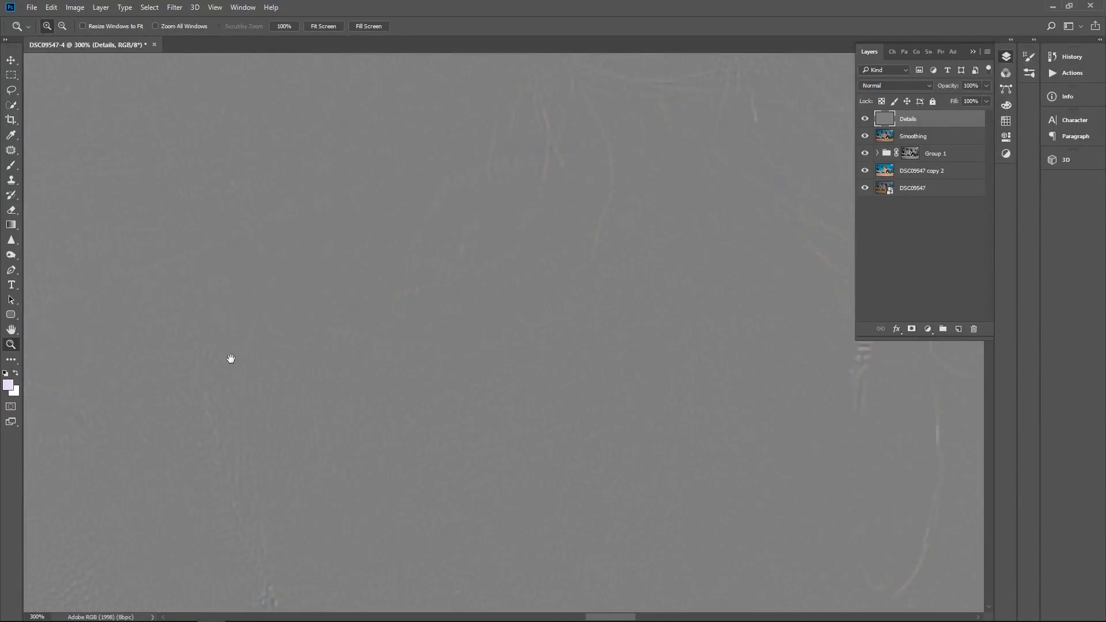
alt+click(310, 279)
alt+click(324, 308)
alt+click(386, 326)
alt+click(381, 347)
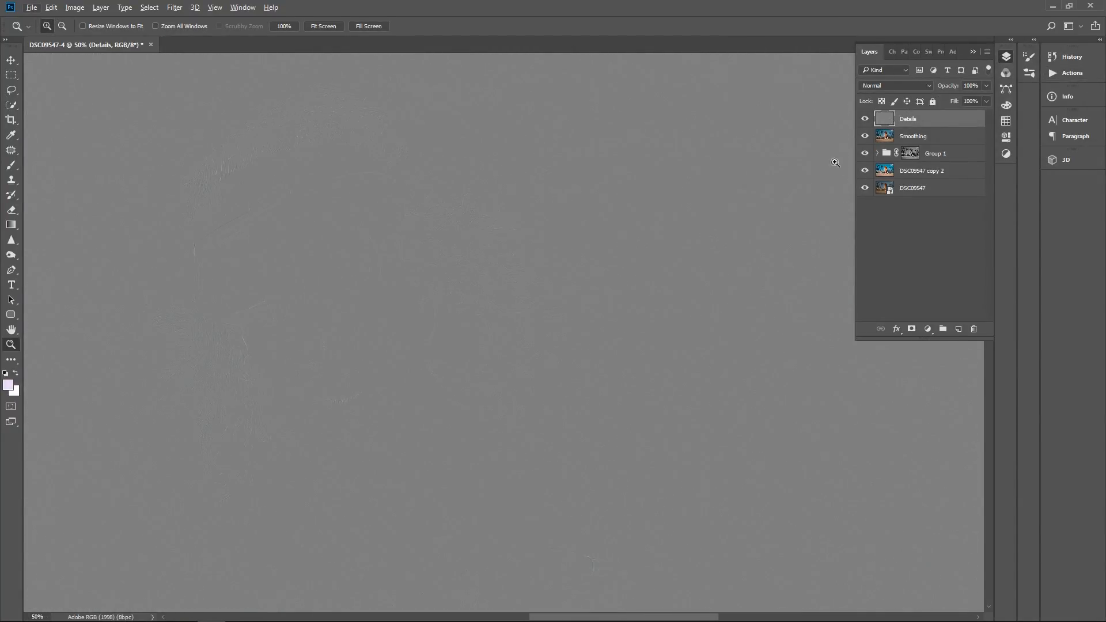
Set the Details layer's blend mode to Linear Light
alt+click(374, 264)
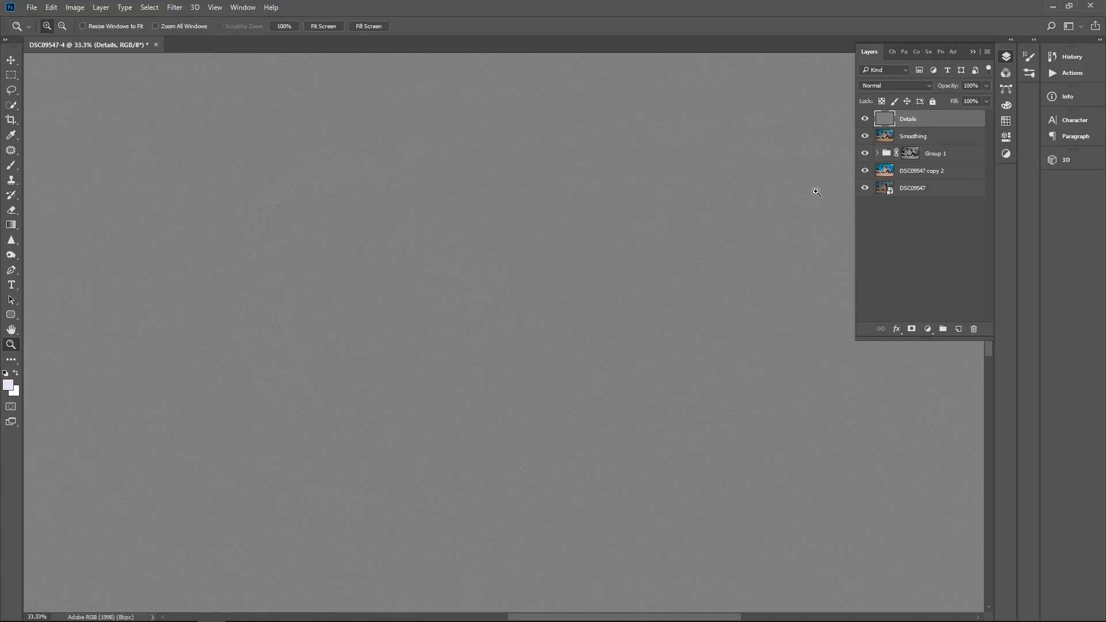
click(894, 82)
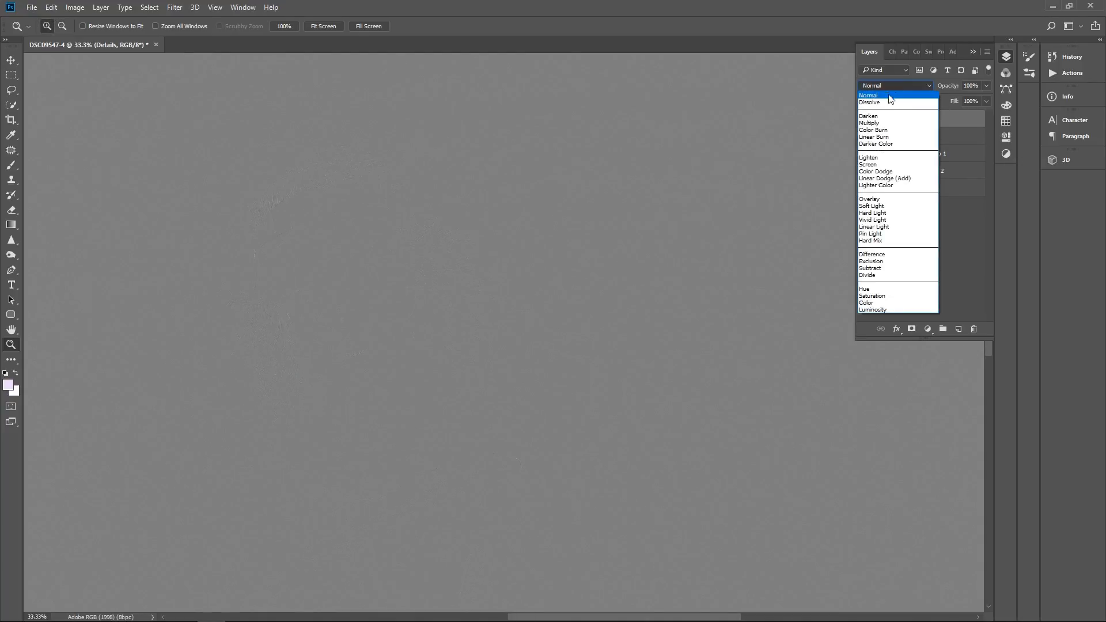
click(893, 227)
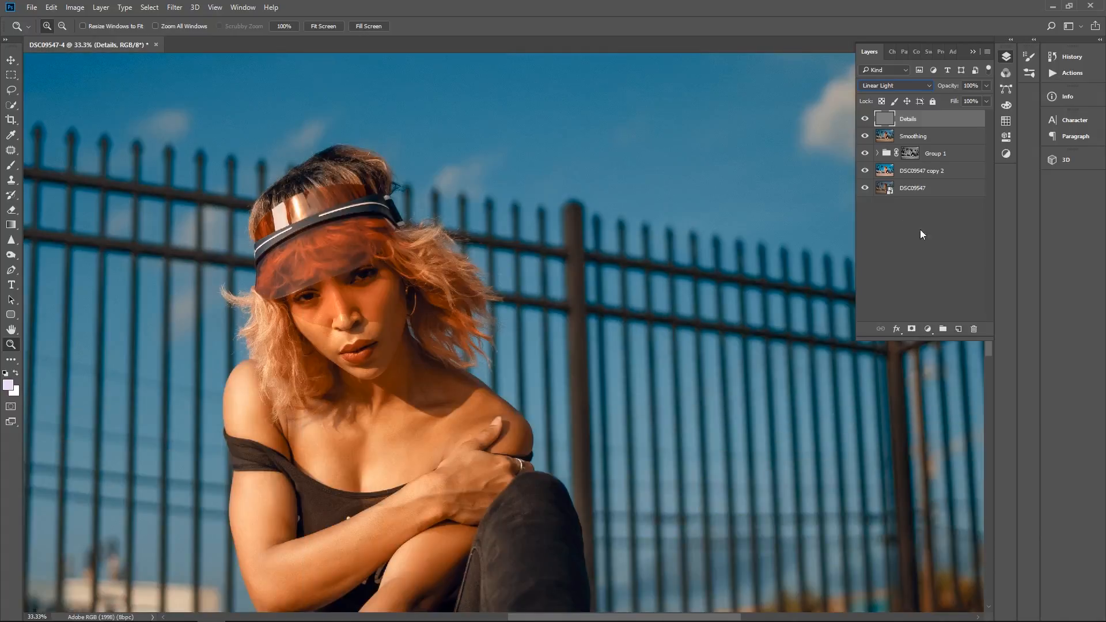
Compare the face close up with and without the Details layer by toggling its visibility
click(324, 276)
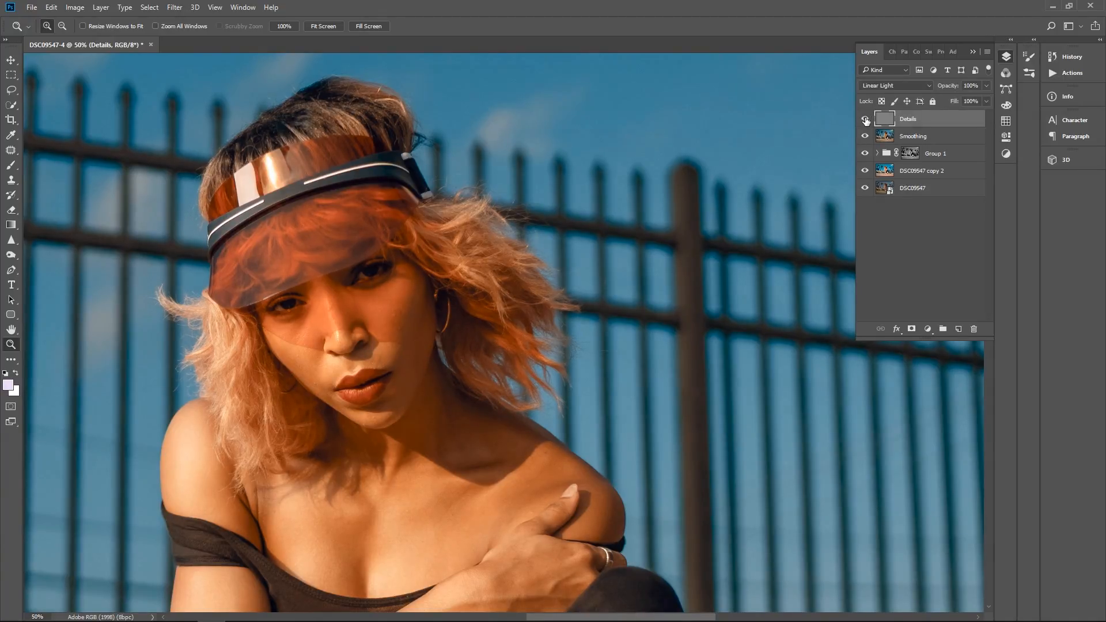
click(240, 144)
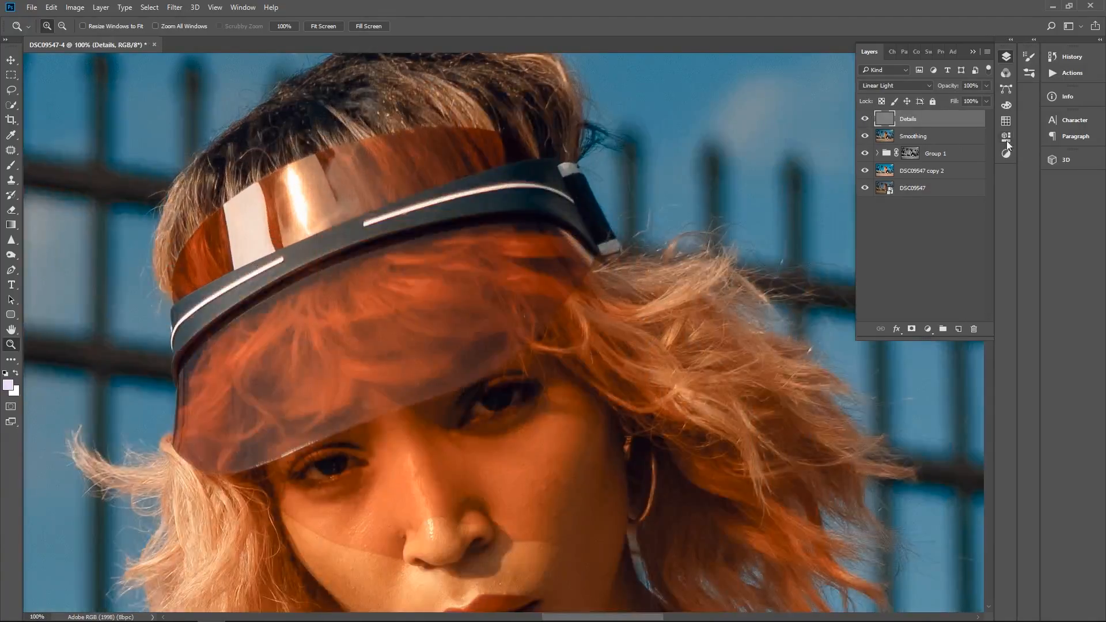
click(866, 119)
click(866, 120)
click(865, 120)
click(866, 120)
click(866, 120)
click(866, 120)
click(866, 137)
alt+click(427, 323)
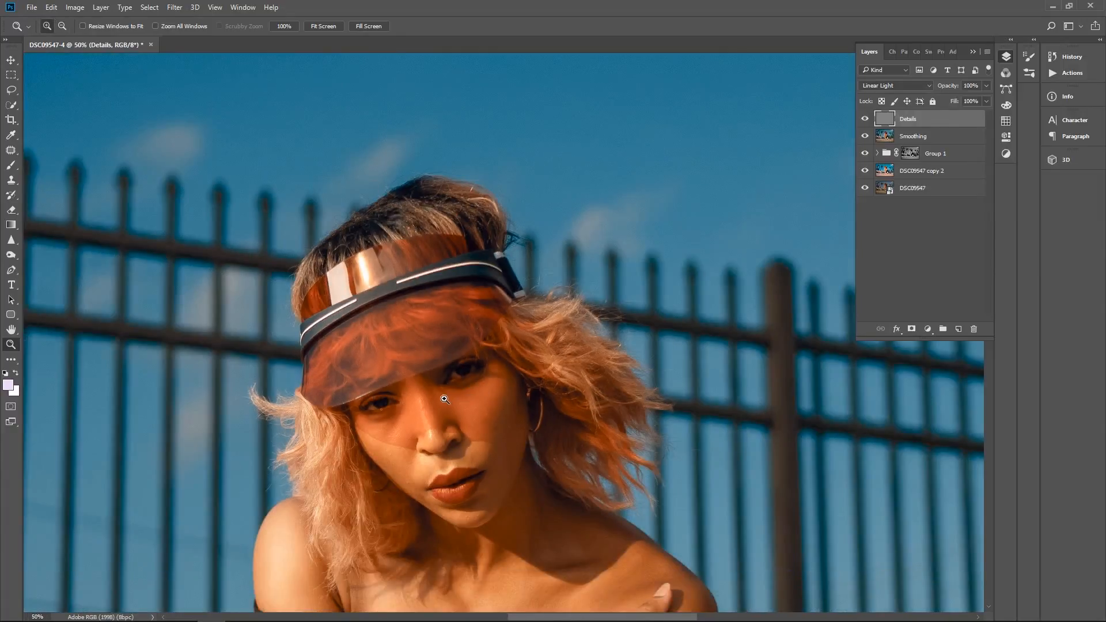
Compare the skin with the Smoothing layer hidden and shown, both close up on the face and zoomed out
click(442, 399)
click(432, 398)
drag(423, 398, 513, 280)
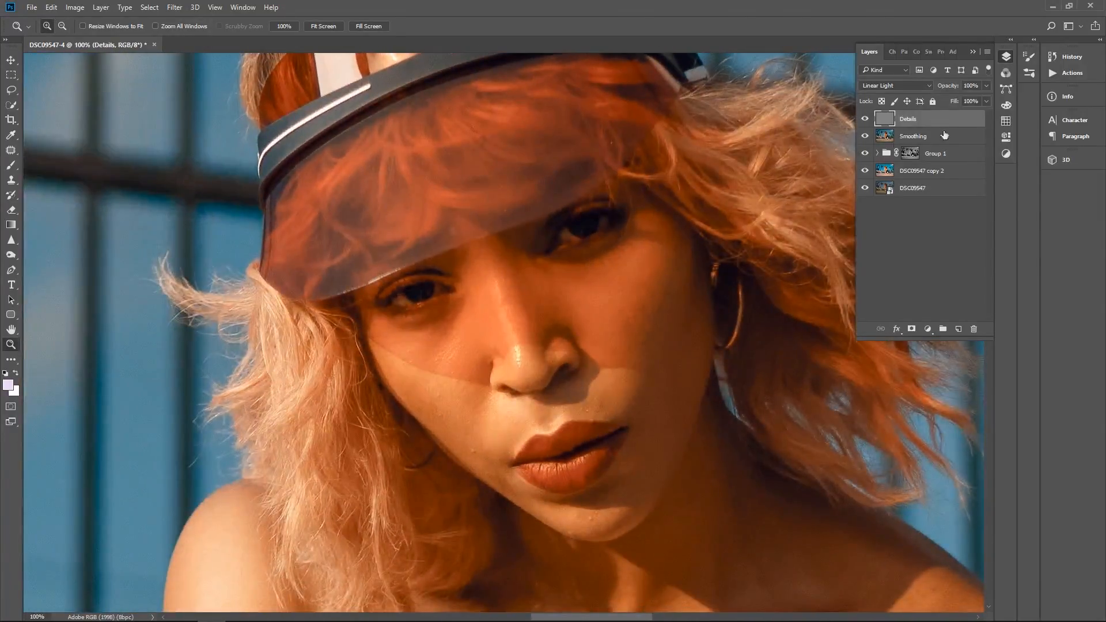
click(864, 136)
alt+click(522, 366)
alt+click(533, 364)
alt+click(544, 361)
alt+click(548, 361)
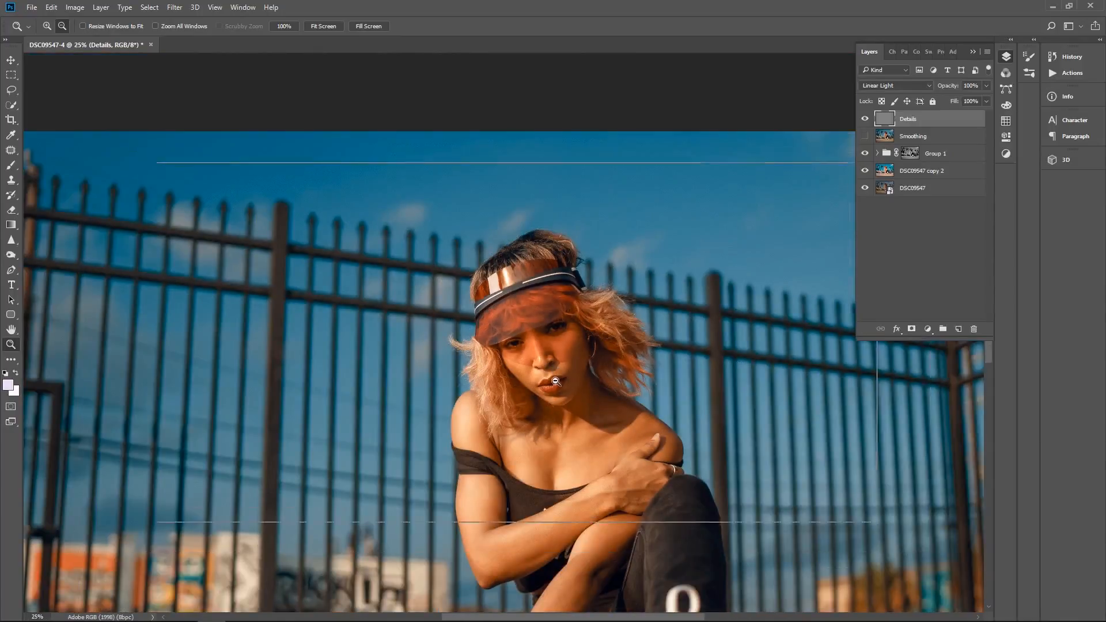
alt+click(550, 369)
click(531, 231)
click(534, 228)
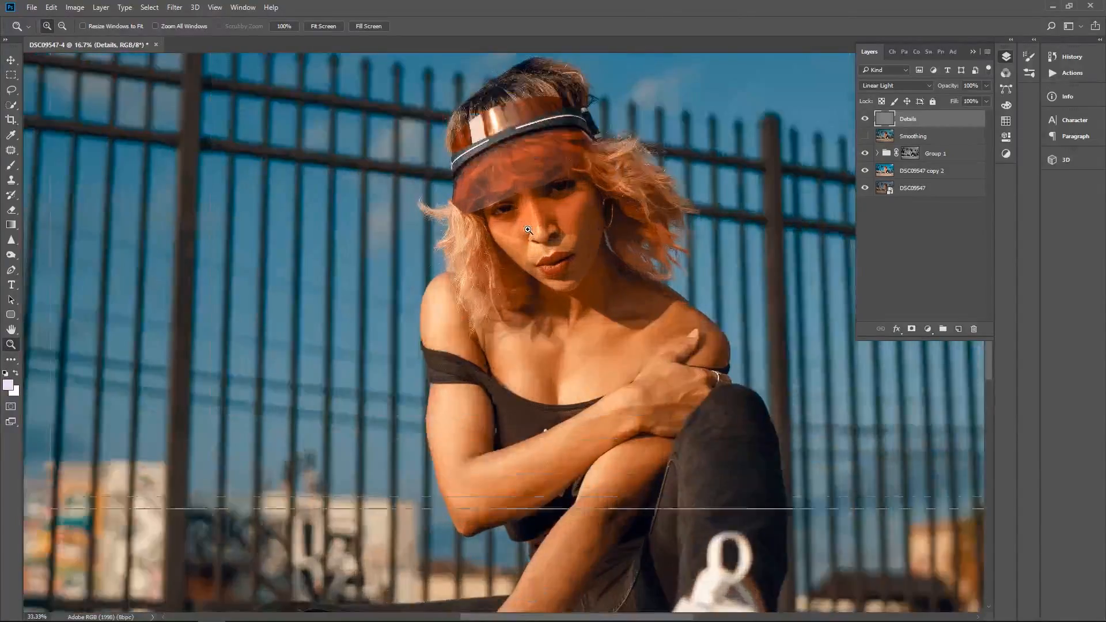
click(538, 224)
click(585, 201)
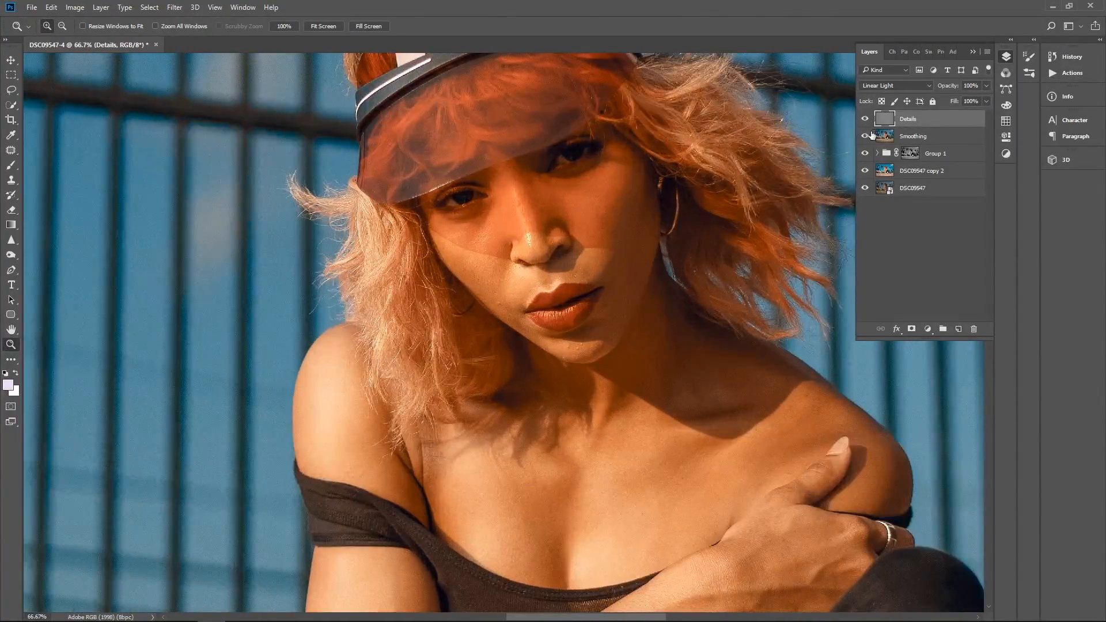
Erase the Smoothing layer over both eyes and the lips with a size 60 eraser at 100% opacity
click(924, 136)
click(424, 193)
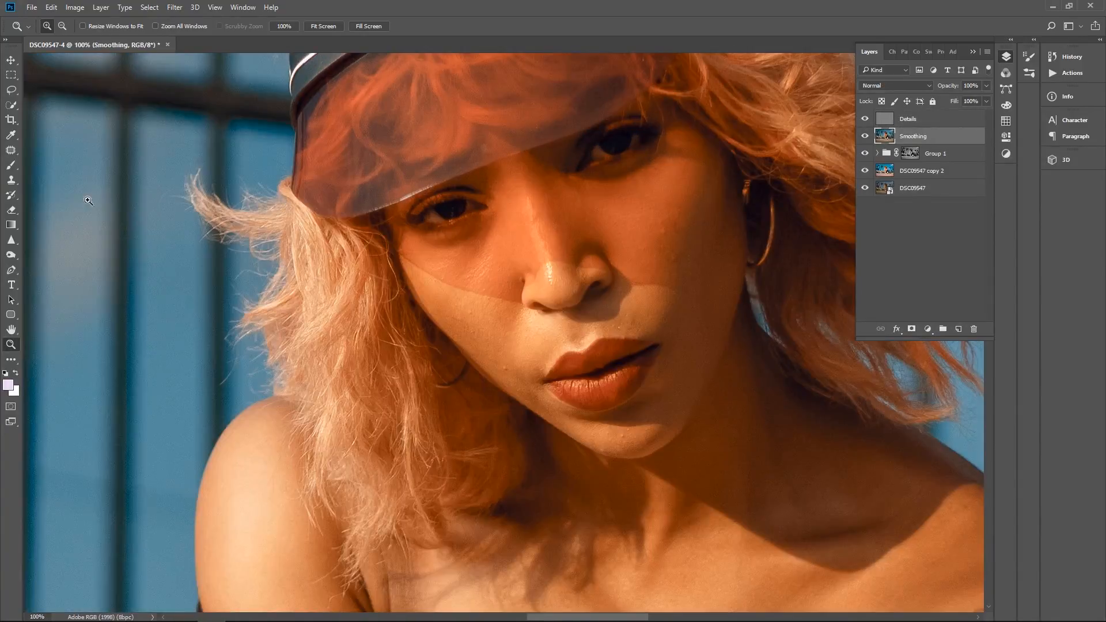
click(15, 208)
key(bracketleft)
key(bracketleft)
key(bracketleft)
key(bracketleft)
key(bracketleft)
key(bracketleft)
key(bracketleft)
key(bracketleft)
key(bracketleft)
mouse_move(413, 217)
mouse_down()
mouse_move(470, 204)
mouse_move(440, 203)
mouse_move(404, 220)
mouse_move(420, 208)
mouse_move(488, 207)
mouse_move(437, 206)
mouse_move(406, 216)
mouse_move(496, 205)
mouse_up()
mouse_move(656, 138)
mouse_down()
mouse_move(614, 151)
mouse_move(605, 128)
mouse_move(654, 128)
mouse_move(593, 156)
mouse_move(668, 132)
mouse_move(655, 143)
mouse_up()
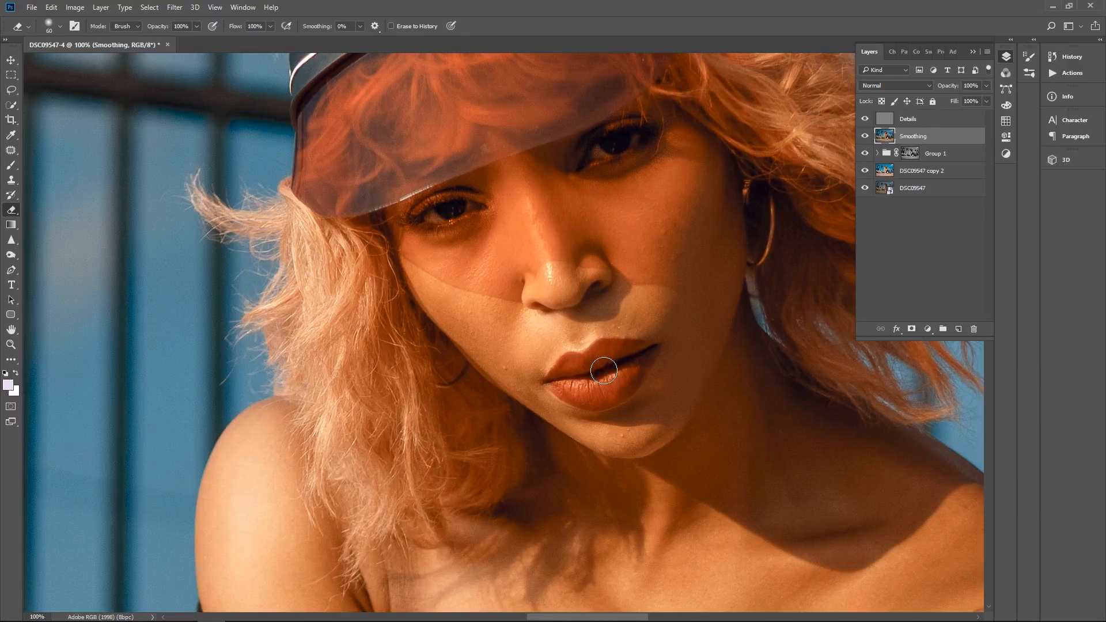
mouse_move(604, 371)
mouse_down()
mouse_move(575, 382)
mouse_move(622, 364)
mouse_move(619, 383)
mouse_move(608, 370)
mouse_move(581, 382)
mouse_move(620, 379)
mouse_move(627, 366)
mouse_move(614, 382)
mouse_move(586, 384)
mouse_up()
Inspect the smoothed skin on the face, chest, arms and hand for other areas that need erasing
key(z)
alt+click(555, 335)
alt+click(587, 374)
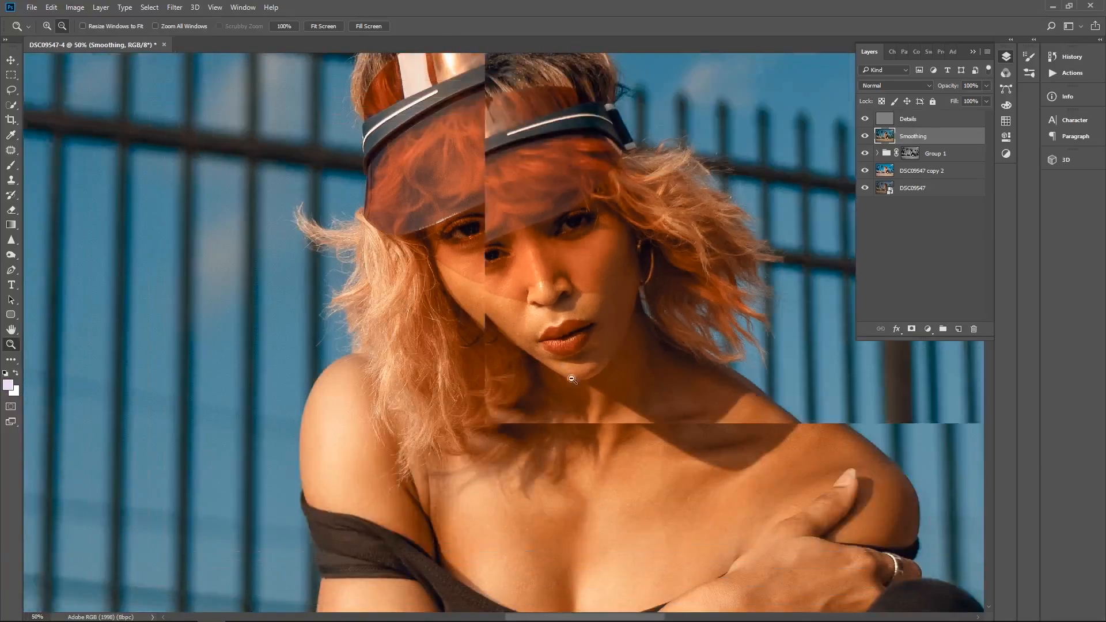
click(662, 294)
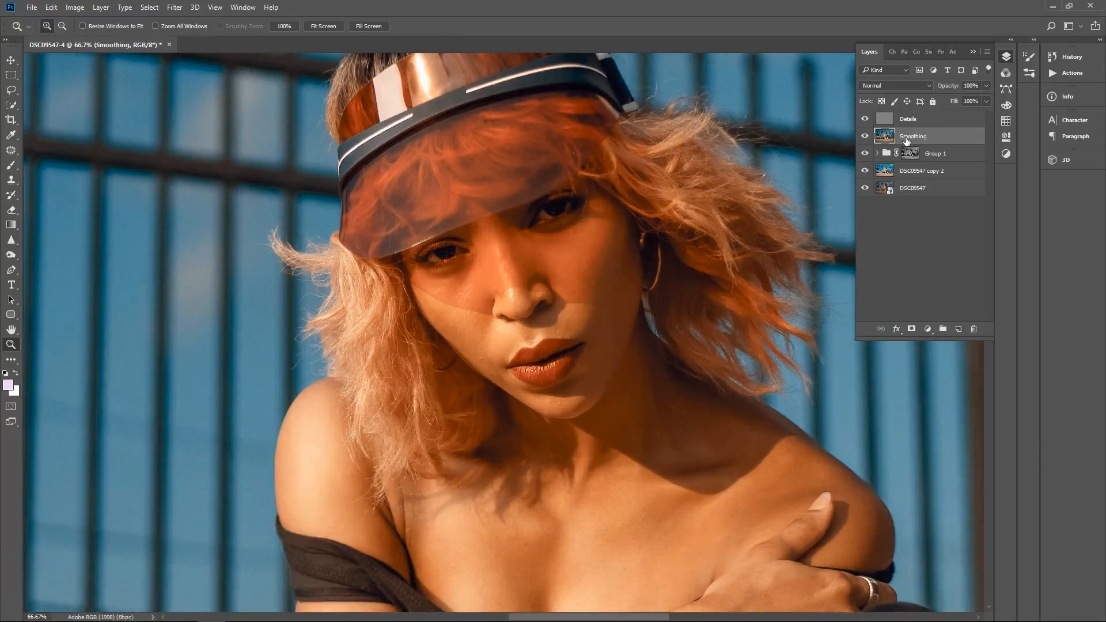
click(11, 211)
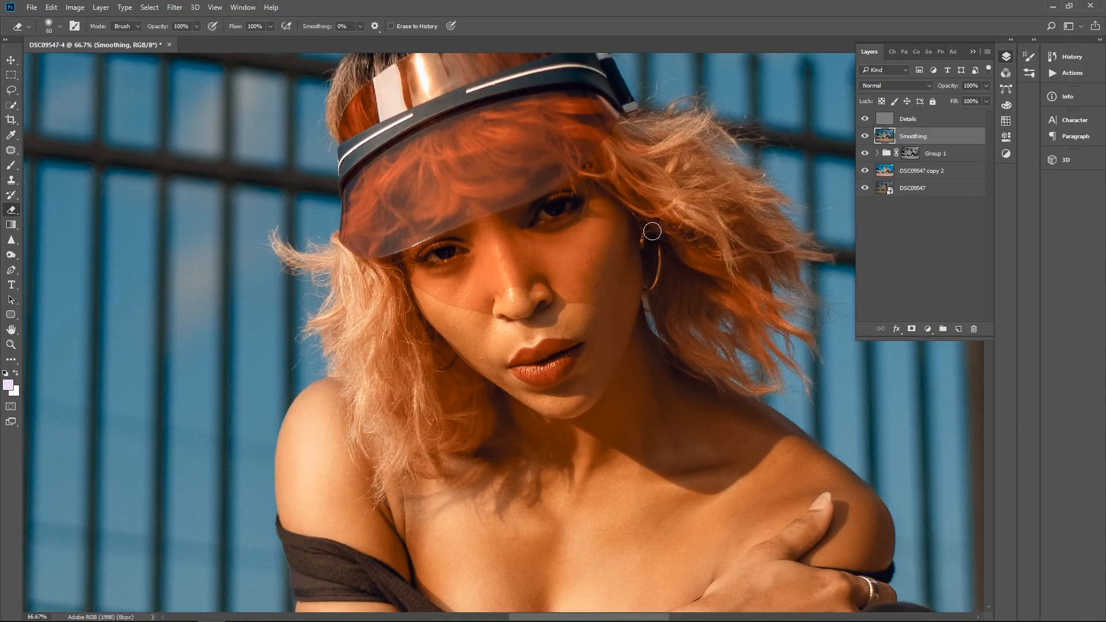
drag(572, 271, 590, 387)
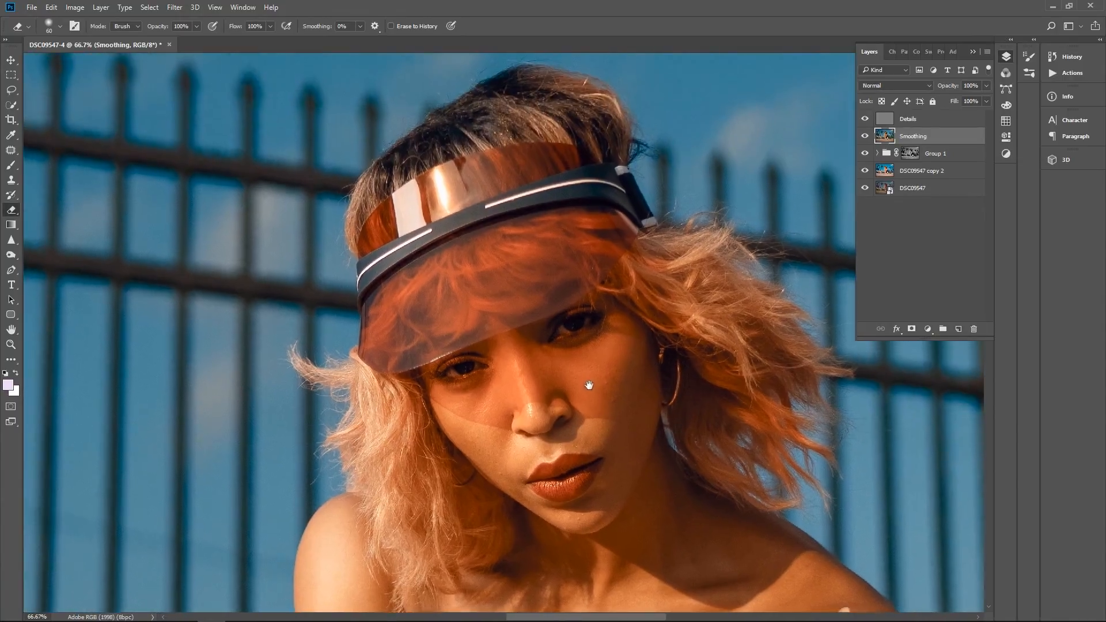
mouse_move(657, 303)
mouse_down()
mouse_move(650, 272)
mouse_move(599, 202)
mouse_up()
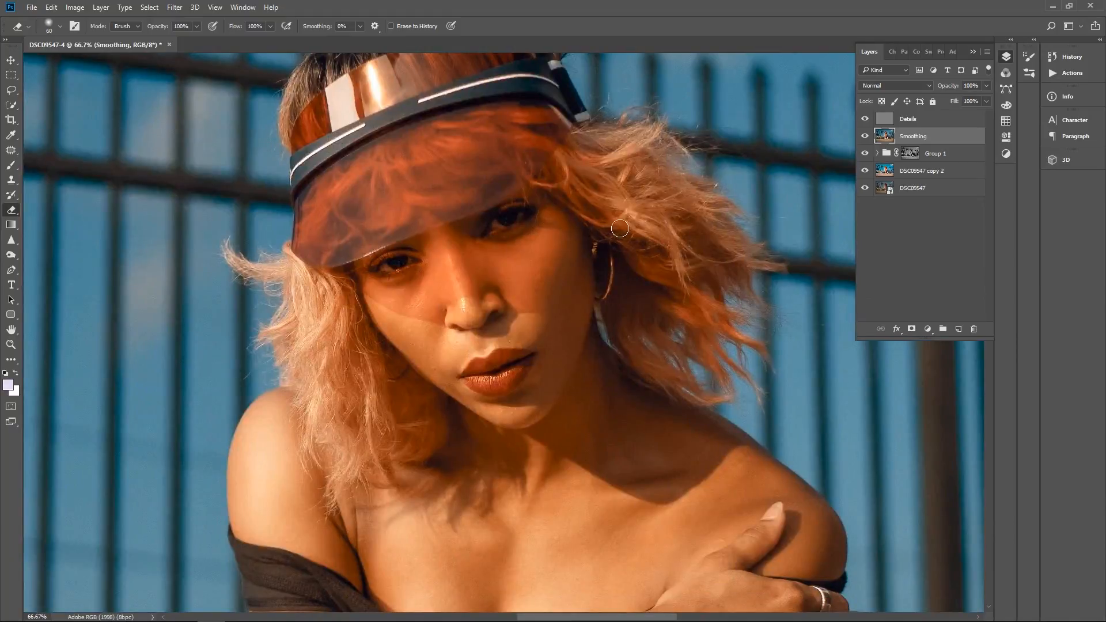
drag(633, 285, 603, 113)
drag(604, 303, 611, 194)
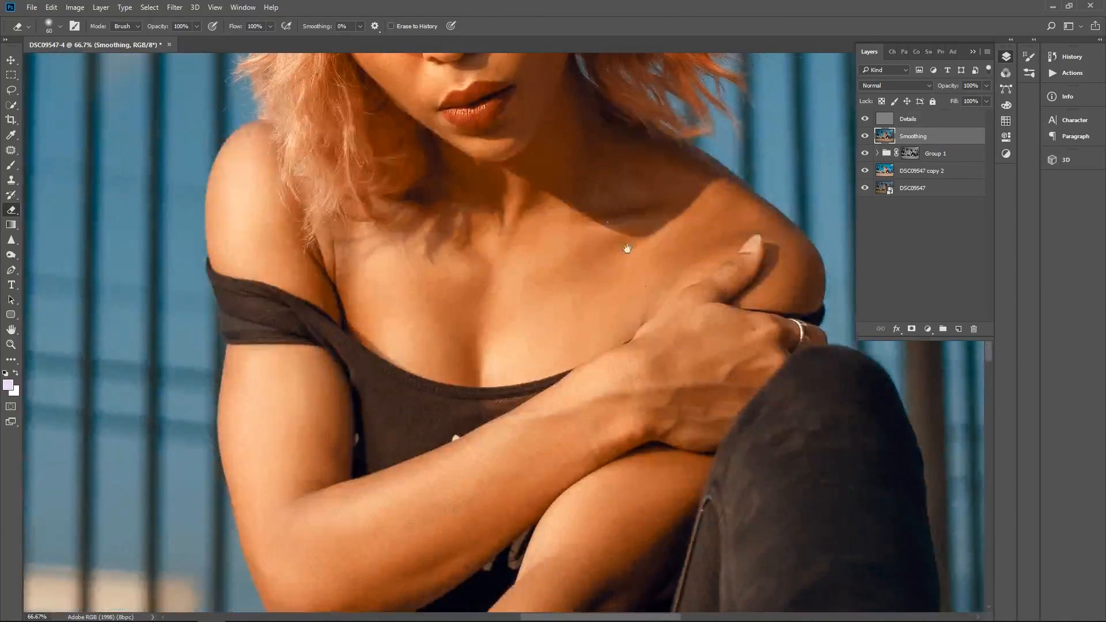
drag(551, 391, 569, 235)
drag(595, 452, 531, 241)
drag(558, 404, 569, 229)
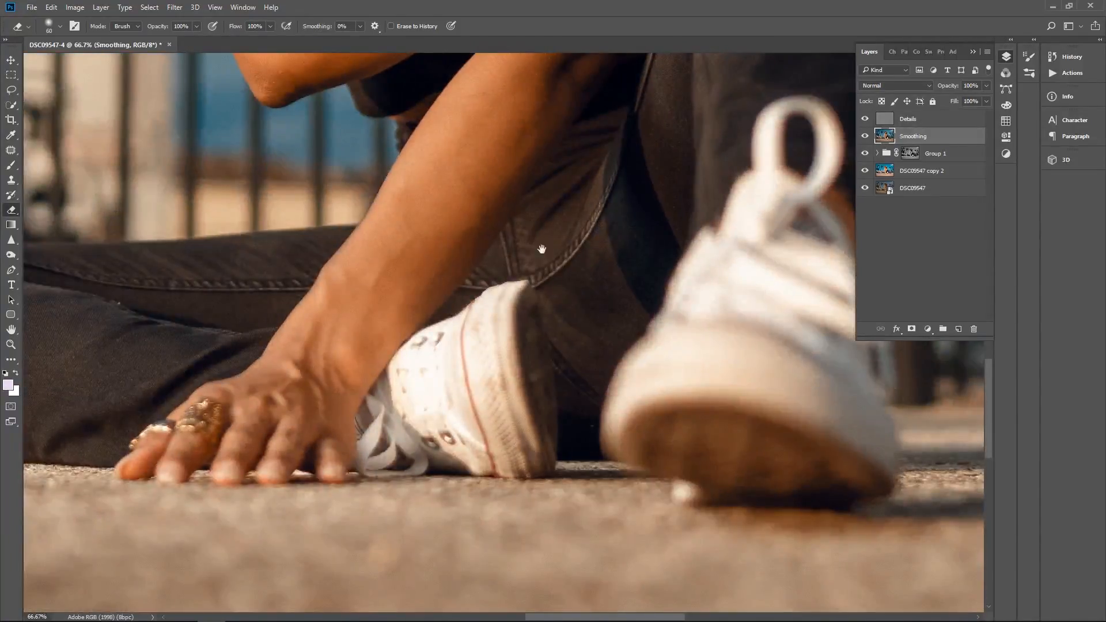
drag(459, 142, 472, 499)
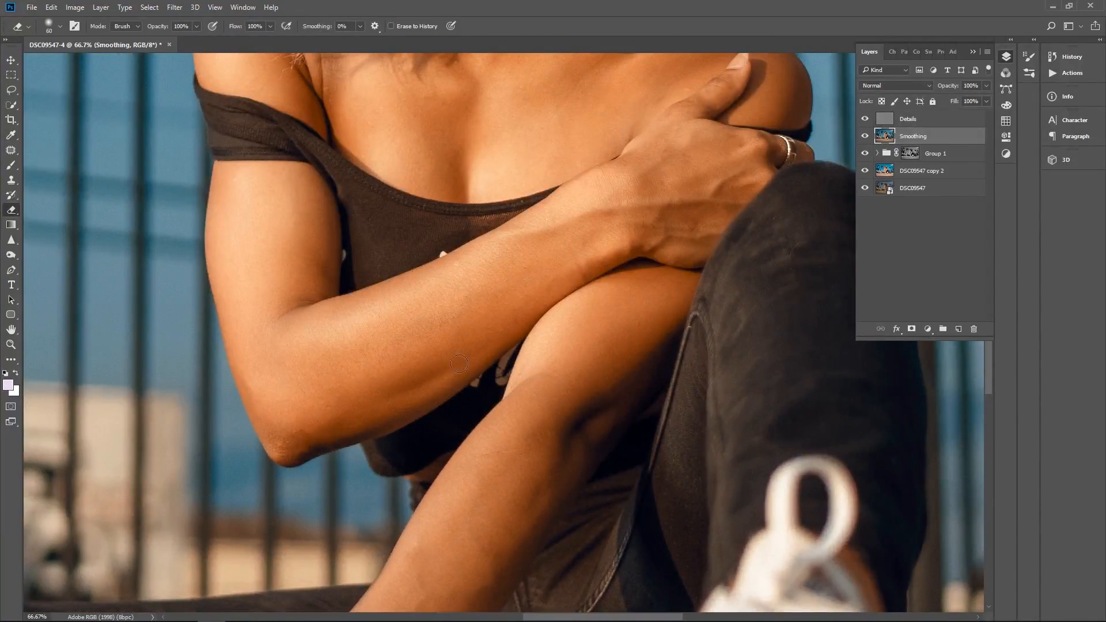
Review the retouched portrait as a whole
click(10, 344)
alt+click(497, 300)
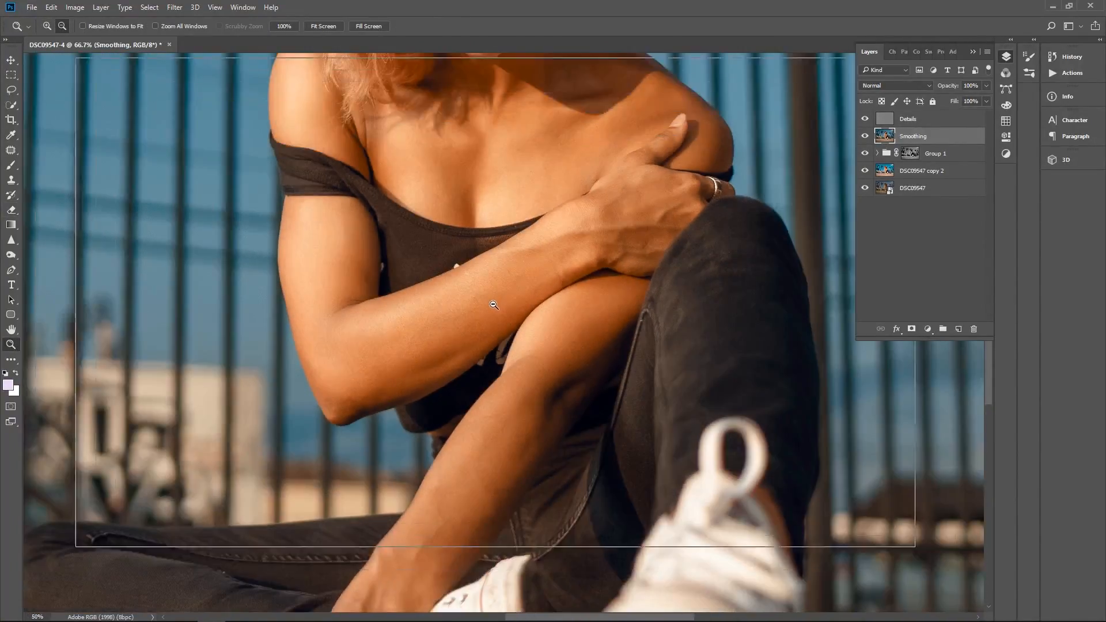
alt+click(493, 304)
alt+click(491, 307)
alt+click(489, 308)
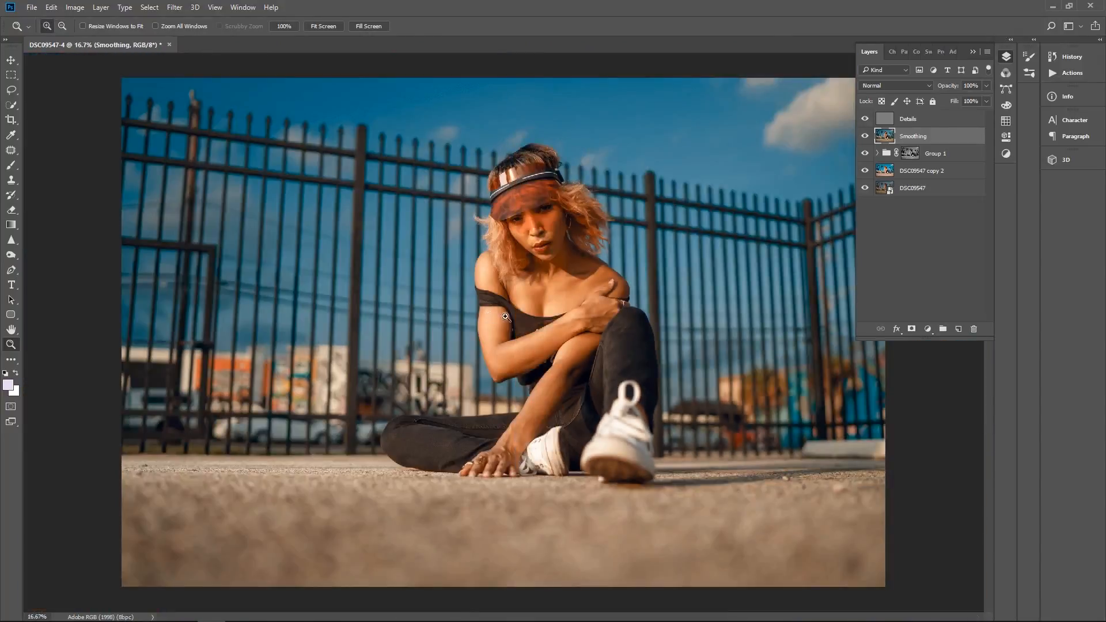
click(530, 299)
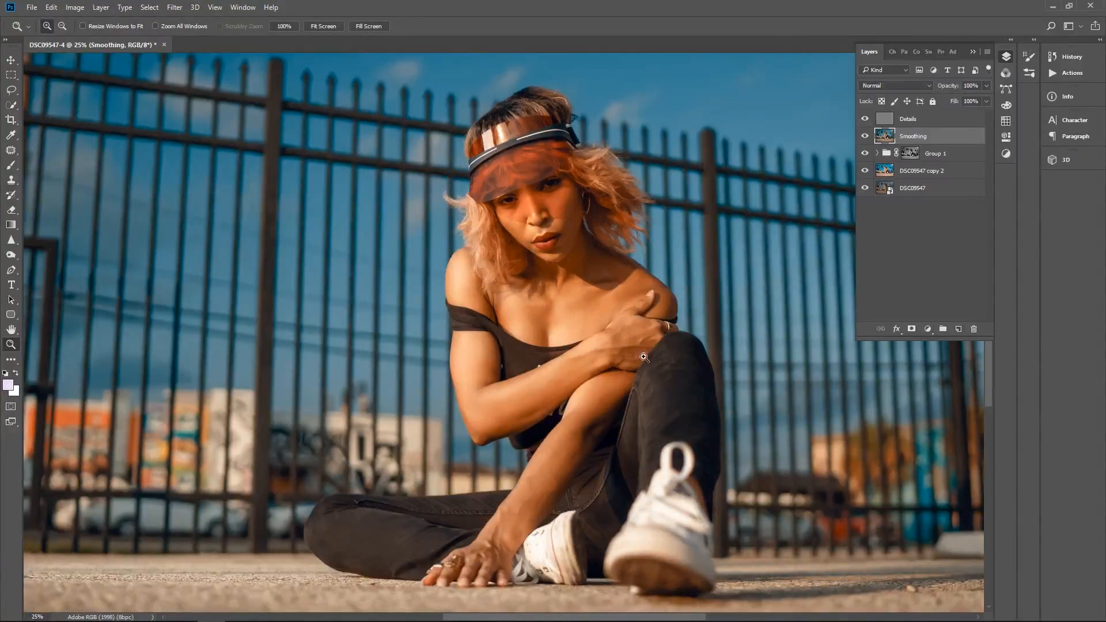
Lasso the cheek on the earring side with a 20 px feather and check the soft edge in Select and Mask
click(532, 207)
click(532, 206)
drag(593, 226, 534, 321)
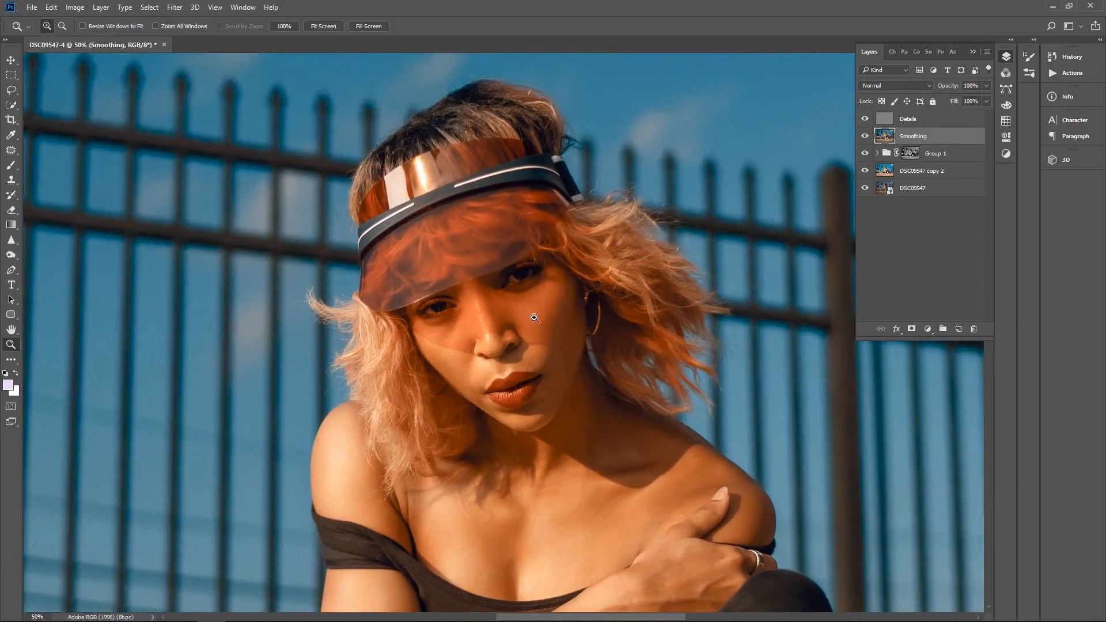
click(535, 320)
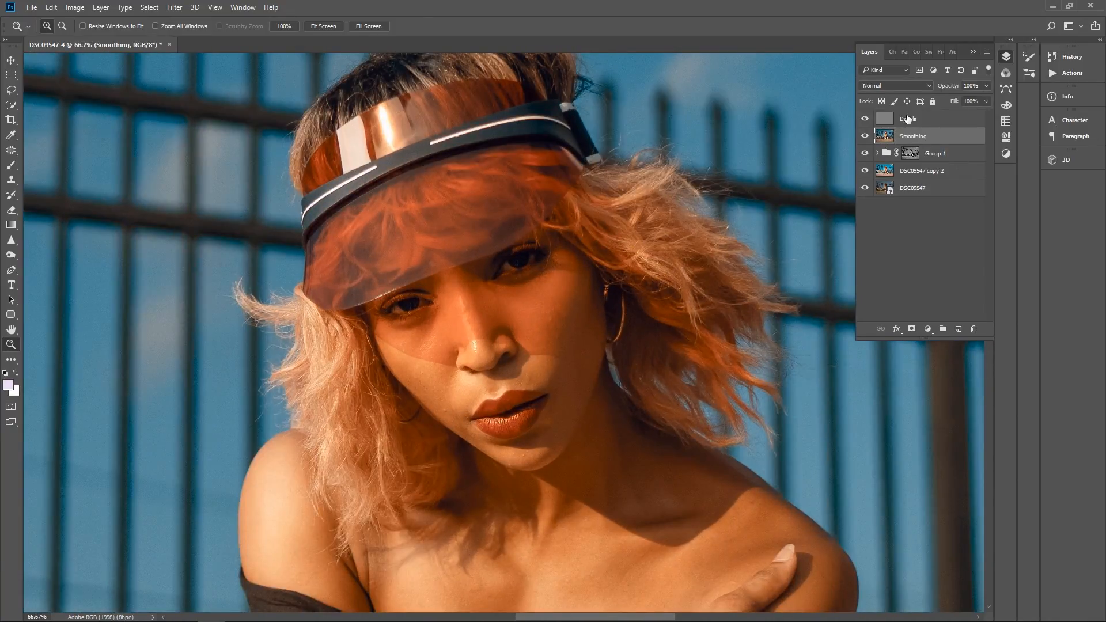
click(550, 322)
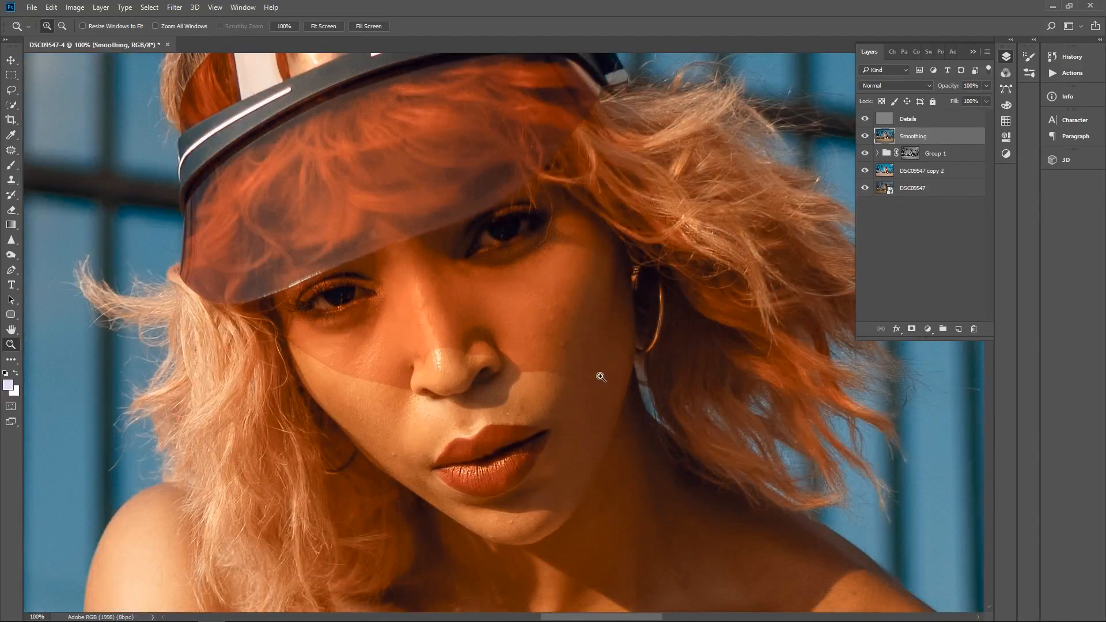
key(alt)
click(9, 90)
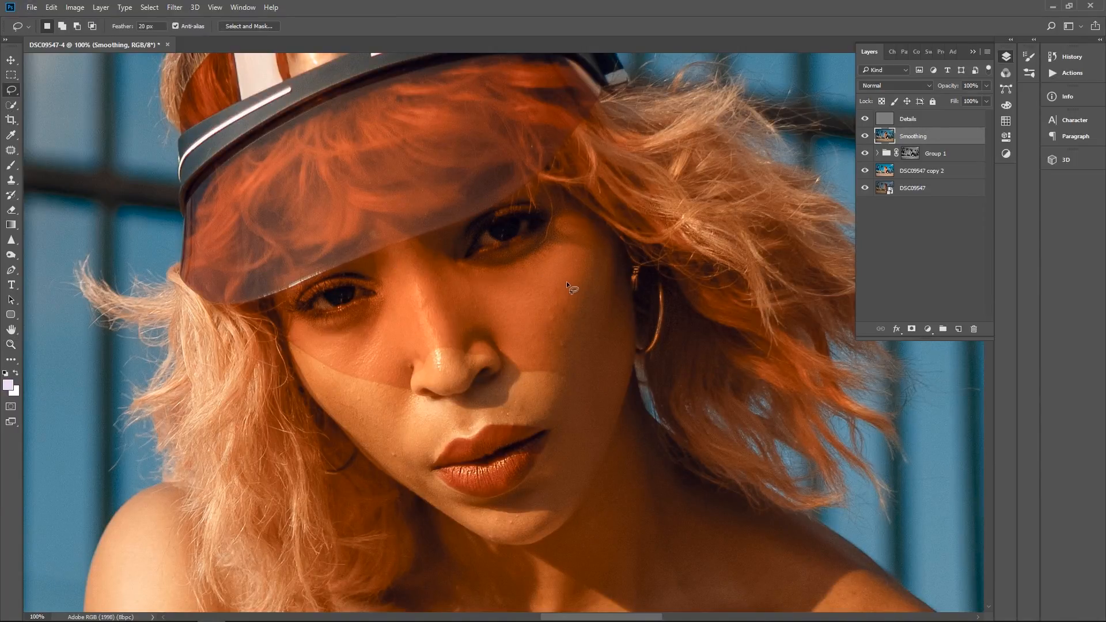
drag(570, 251, 527, 277)
mouse_move(612, 328)
mouse_down()
mouse_move(601, 266)
mouse_move(570, 253)
mouse_up()
click(249, 26)
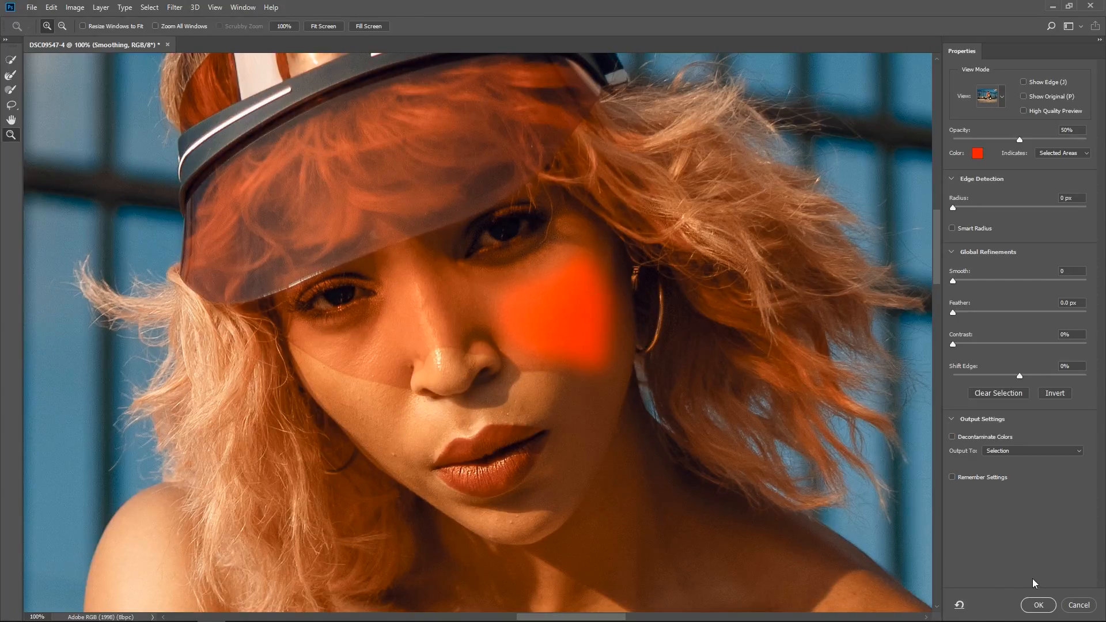
click(1038, 605)
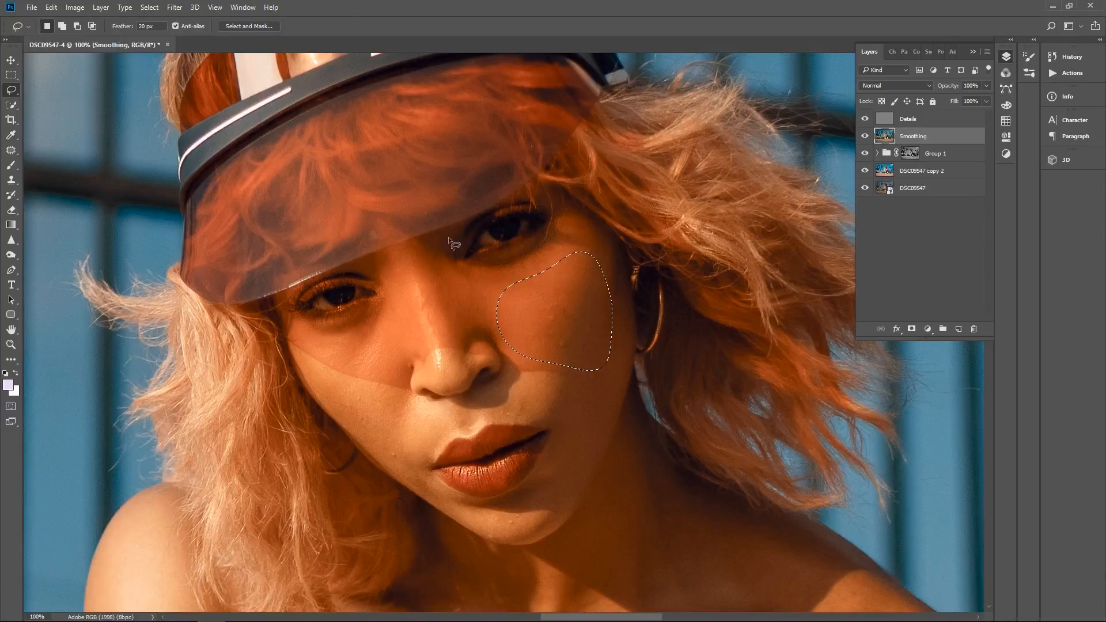
Smooth the selected cheek with a 7.8 pixel Gaussian Blur and clear the selection
click(175, 7)
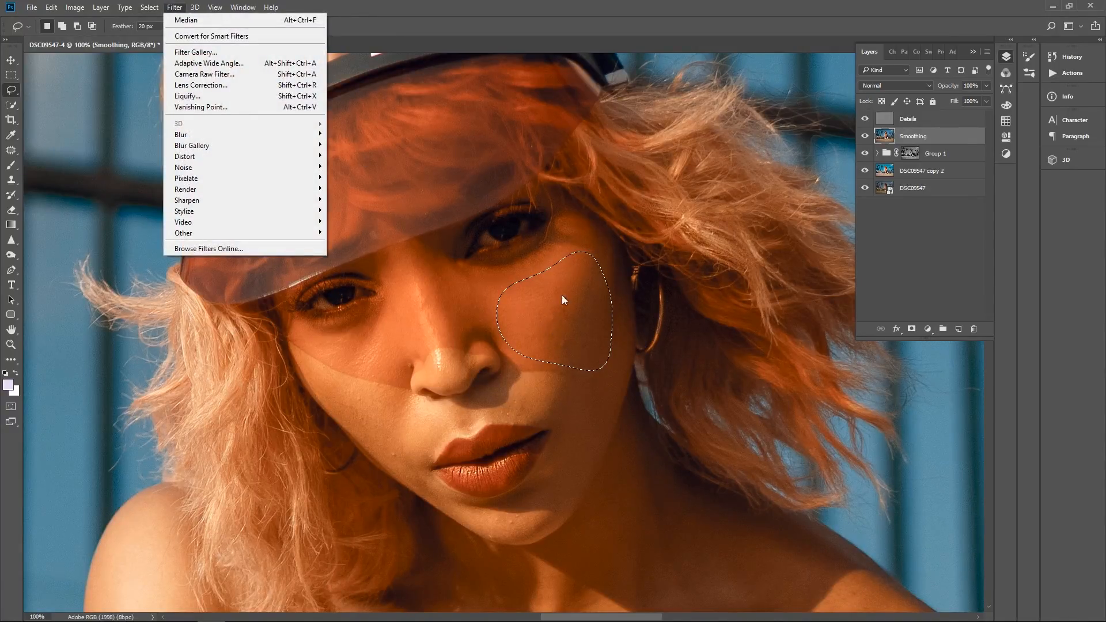
mouse_move(190, 136)
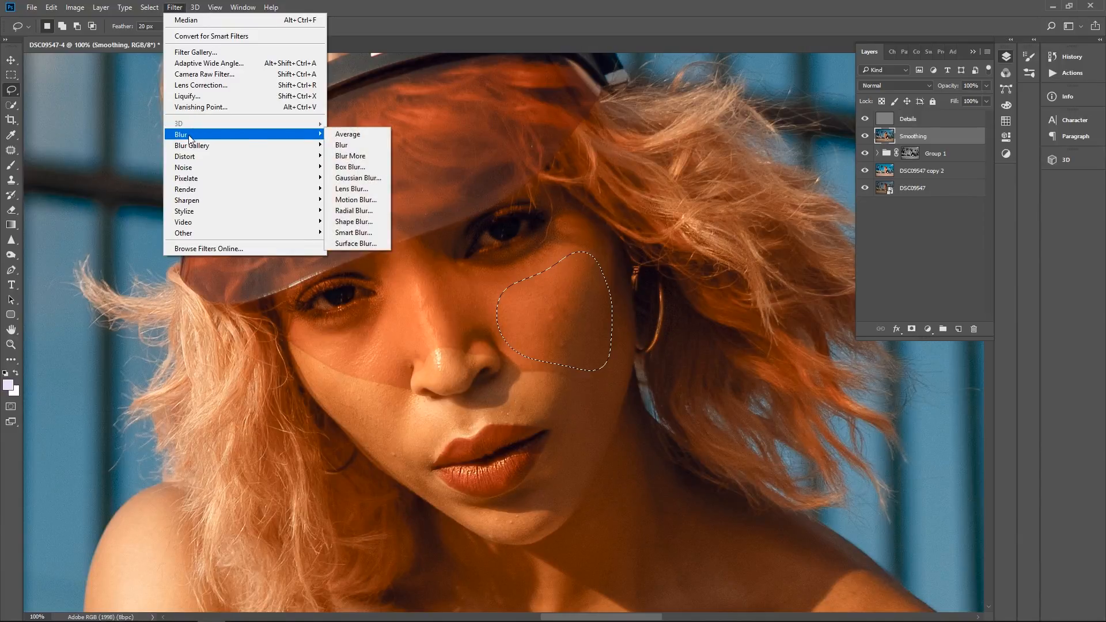
click(358, 178)
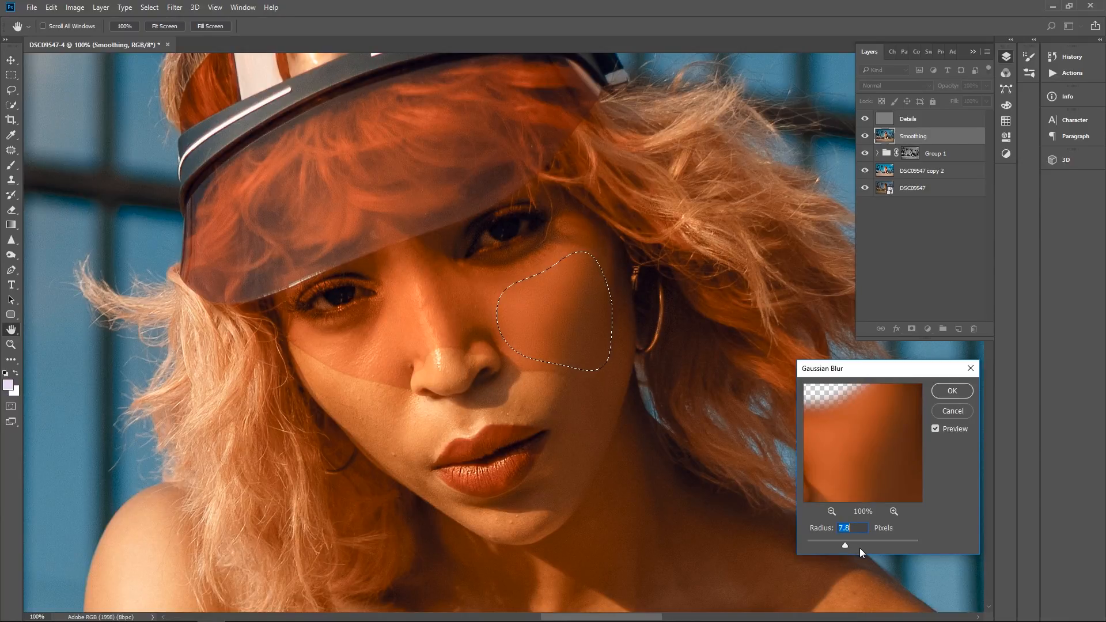
mouse_move(845, 546)
mouse_down()
mouse_move(835, 545)
mouse_move(845, 545)
mouse_up()
click(953, 391)
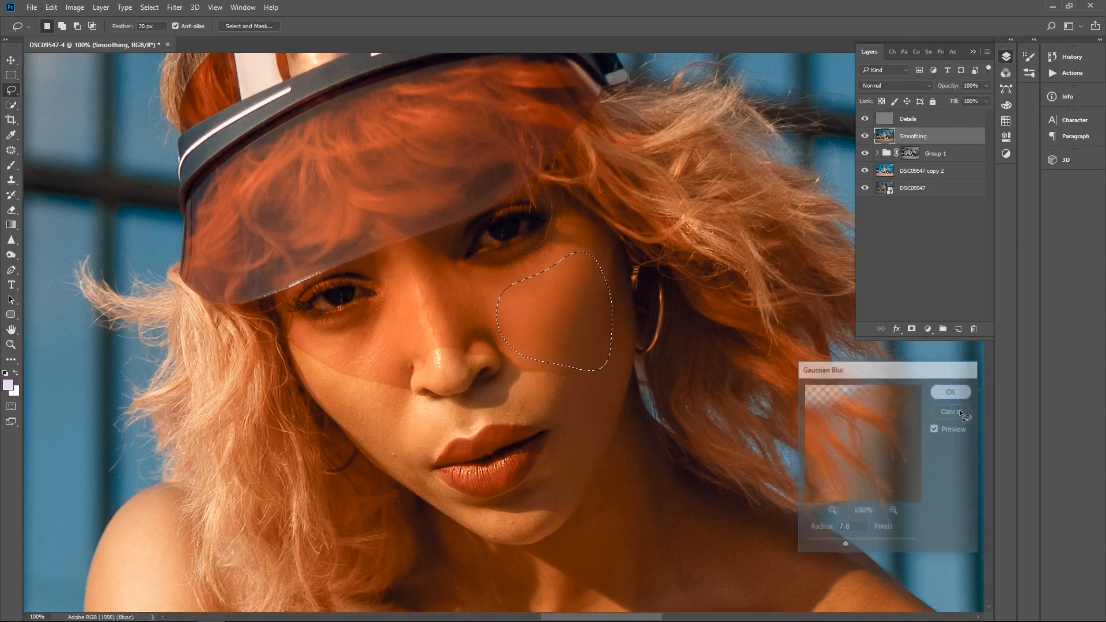
key(ctrl+d)
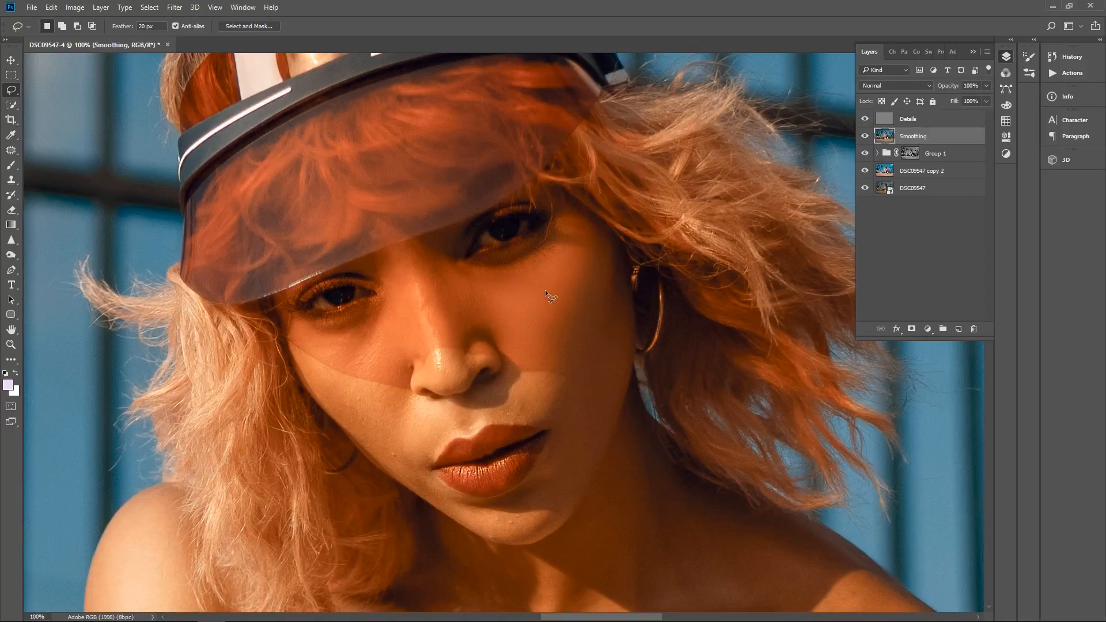
drag(450, 400, 504, 377)
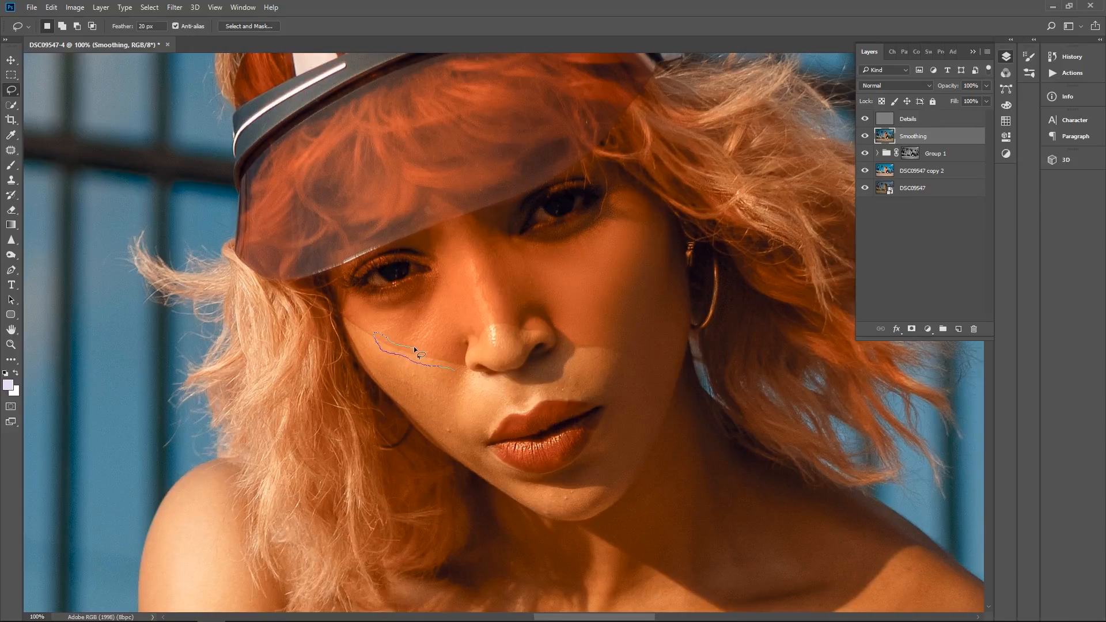
drag(417, 349, 421, 352)
click(548, 240)
mouse_move(645, 347)
mouse_down()
mouse_move(666, 300)
mouse_move(637, 346)
mouse_up()
drag(452, 351, 383, 327)
drag(459, 360, 446, 347)
click(175, 7)
mouse_move(199, 134)
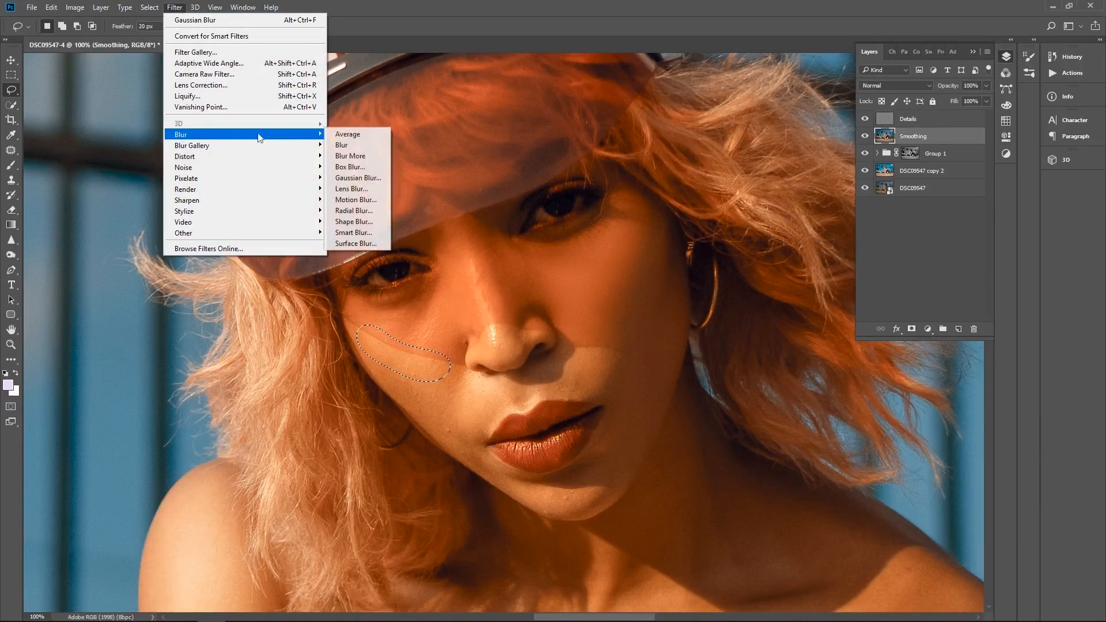
click(360, 178)
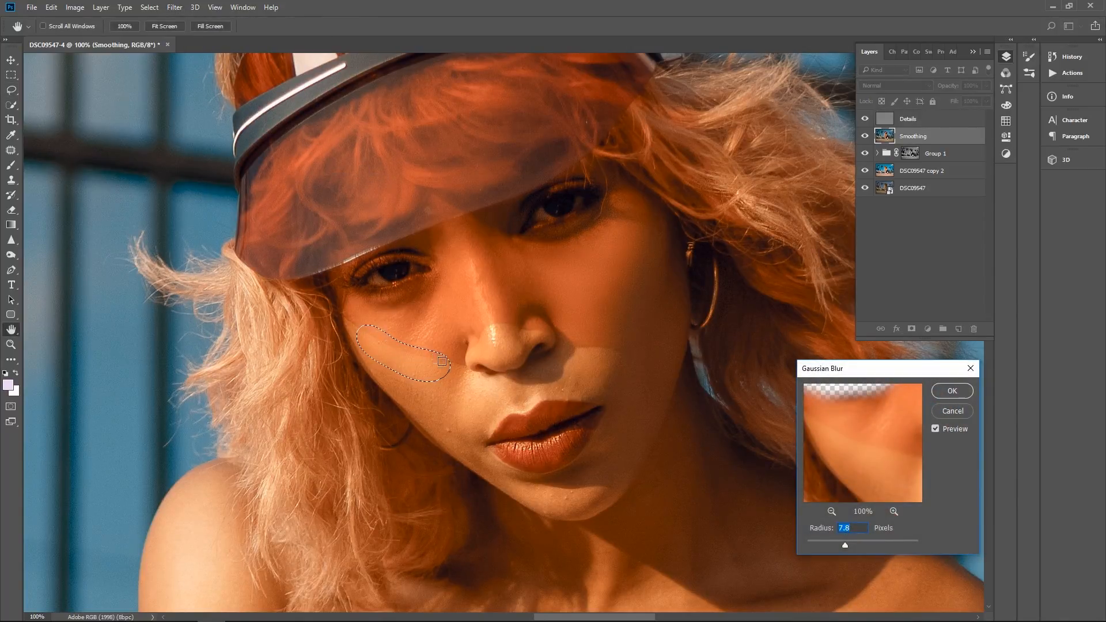
click(947, 411)
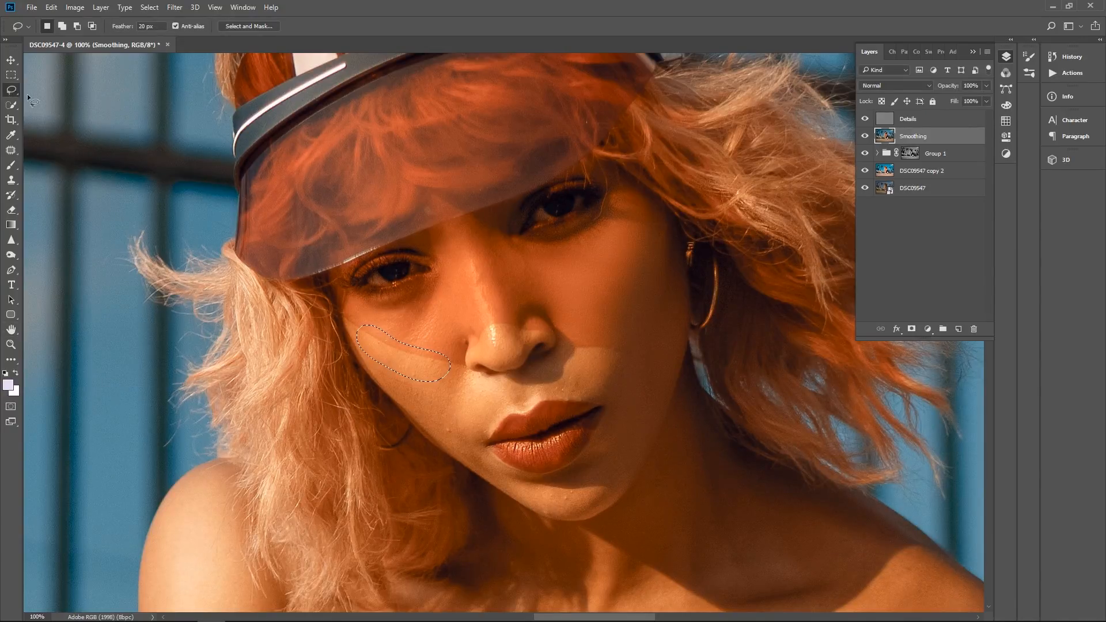
Lasso the shaded upper cheek under the other eye, smooth it with a slightly larger Median radius, and deselect
click(441, 336)
drag(359, 320, 430, 353)
drag(354, 308, 363, 324)
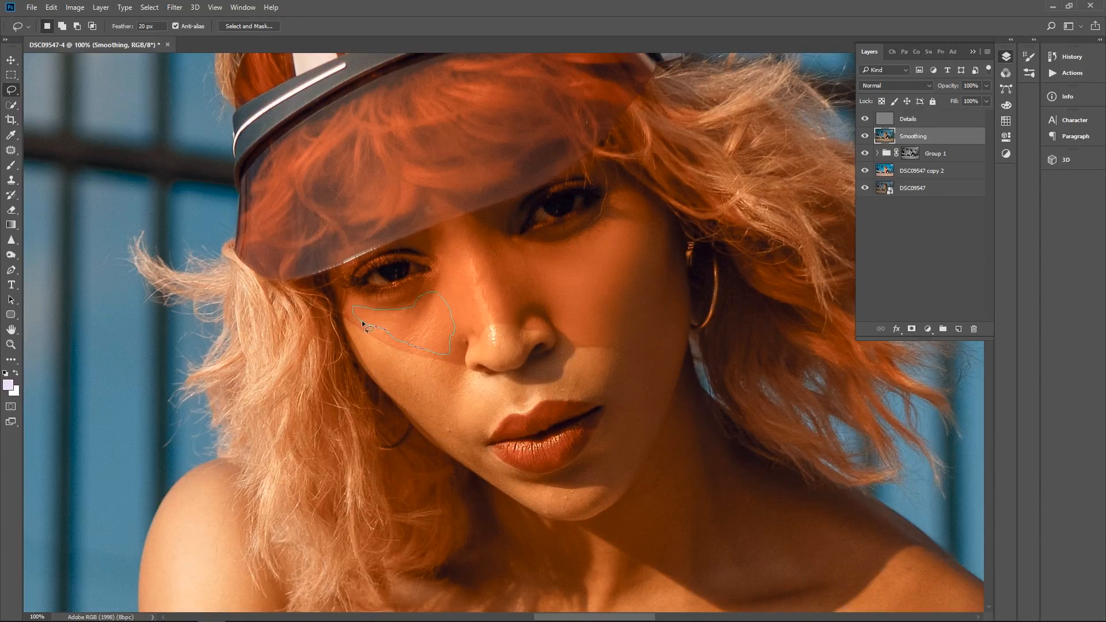
click(174, 7)
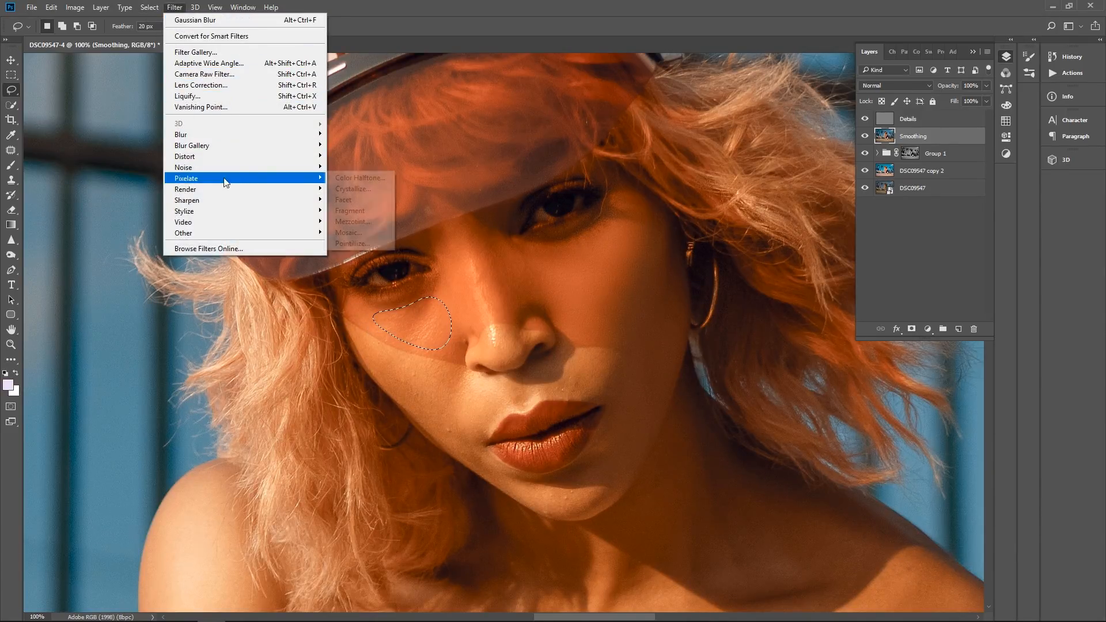
mouse_move(208, 167)
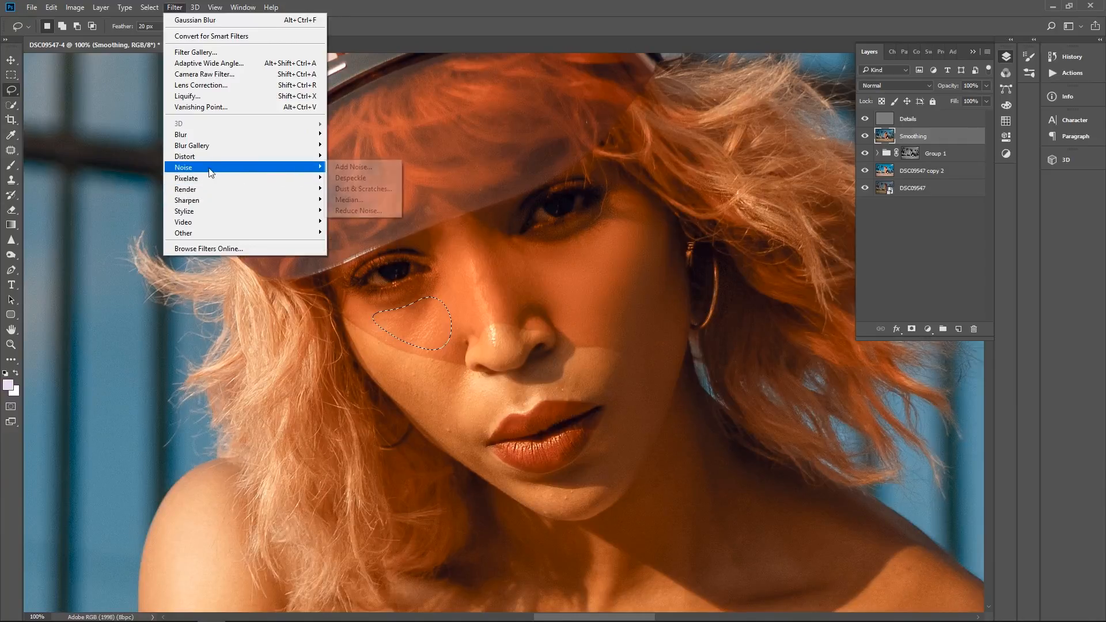
click(344, 200)
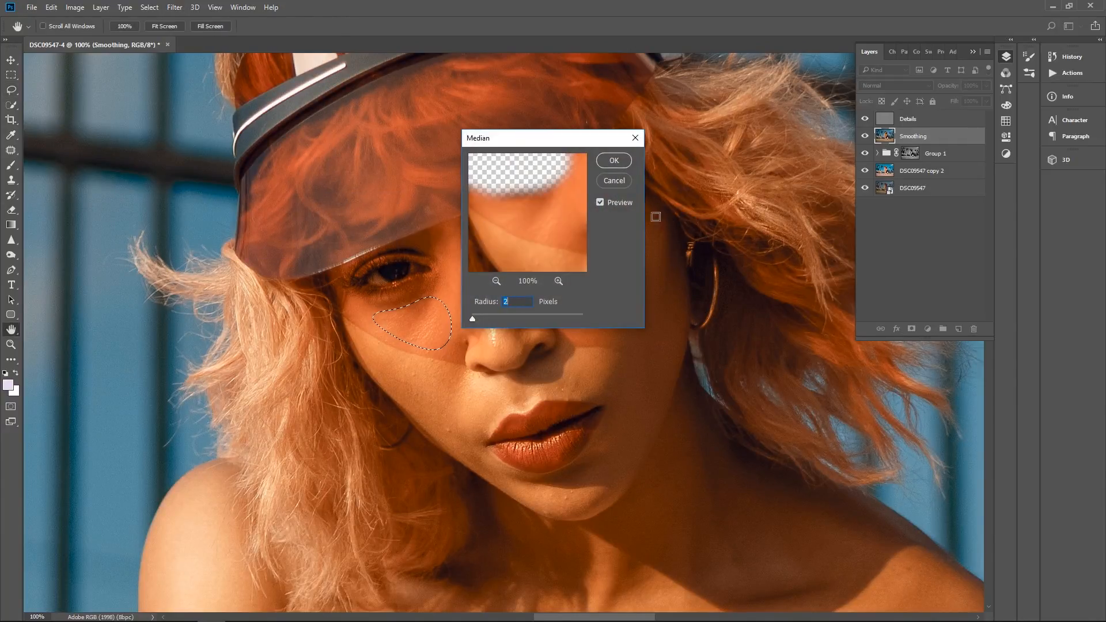
drag(472, 319, 483, 318)
click(606, 160)
key(ctrl+d)
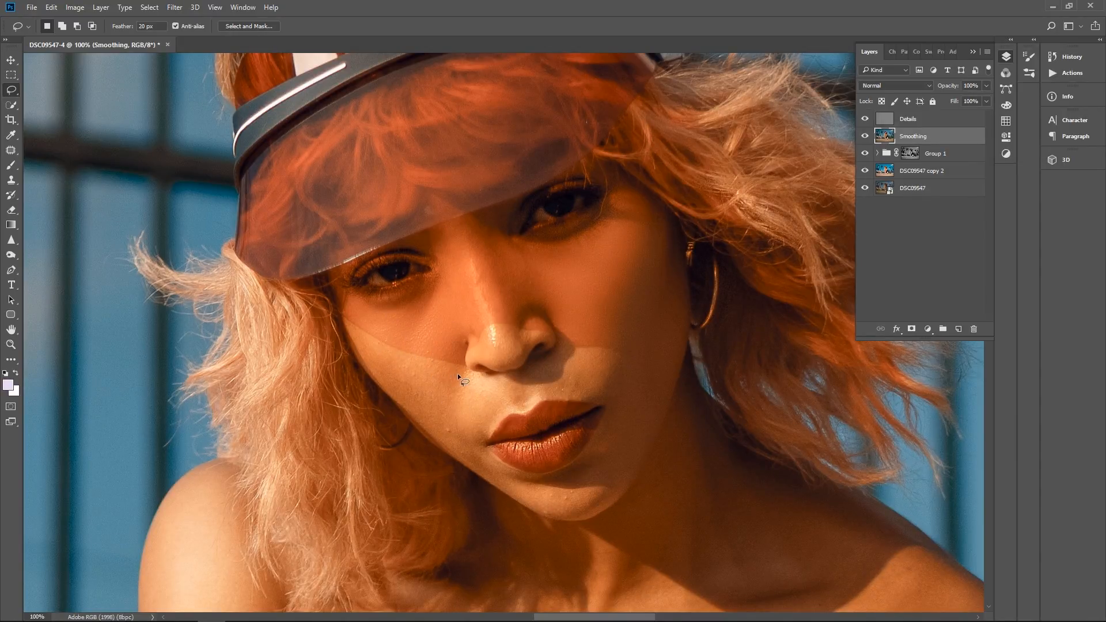
Try to smooth the sunlit cheek below the visor's shadow line with the last Median filter, and undo the changes
drag(399, 368, 393, 361)
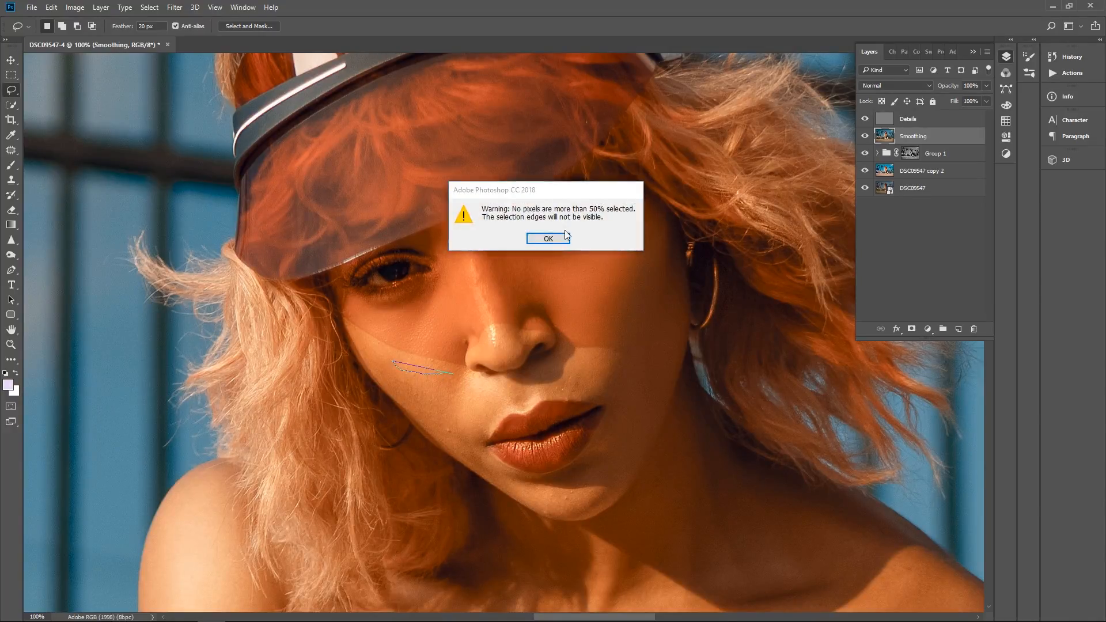
click(548, 237)
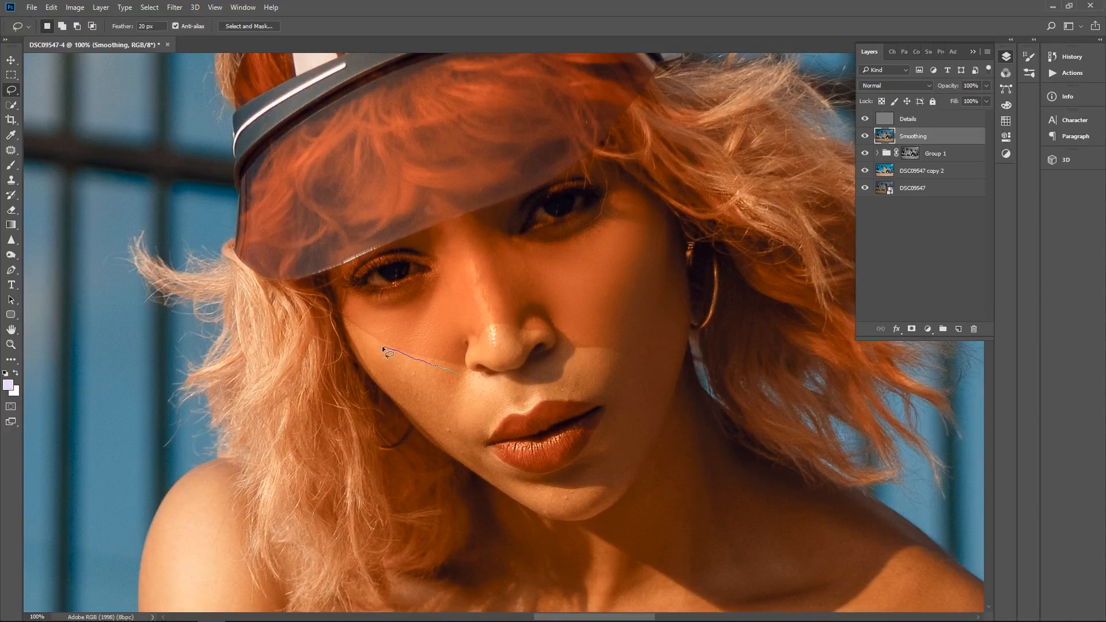
mouse_move(366, 355)
mouse_down()
mouse_move(432, 426)
mouse_move(458, 420)
mouse_move(479, 392)
mouse_move(450, 371)
mouse_up()
click(174, 7)
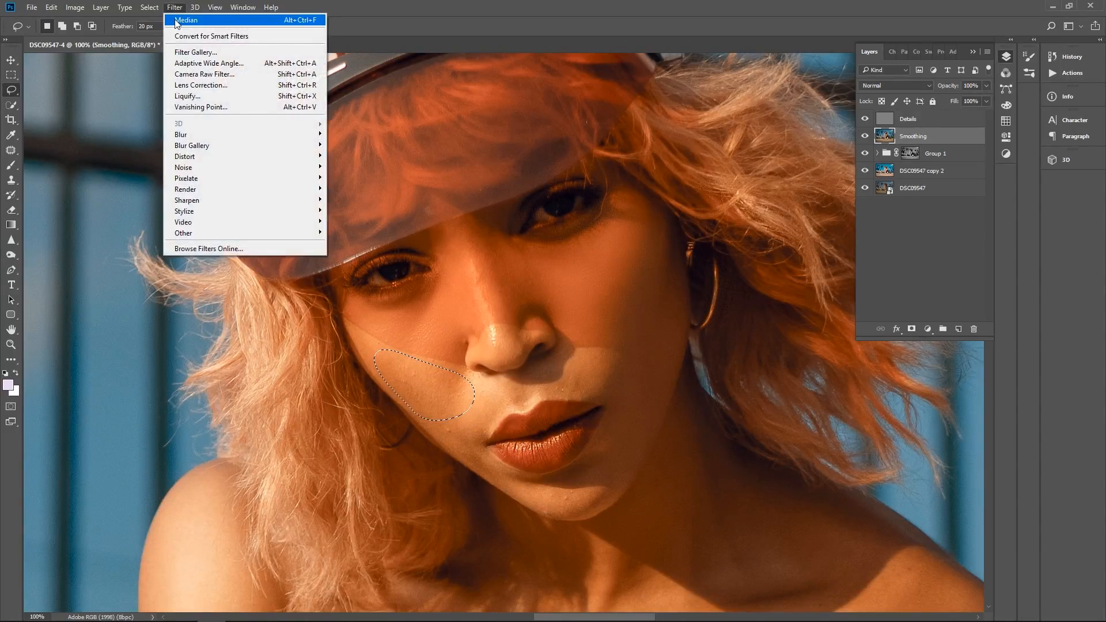
click(175, 20)
key(ctrl+alt+z)
key(ctrl+alt+z)
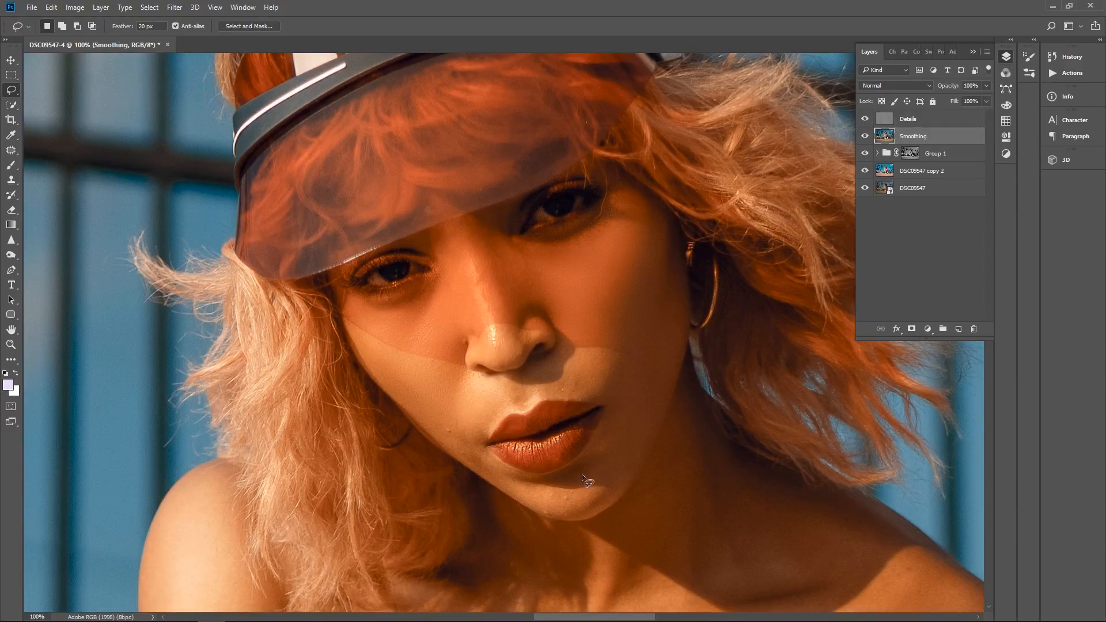
Lasso the chin below the lips and smooth it with the last Median filter
scroll(585, 471, down, 1)
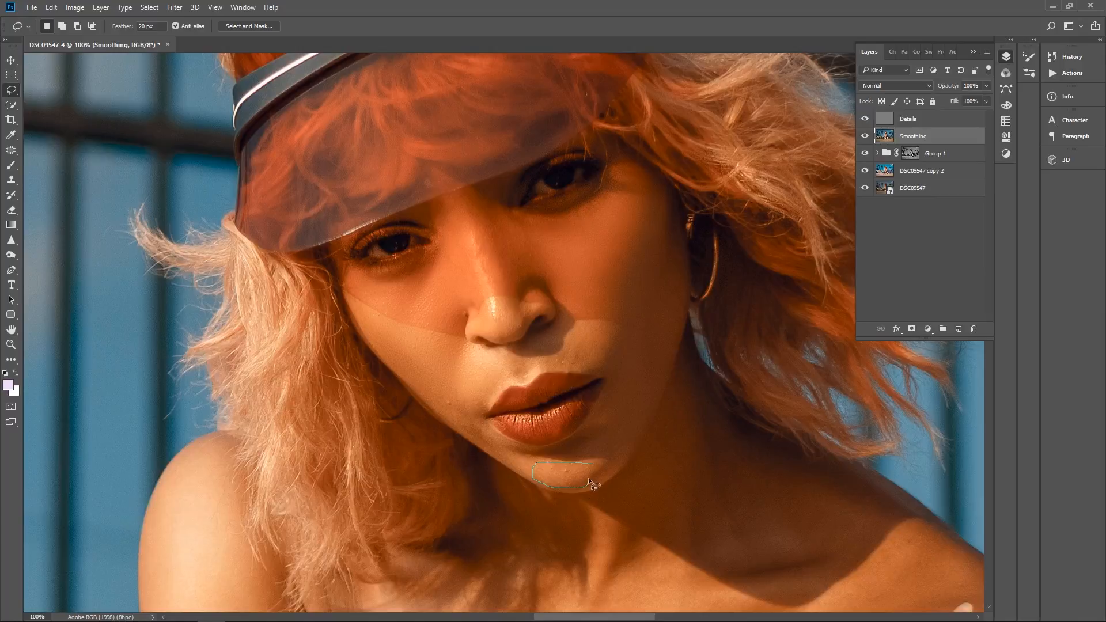
click(175, 8)
click(196, 18)
Review the smoothed face up close and within the full portrait
click(10, 345)
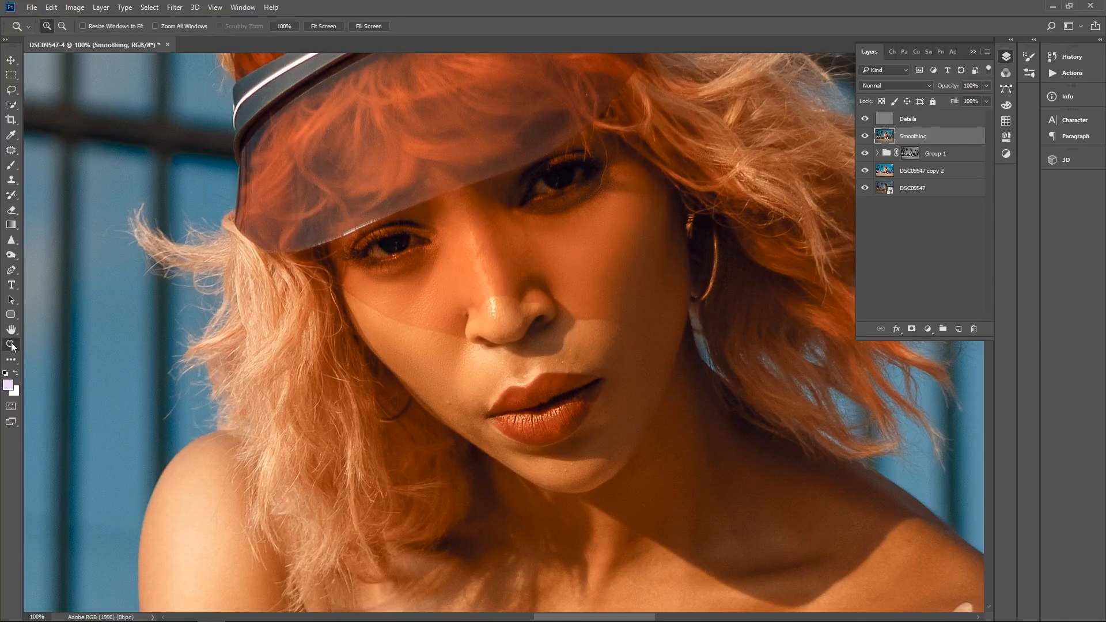
alt+click(458, 334)
click(444, 382)
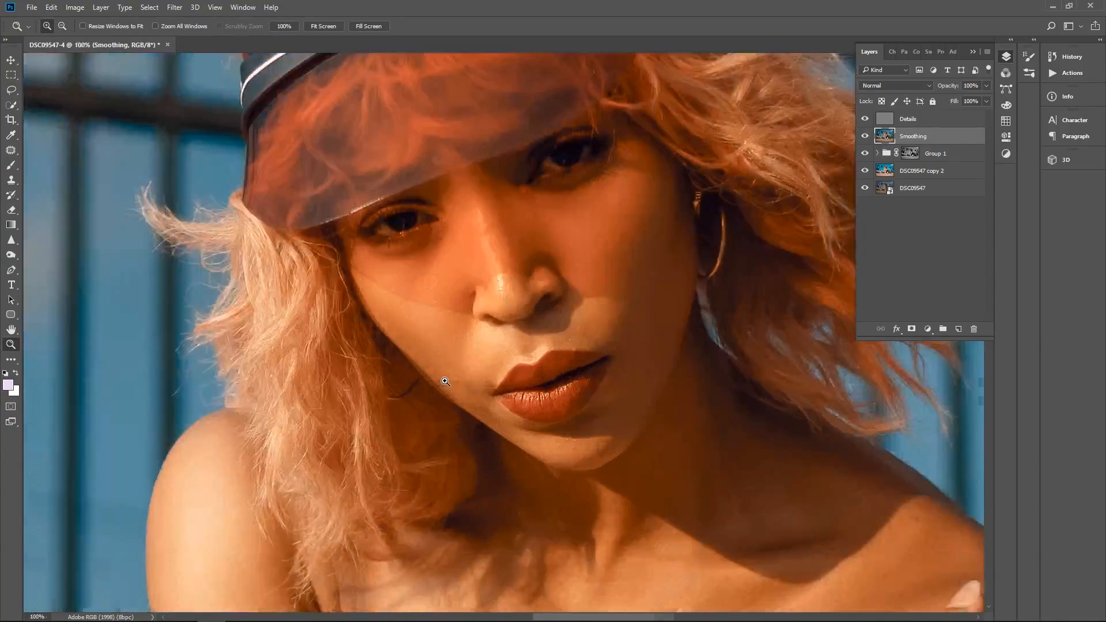
alt+click(512, 394)
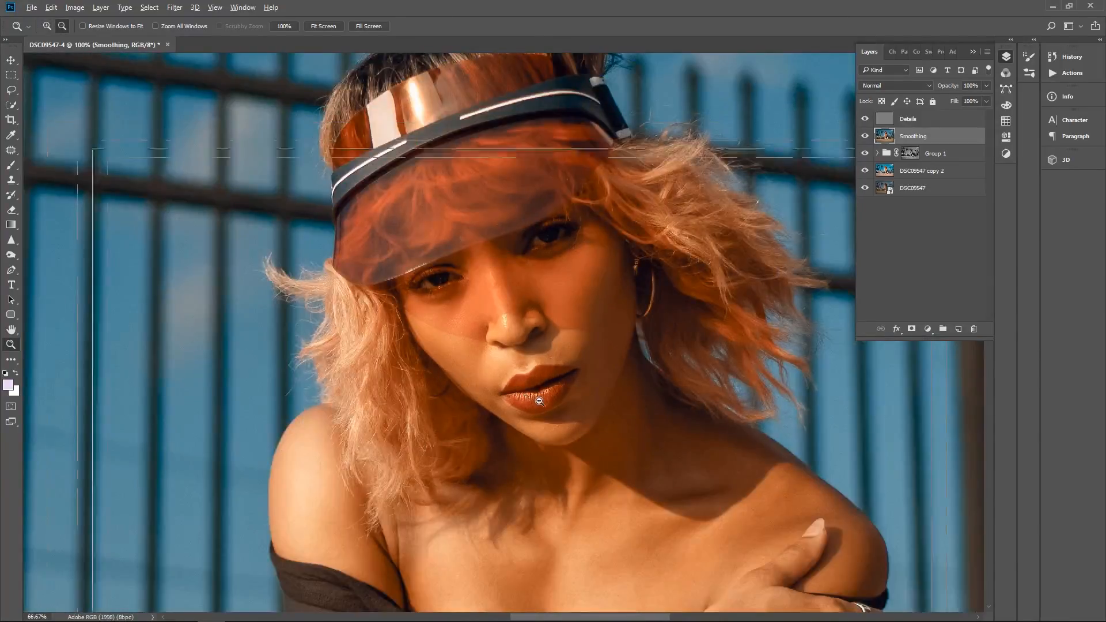
alt+click(571, 419)
alt+click(569, 418)
alt+click(569, 418)
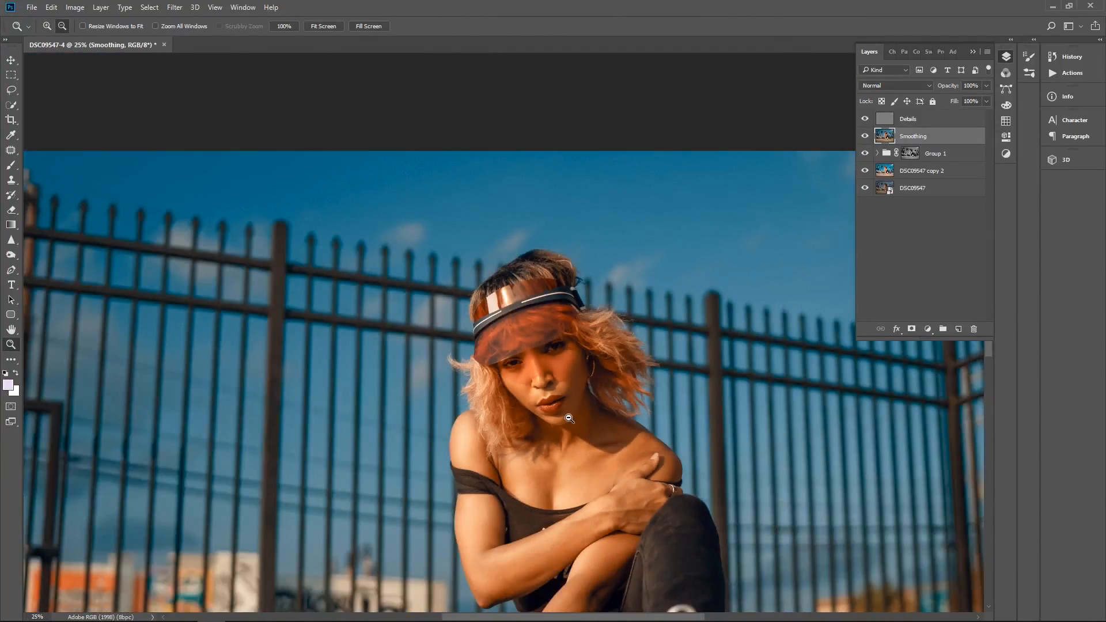
alt+click(570, 416)
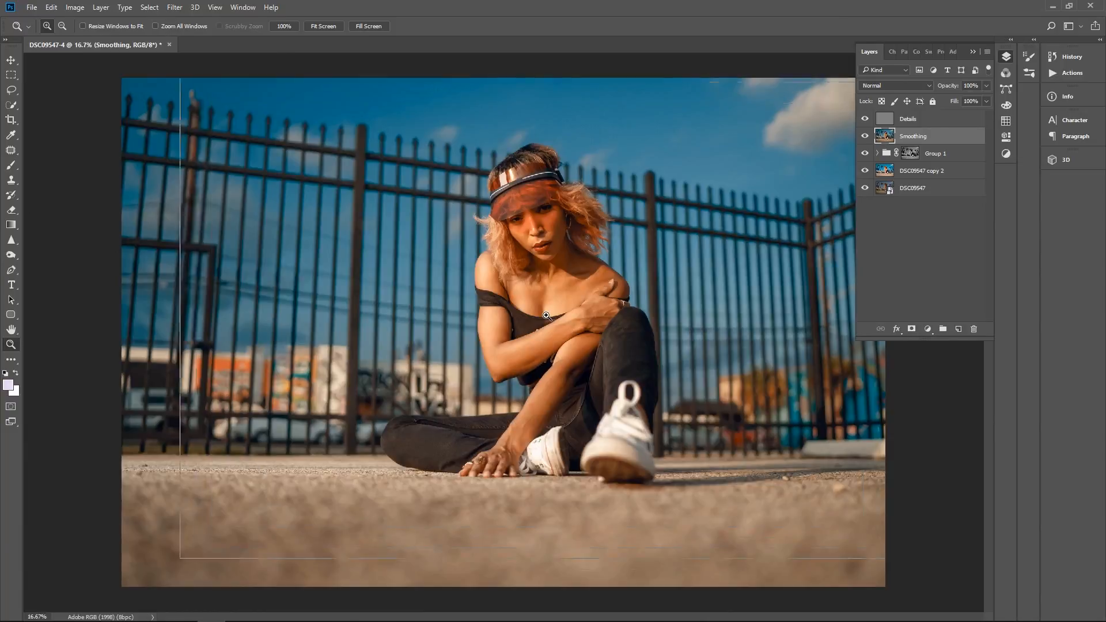
Lasso the chest area beside the shoulder strap, smooth it with the last Median filter, and deselect
click(562, 339)
click(556, 338)
click(540, 340)
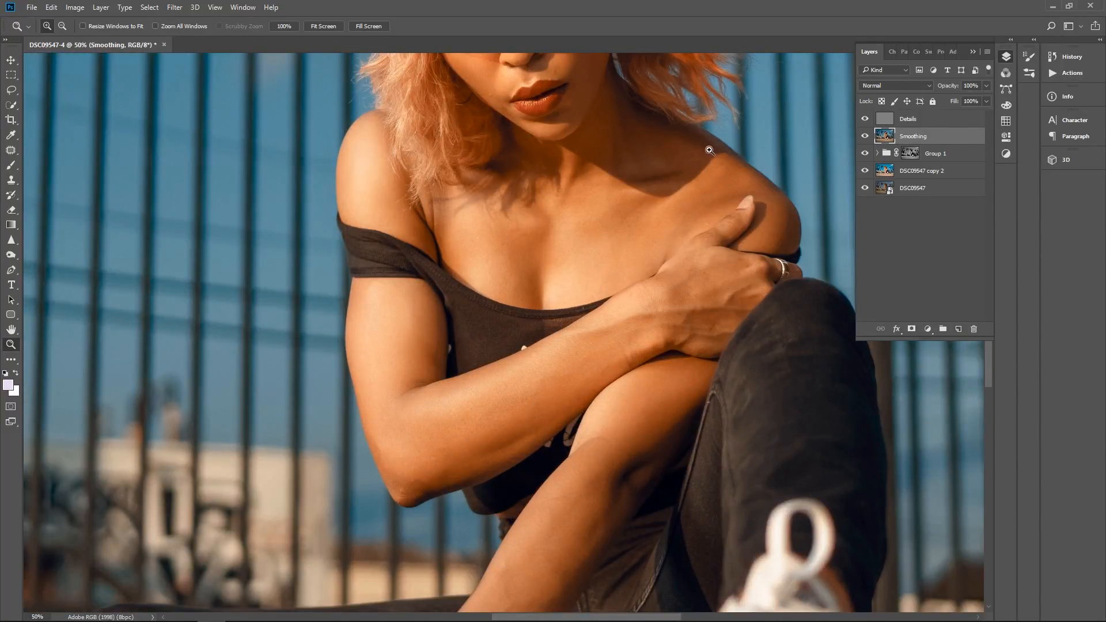
click(11, 89)
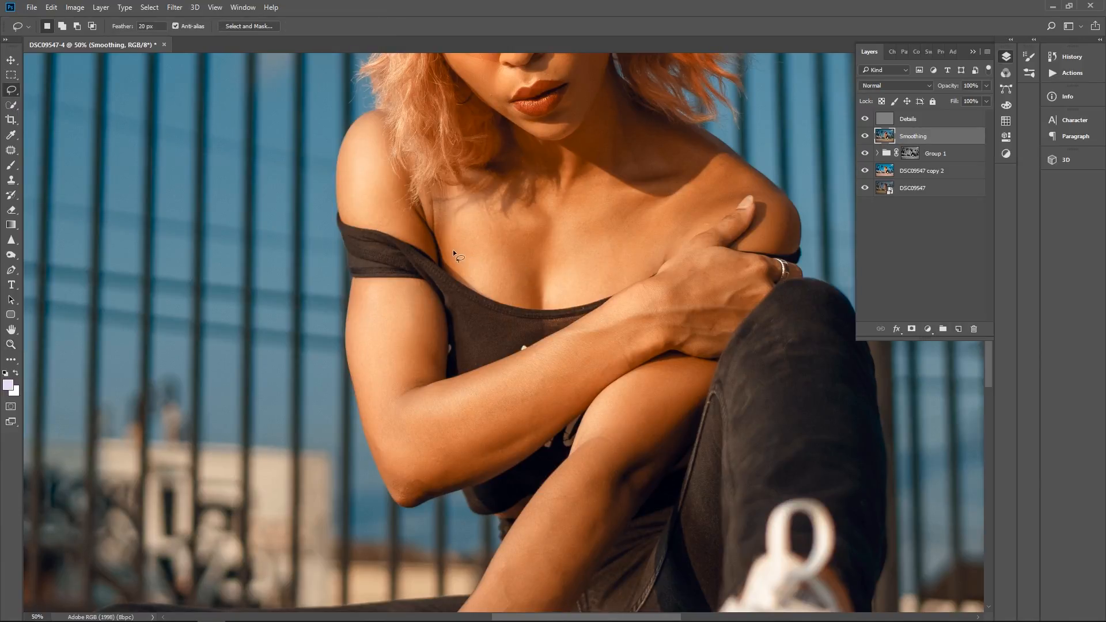
drag(473, 285, 511, 297)
drag(454, 212, 450, 250)
click(175, 8)
click(196, 17)
key(ctrl+d)
Lasso the chest area next to the raised hand, reapply the Median filter, and clear the selection
mouse_move(622, 206)
mouse_down()
mouse_move(567, 209)
mouse_move(563, 236)
mouse_up()
click(175, 7)
click(190, 18)
click(593, 219)
Review the chest smoothing against the earlier edit states, up close and within the full portrait
click(11, 345)
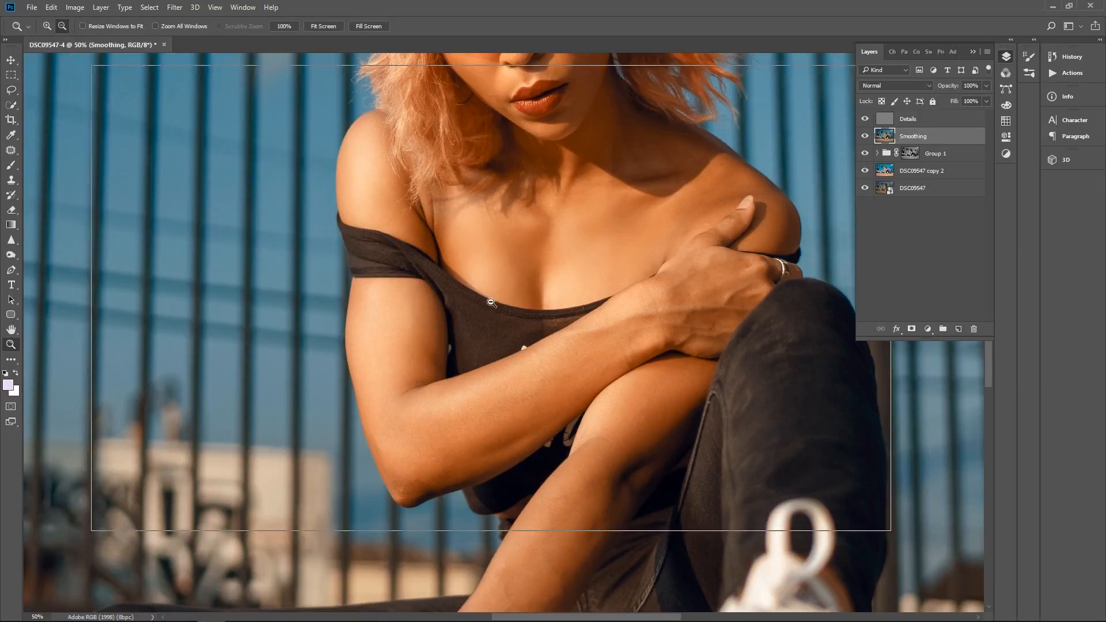
alt+click(484, 349)
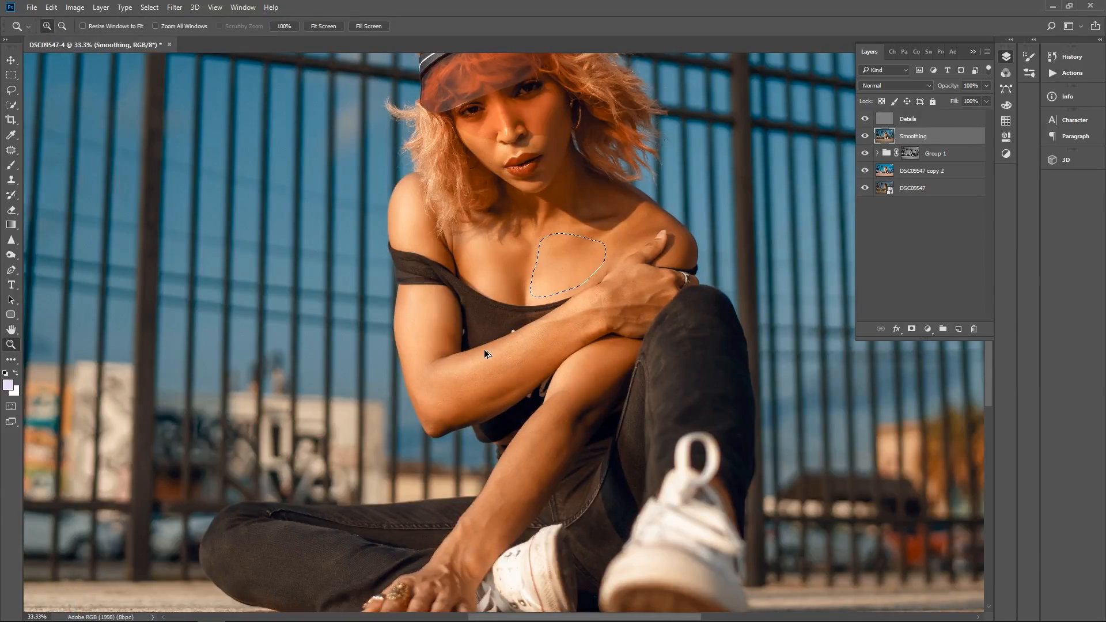
key(ctrl+shift+d)
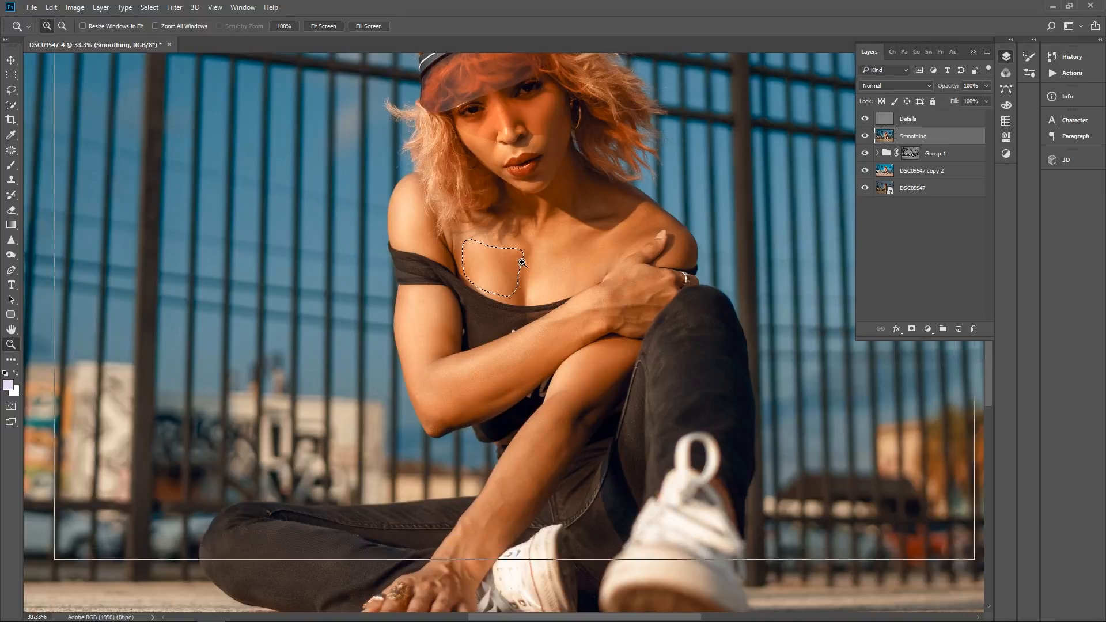
click(505, 285)
key(ctrl+d)
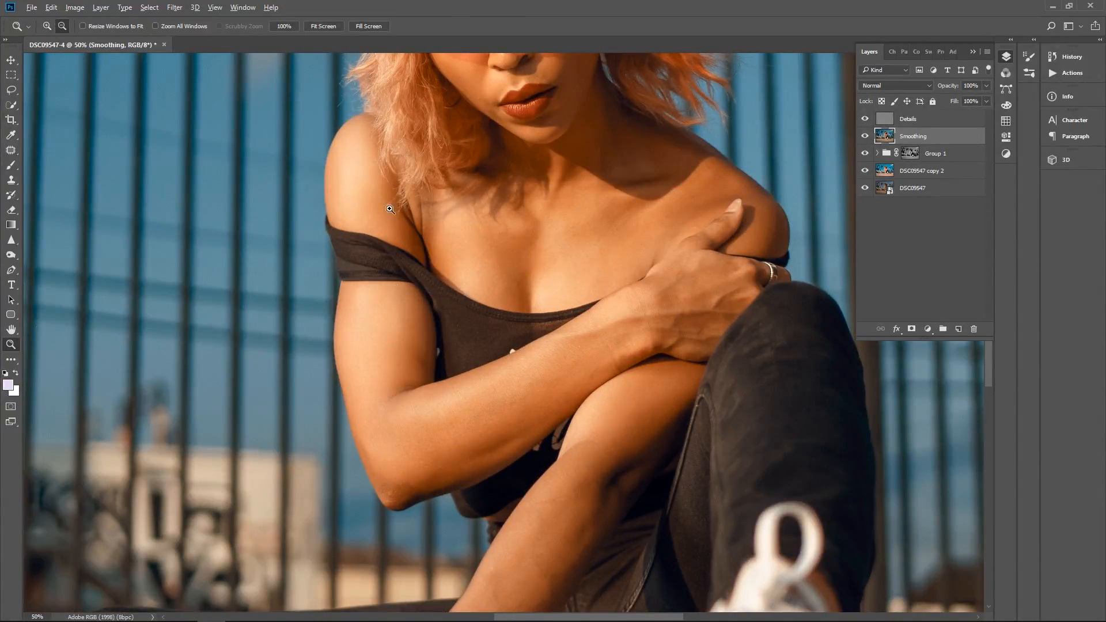
alt+click(463, 232)
alt+click(459, 233)
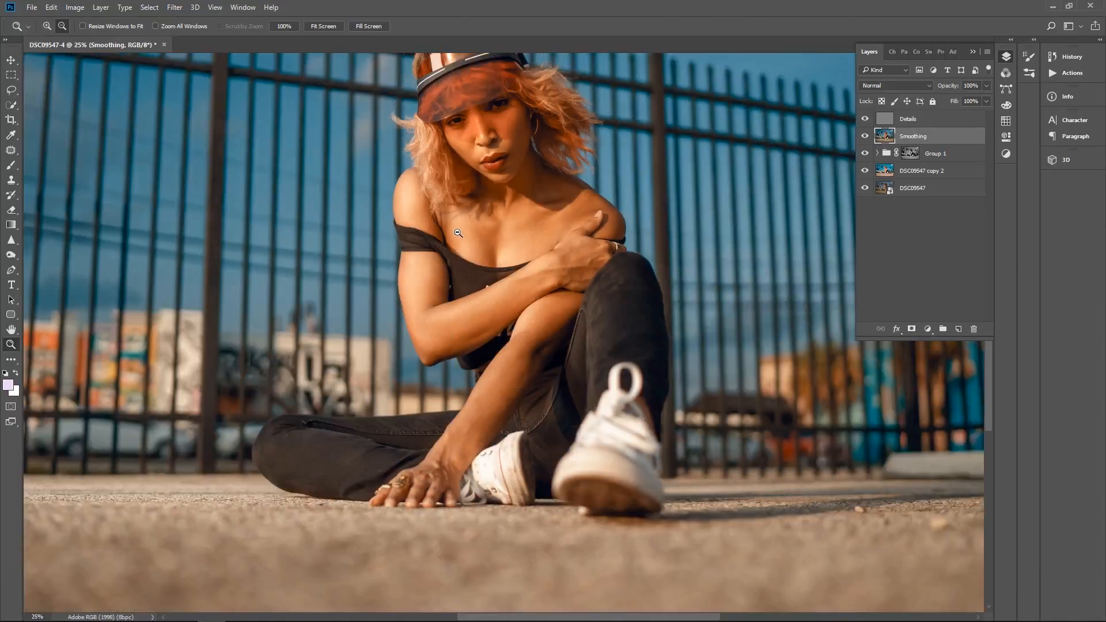
alt+click(479, 239)
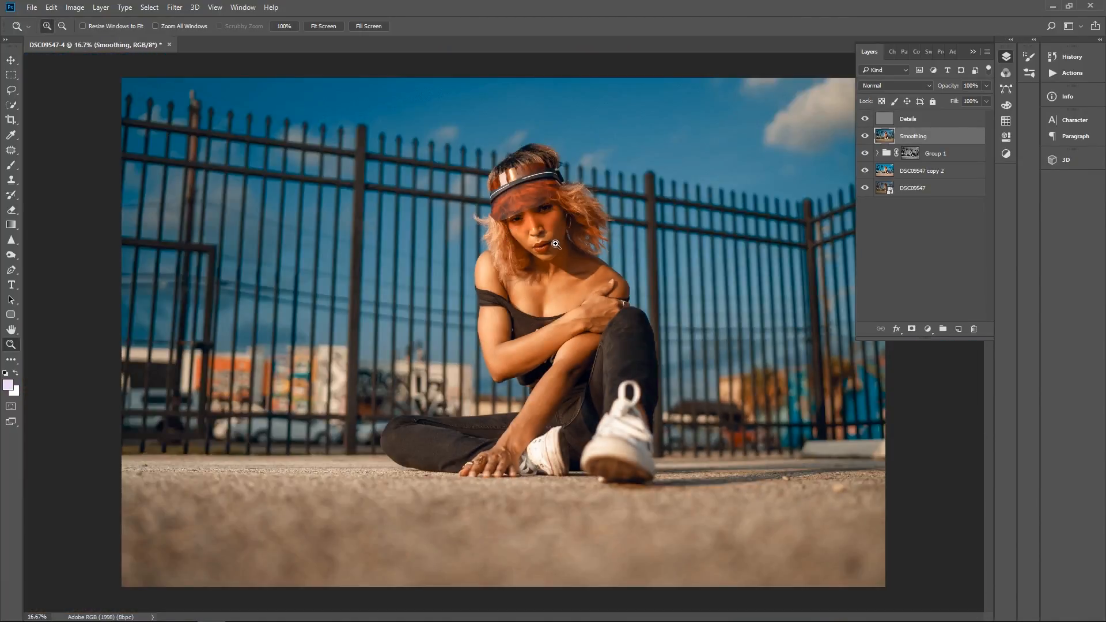
Lasso the skin beside the upper lip below the nose, smooth it with the last filter, and deselect
click(528, 343)
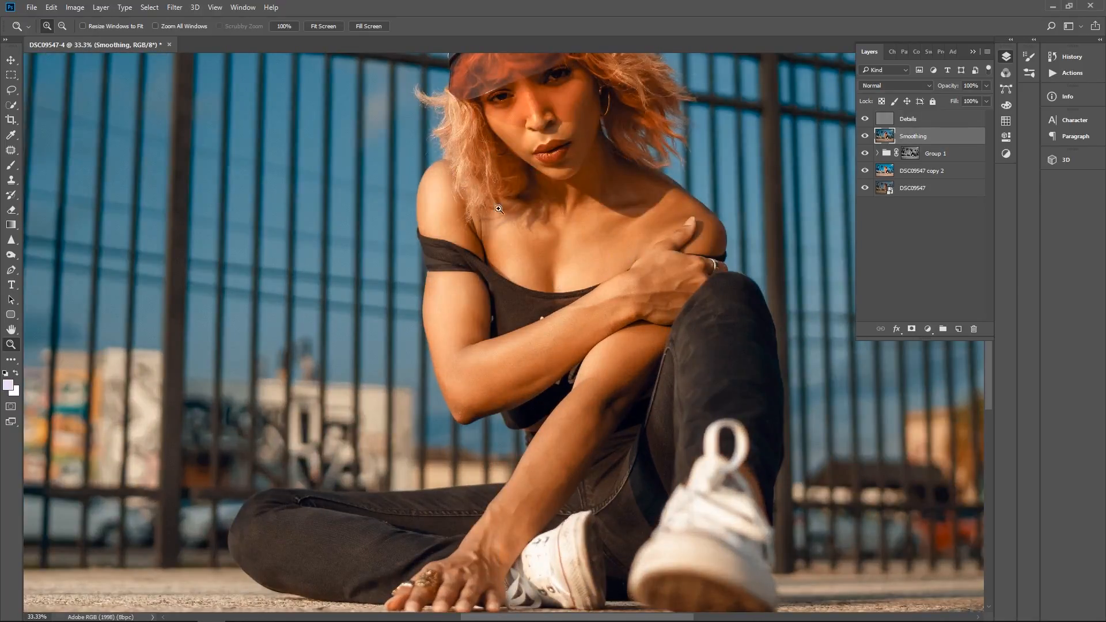
click(566, 151)
drag(593, 92, 588, 281)
click(591, 281)
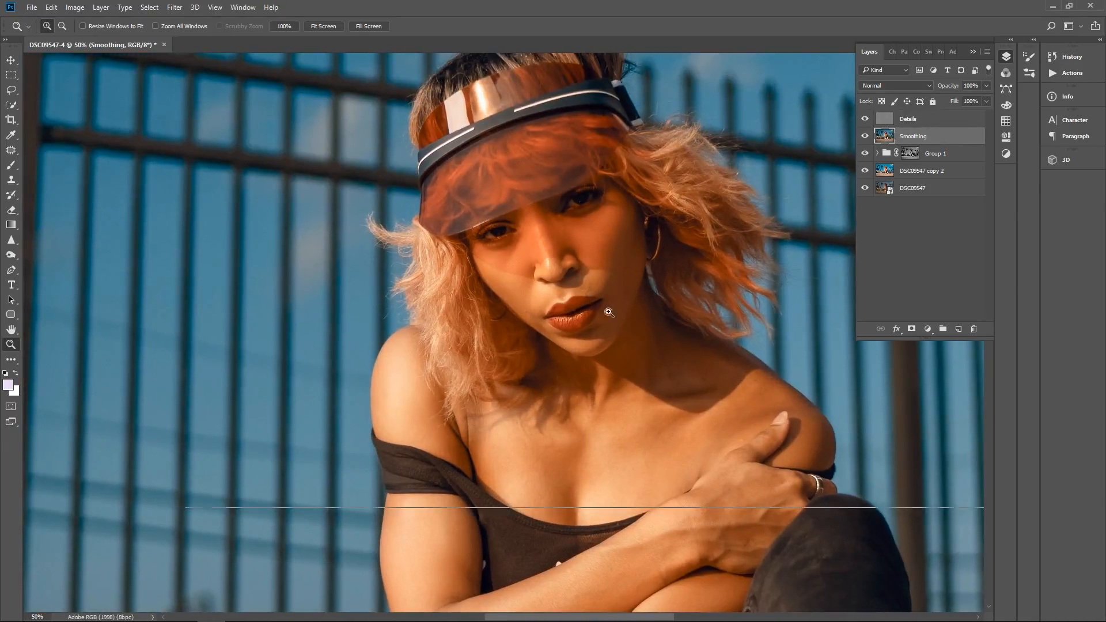
click(612, 321)
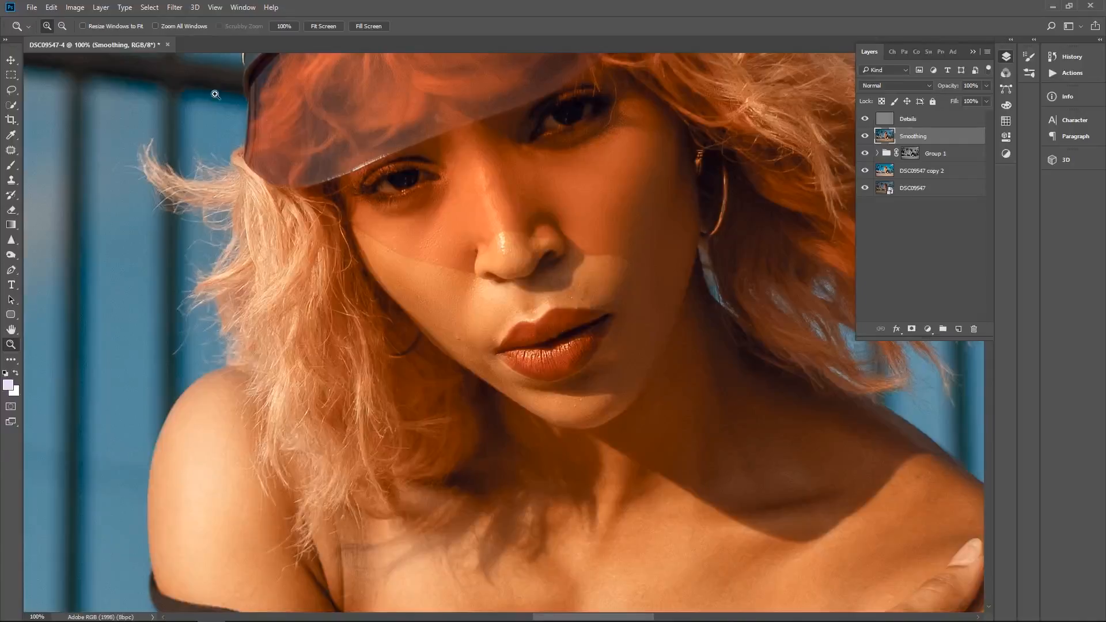
click(16, 91)
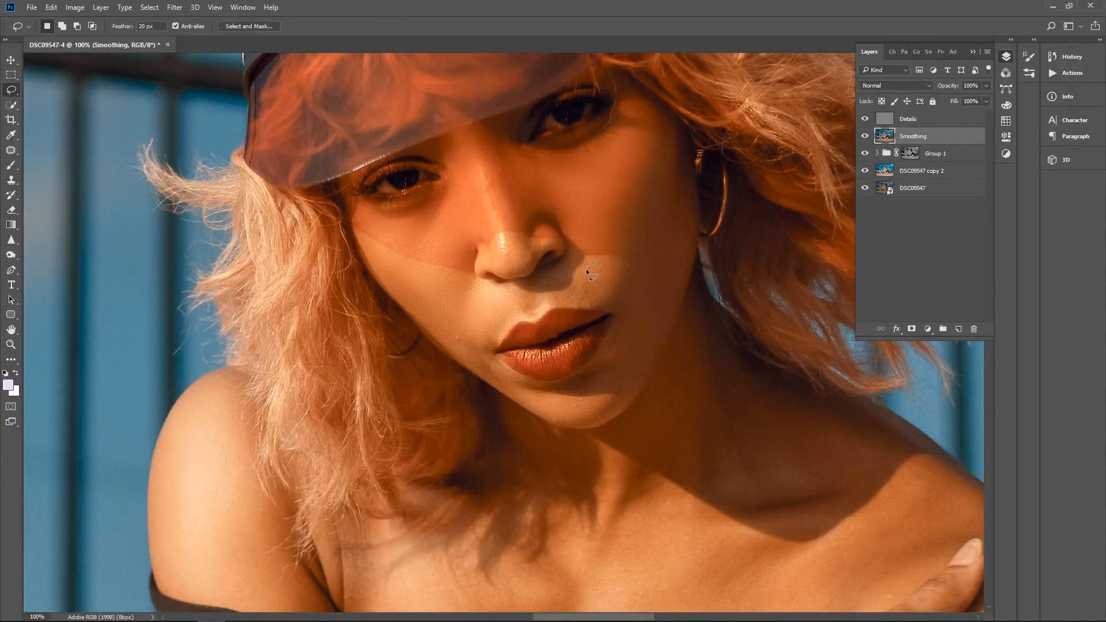
drag(574, 299, 636, 311)
drag(637, 269, 597, 263)
click(175, 7)
click(178, 20)
key(ctrl+d)
Duplicate all layers from Details down to DSC09547, merge the copies into one top layer, and compare it hidden and shown
click(926, 123)
shift+click(922, 189)
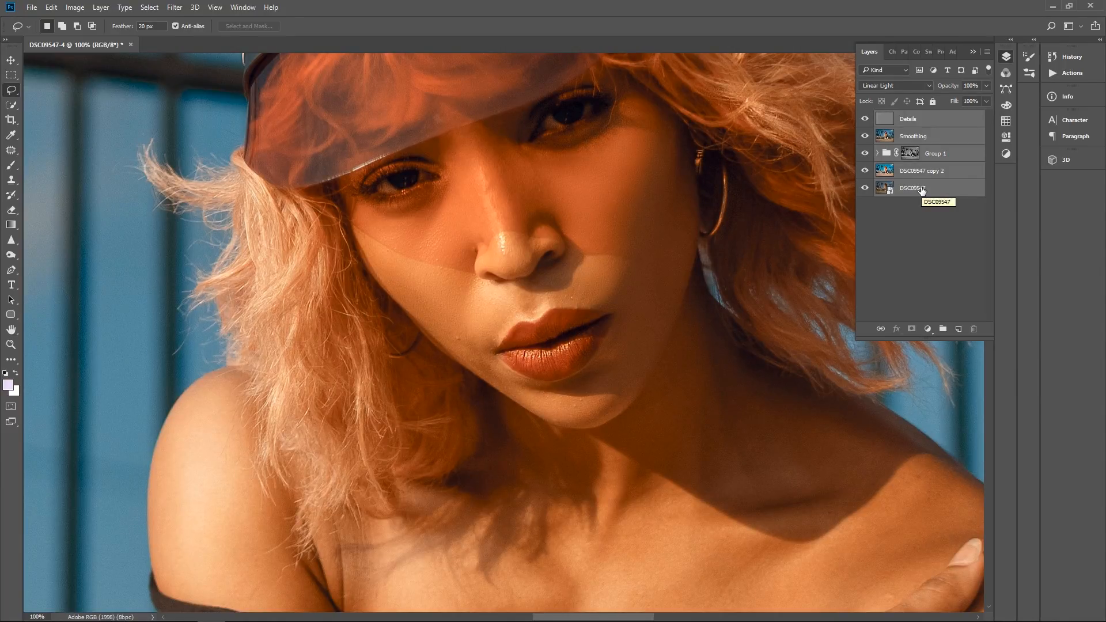
key(ctrl+j)
key(ctrl+e)
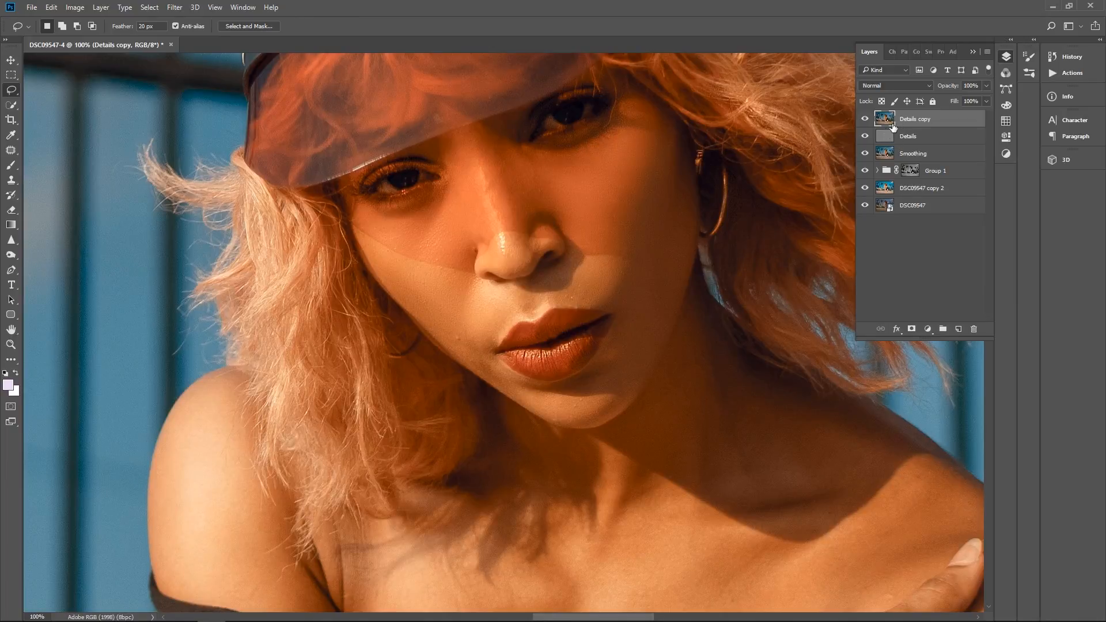
click(864, 119)
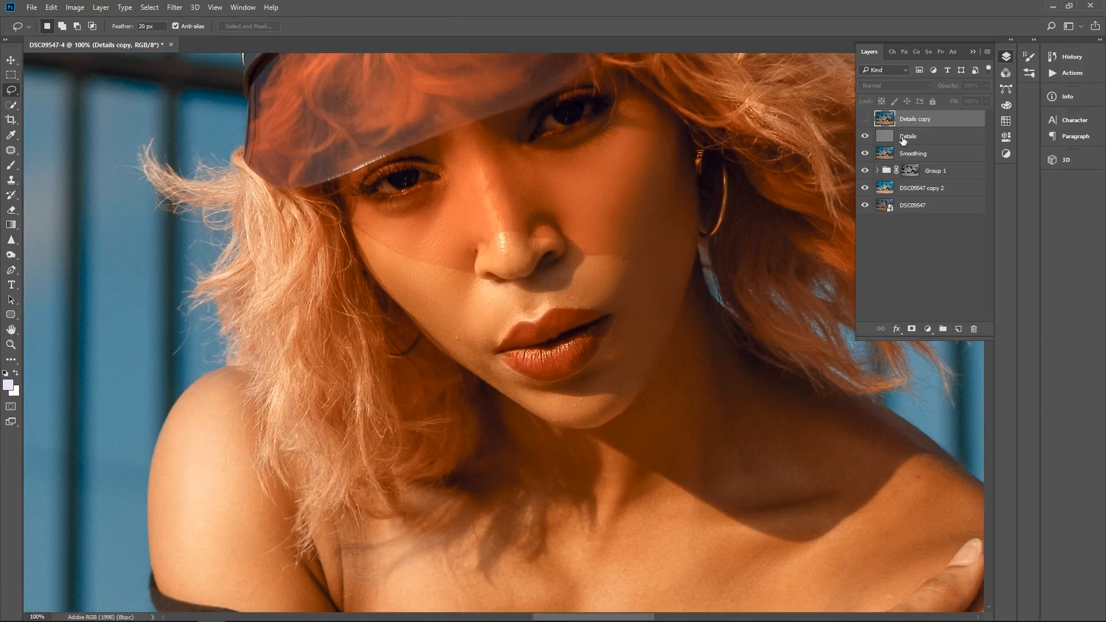
click(864, 120)
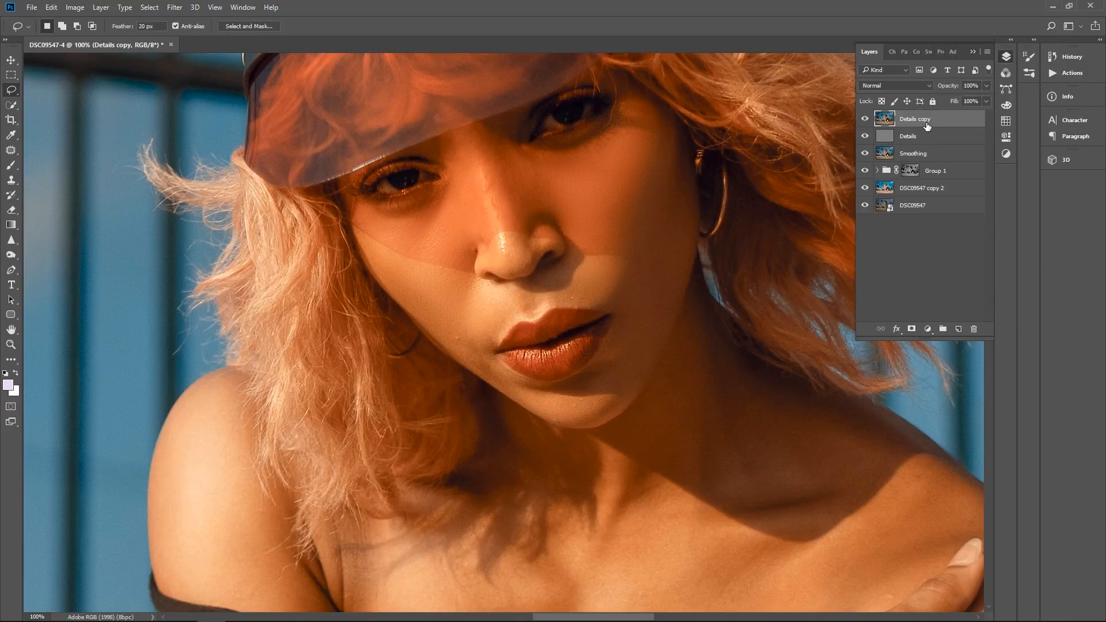
click(864, 119)
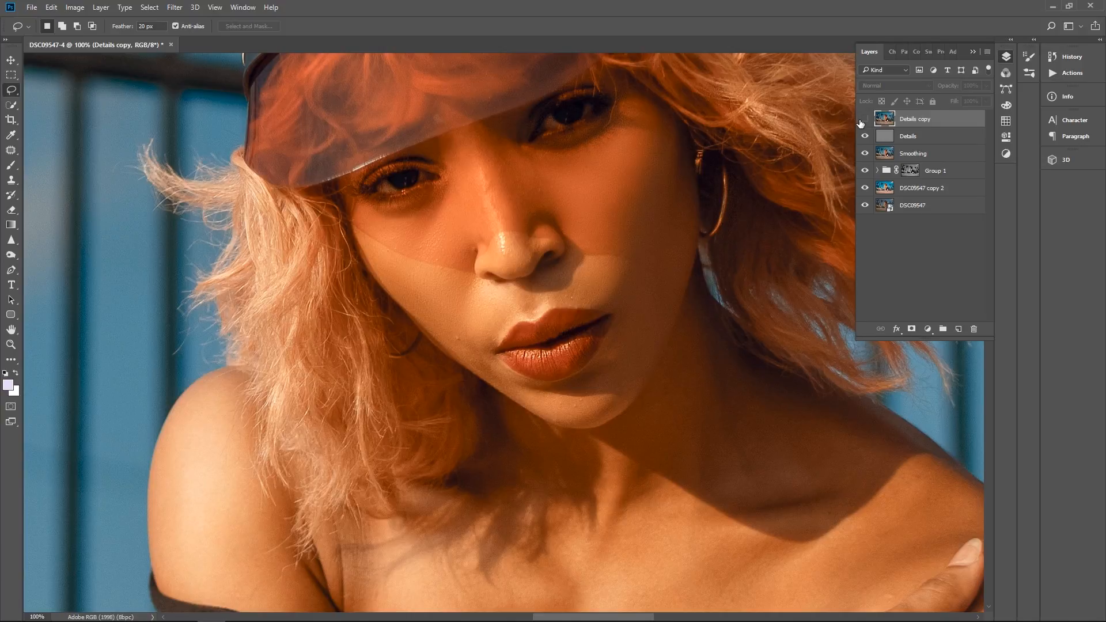
click(865, 119)
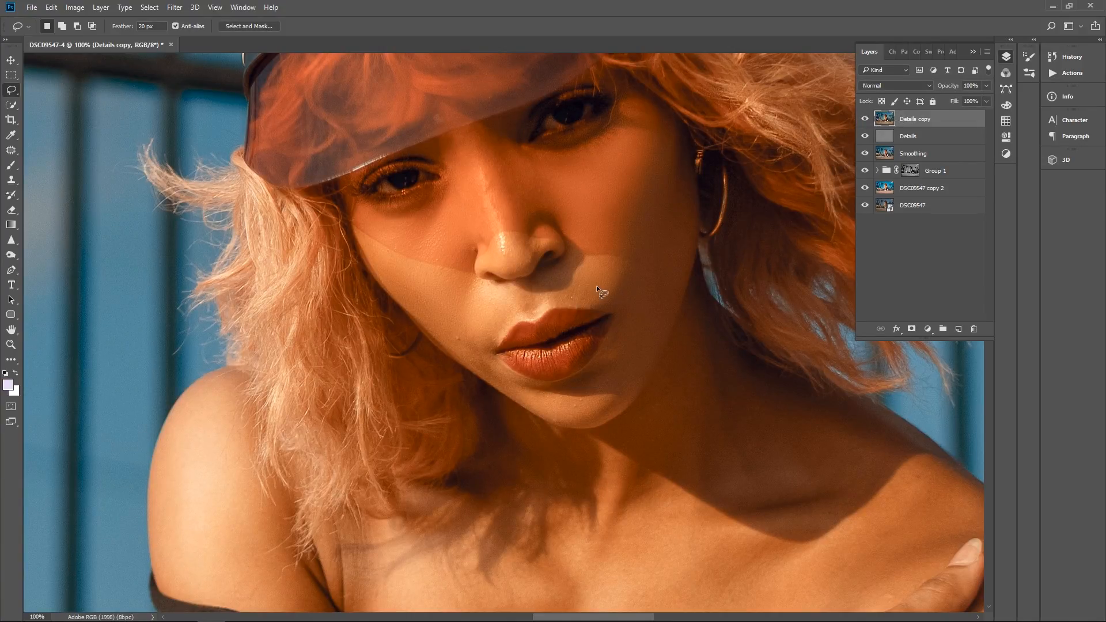
Patch the small blemishes on the cheek, above the upper lip and on the chin with clean nearby skin
click(11, 150)
mouse_move(457, 345)
mouse_down()
mouse_move(469, 350)
mouse_move(451, 308)
mouse_up()
click(481, 323)
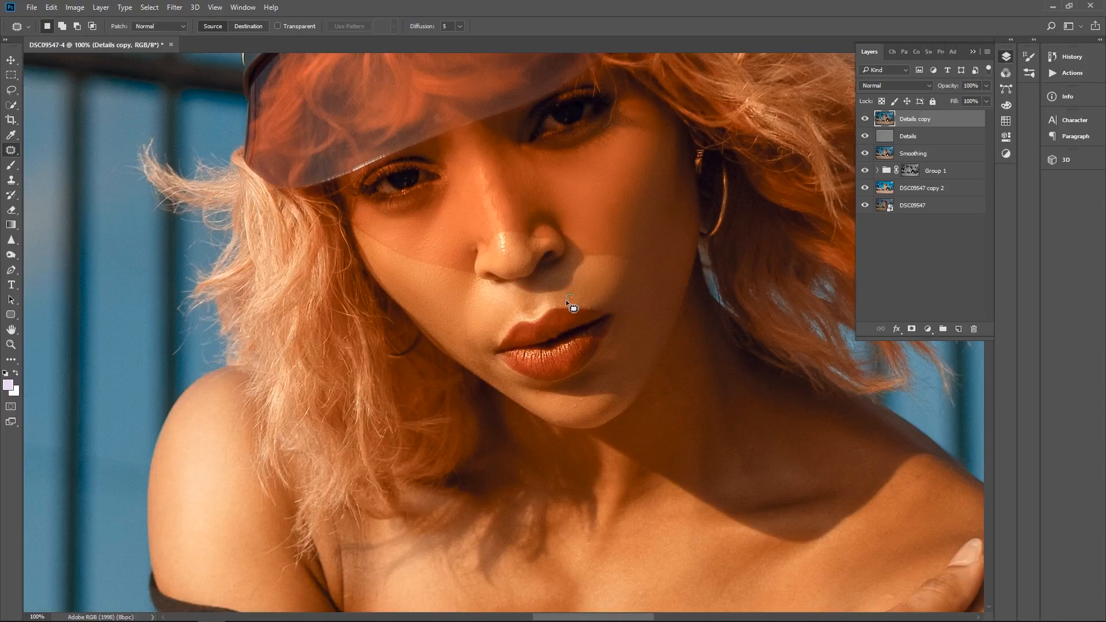
drag(573, 296, 574, 301)
click(597, 302)
drag(581, 406, 577, 408)
click(595, 410)
Review the patched skin within the full portrait
click(10, 344)
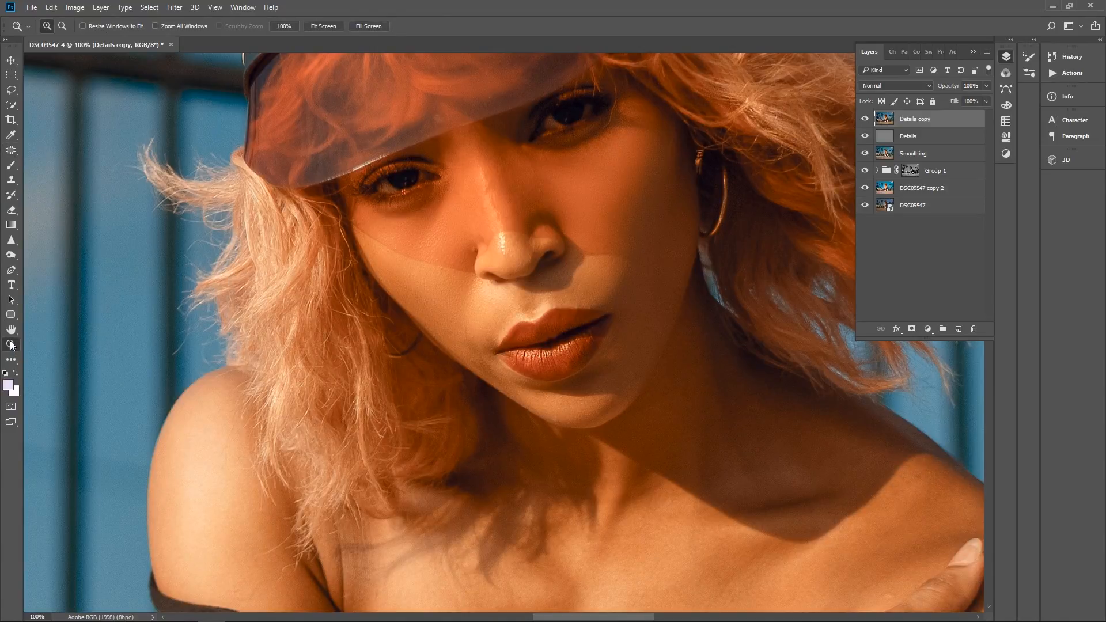
alt+click(432, 325)
alt+click(432, 326)
alt+click(432, 325)
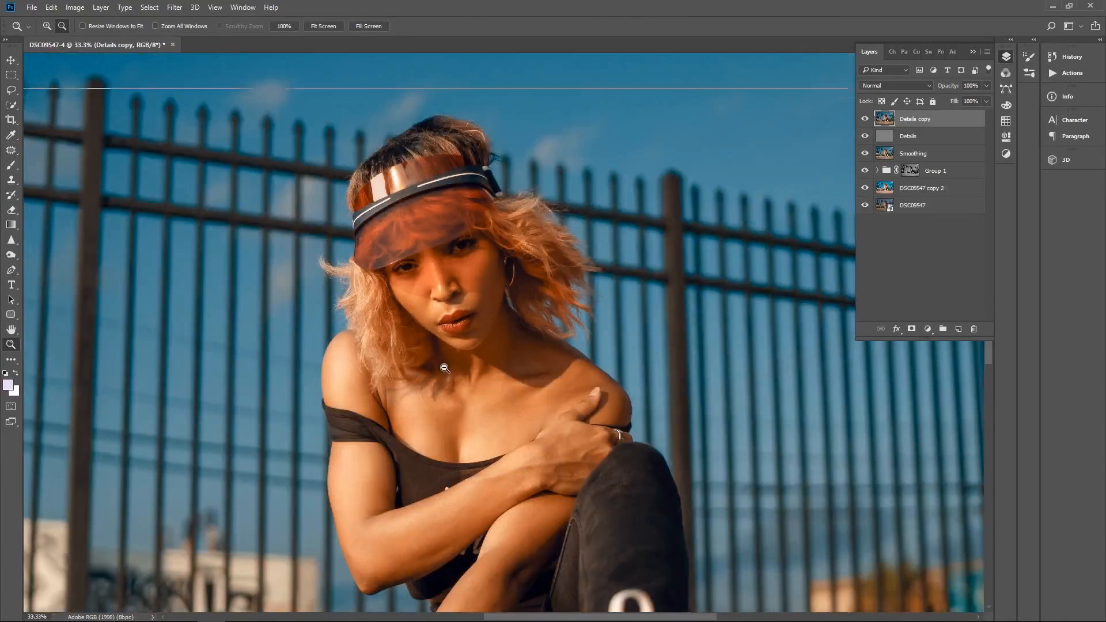
alt+click(433, 325)
alt+click(411, 381)
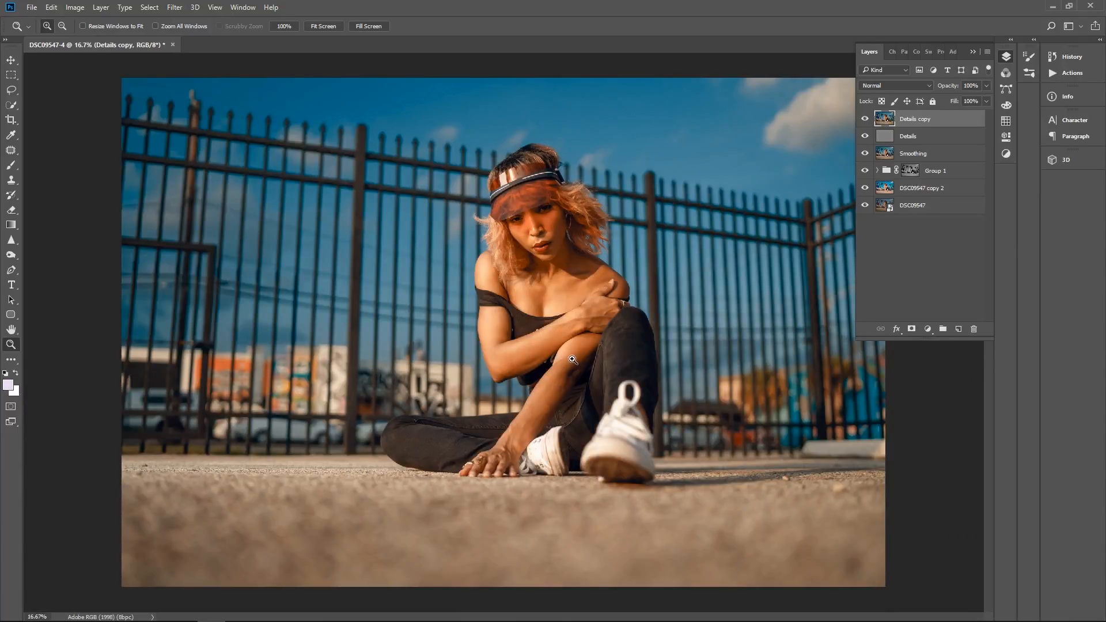
click(548, 294)
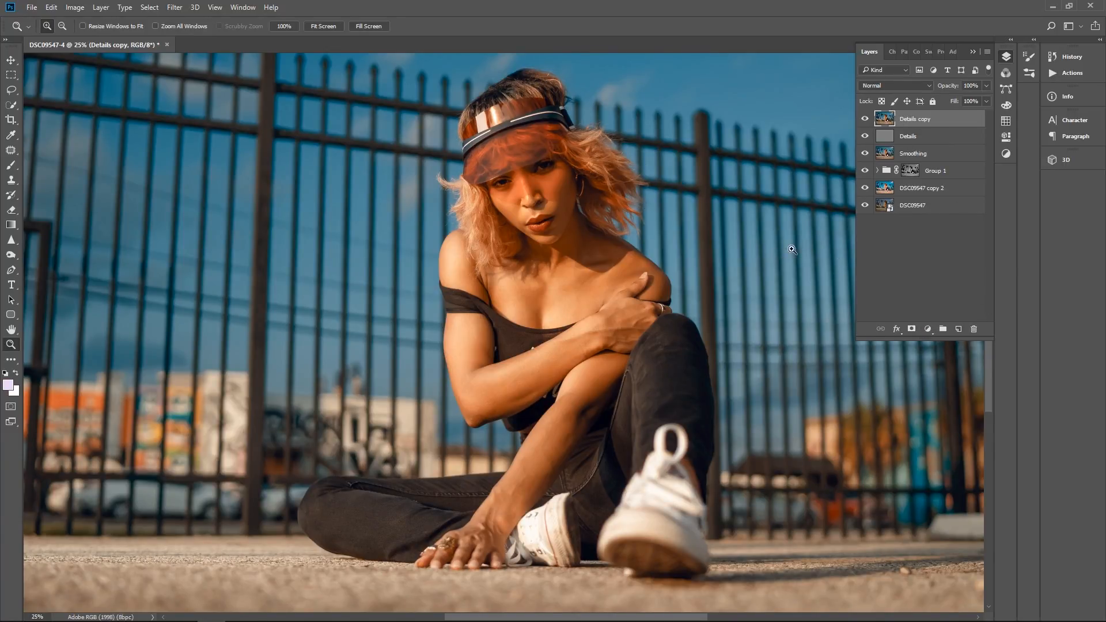
Add a Gradient Map adjustment layer above the merged copy and apply the Sepia Antique gradient preset
click(929, 329)
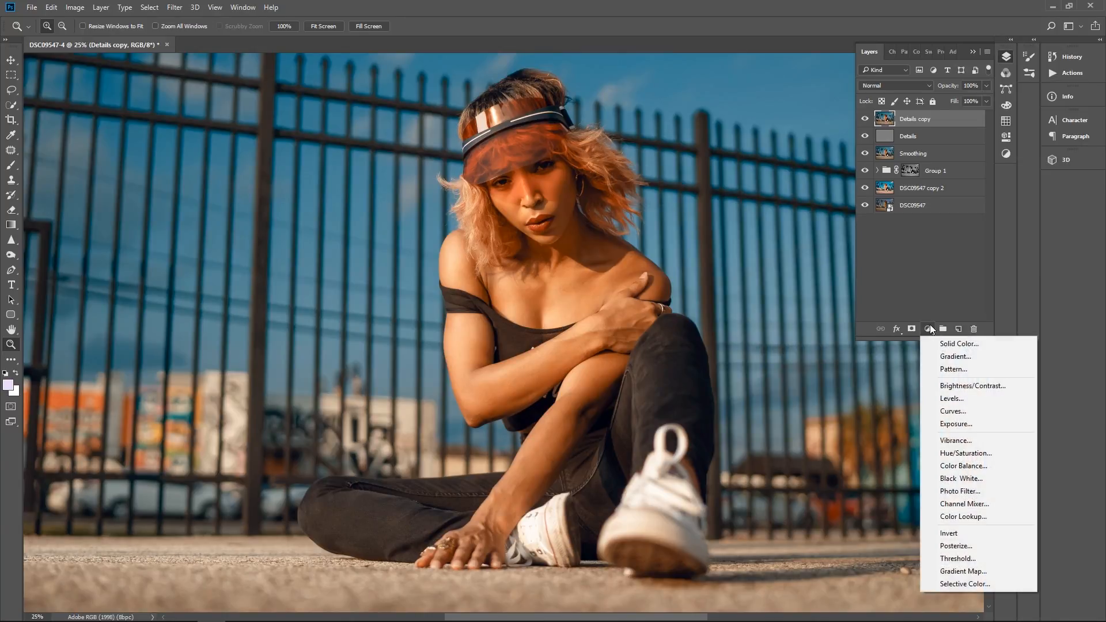
click(965, 574)
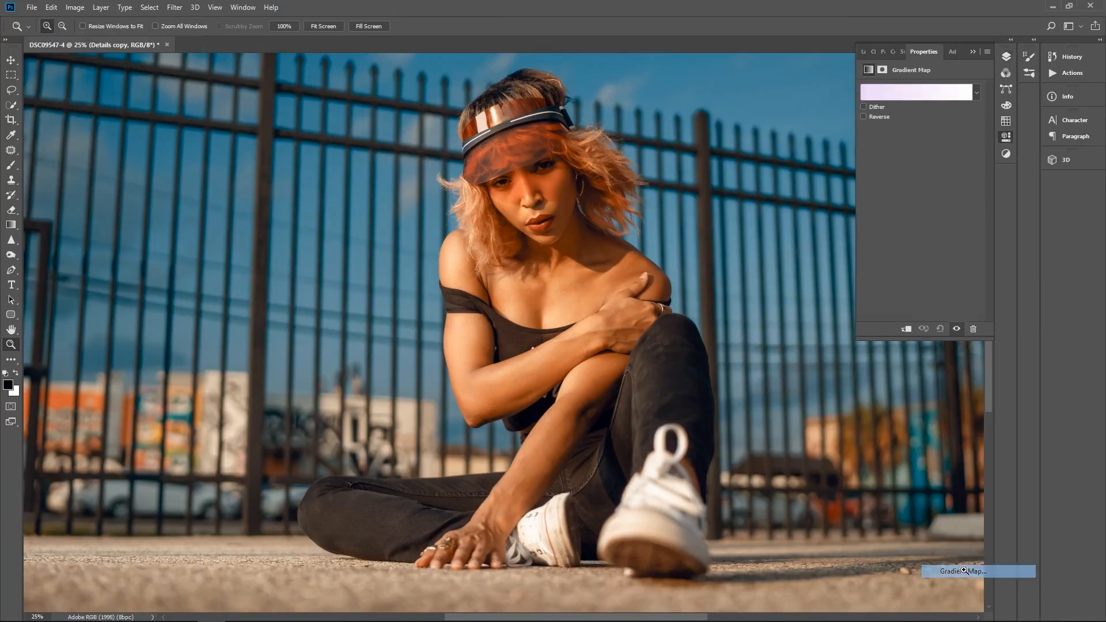
key(i)
click(916, 93)
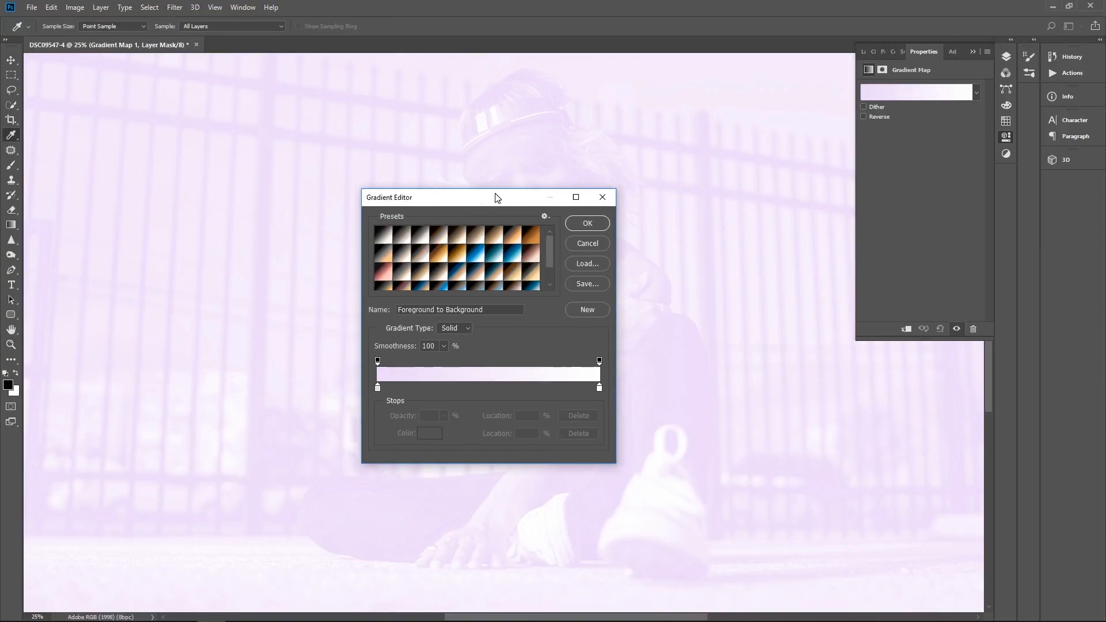
click(529, 241)
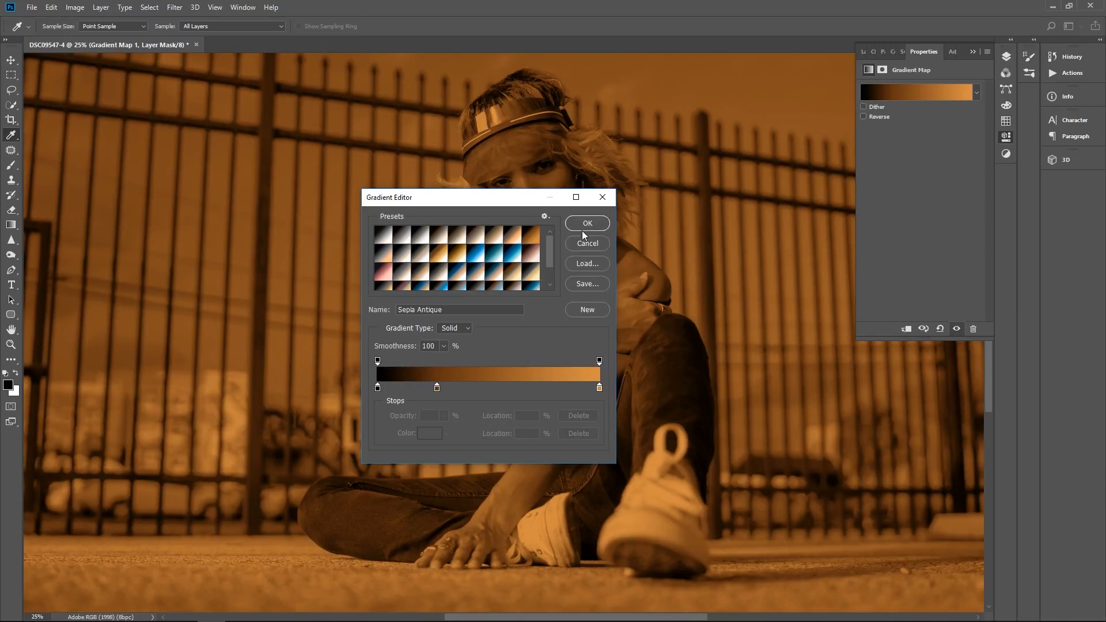
Reset the gradient presets to the defaults and replace them with the Photographic Toning set
click(545, 217)
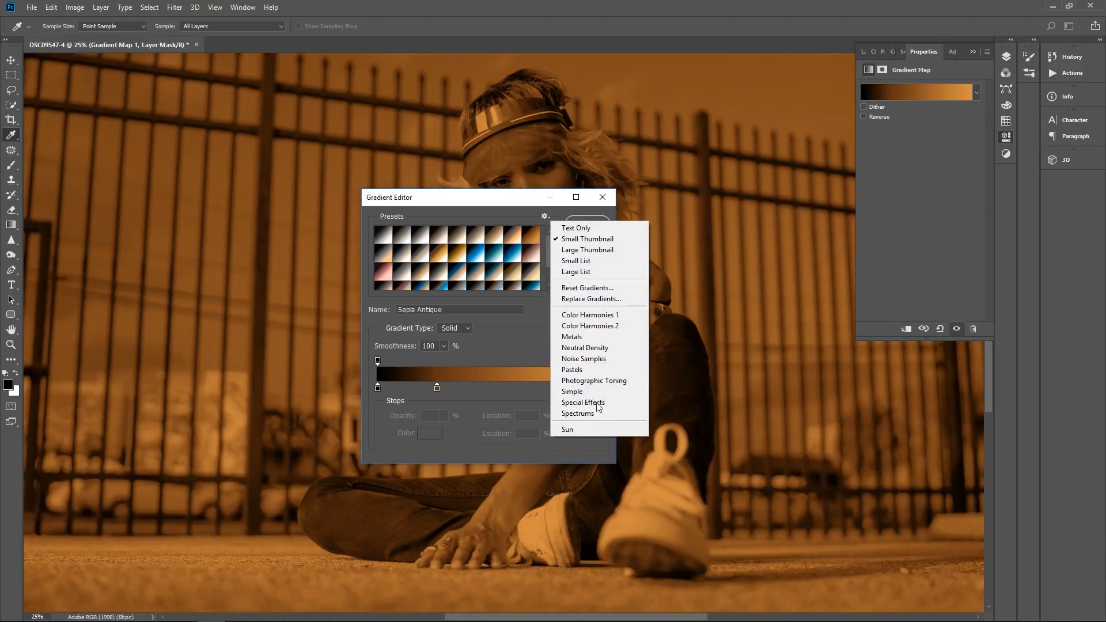
click(590, 291)
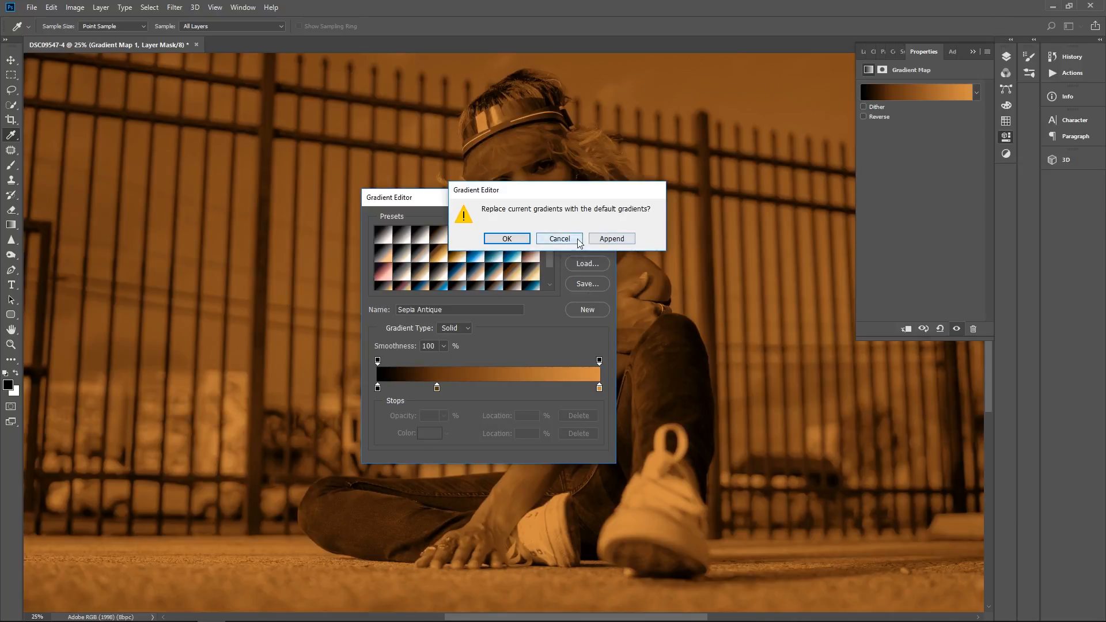
click(508, 238)
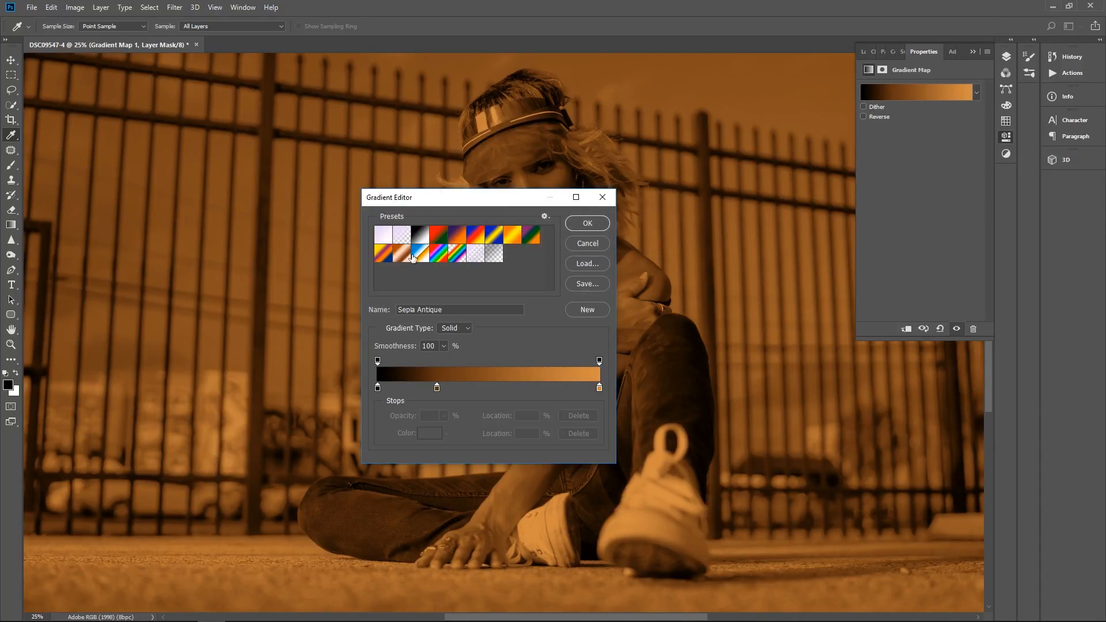
click(546, 217)
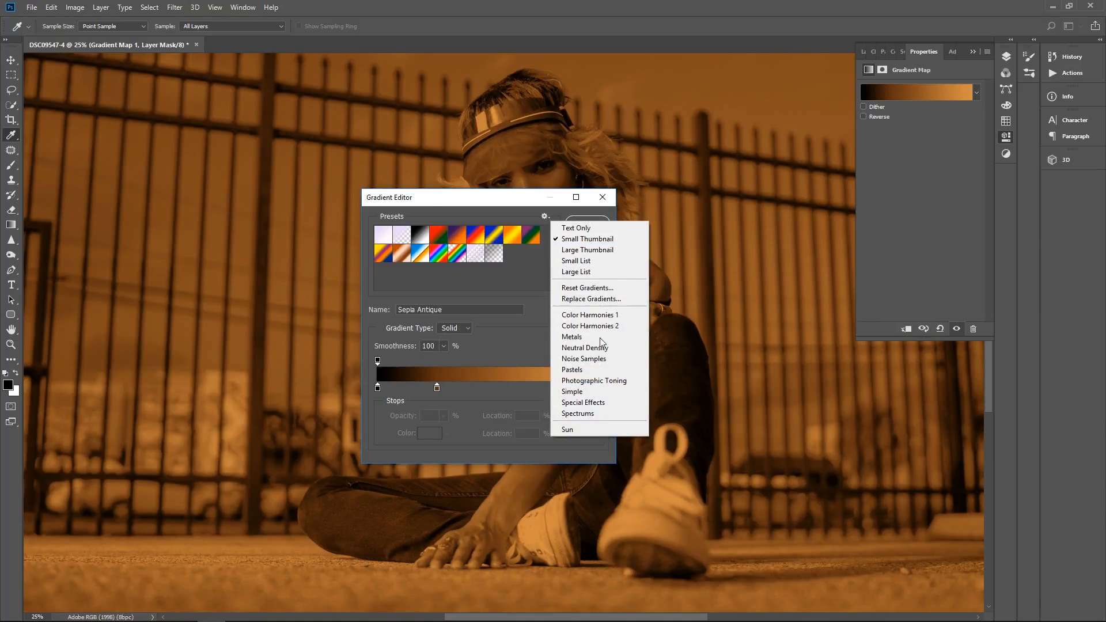
click(596, 380)
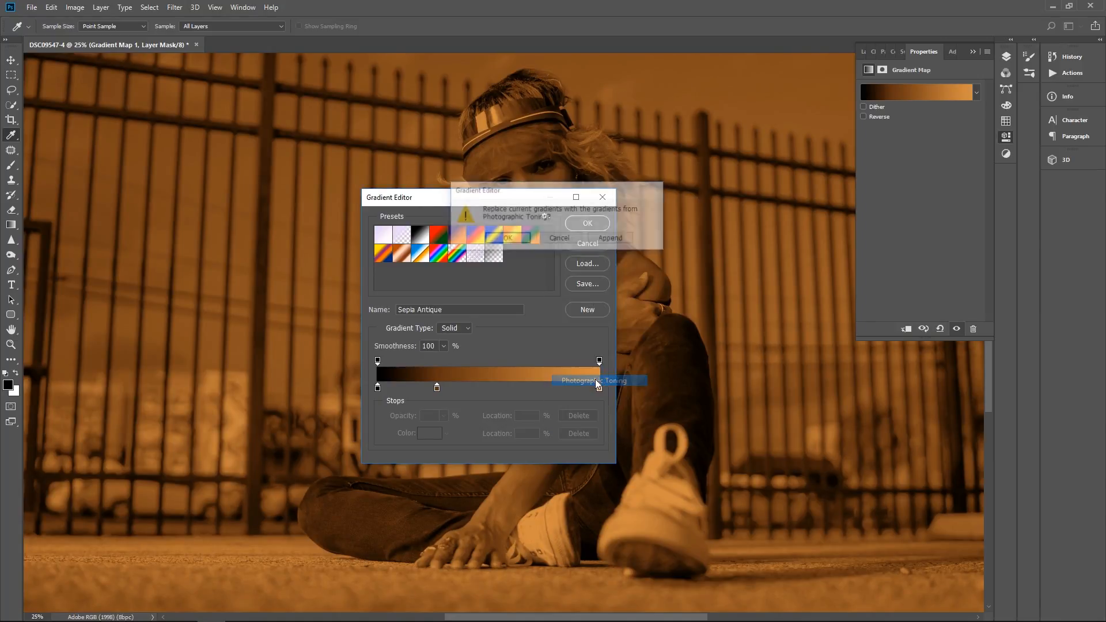
click(507, 239)
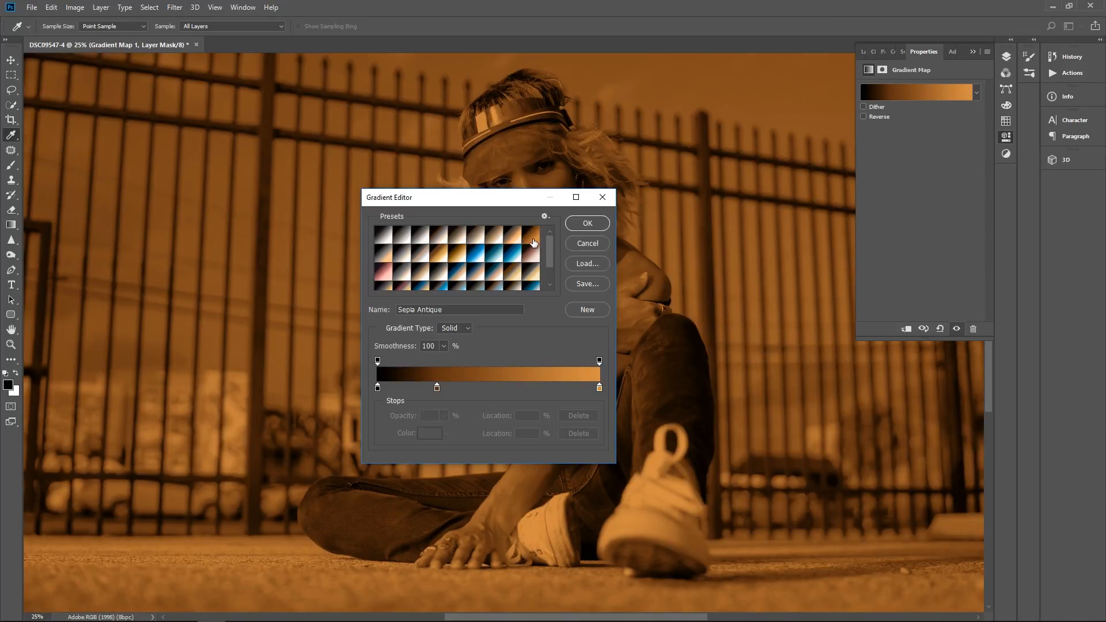
Try the Blue 1, Copper 2 and Sepia-Blue 2 gradient presets on the Gradient Map
click(478, 254)
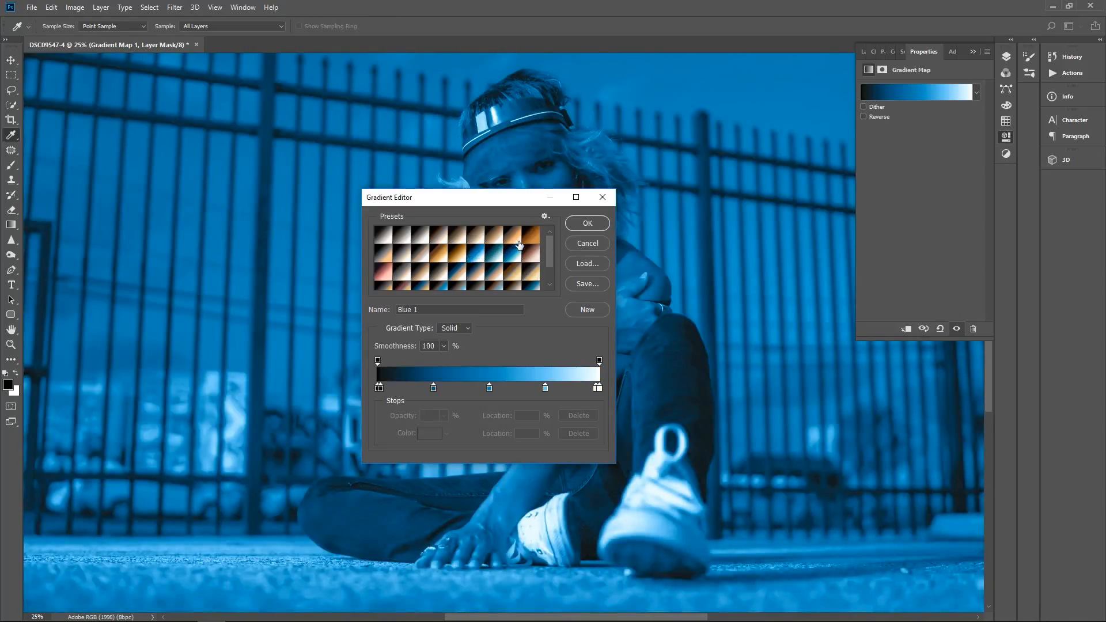
click(530, 236)
click(475, 258)
click(532, 237)
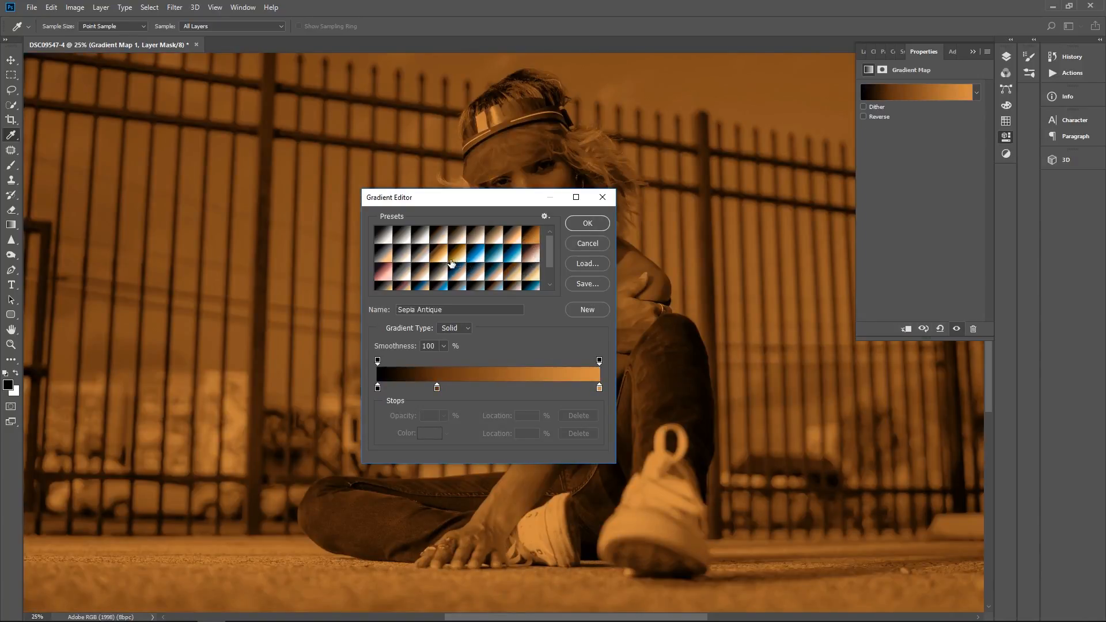
scroll(452, 264, down, 2)
click(382, 251)
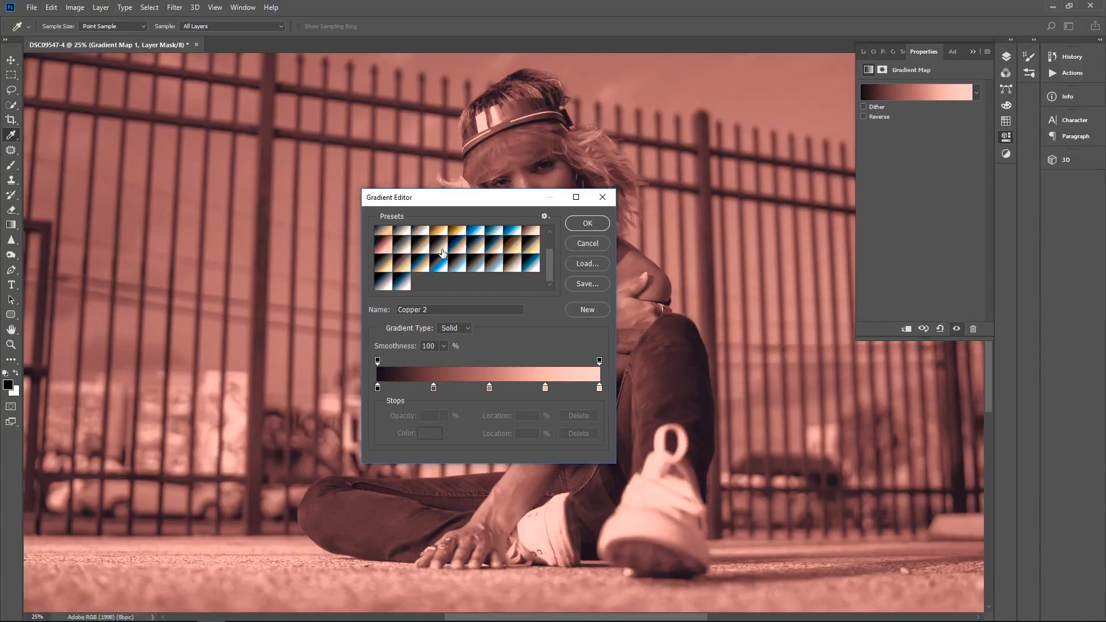
scroll(443, 252, up, 1)
click(493, 271)
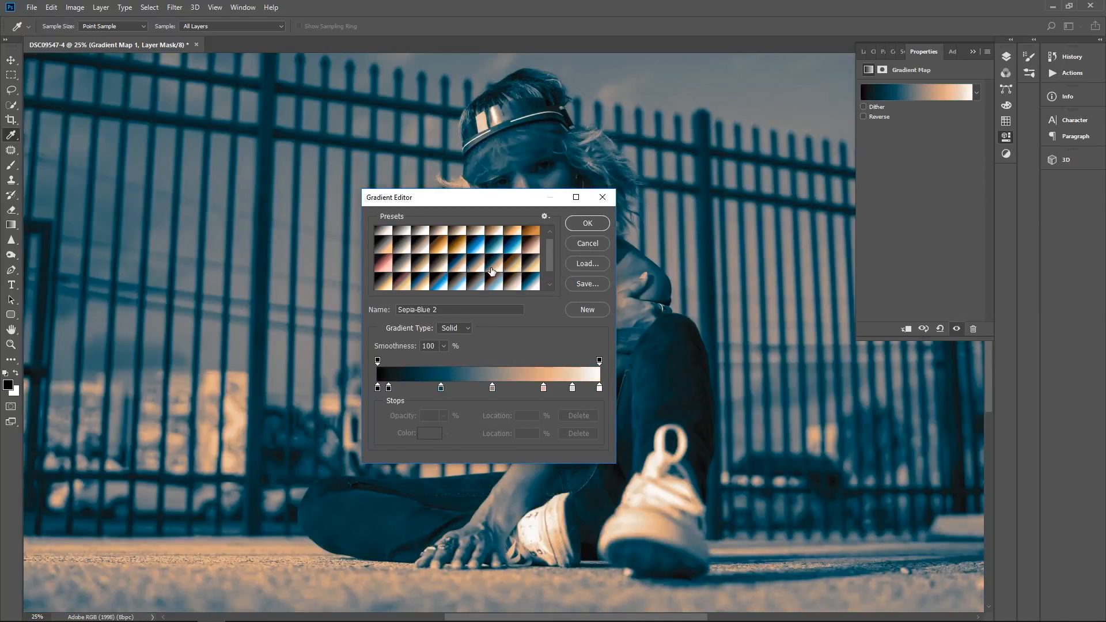
scroll(523, 265, up, 1)
Apply the Sepia Antique preset to the Gradient Map and set the layer's blend mode to Soft Light
click(532, 237)
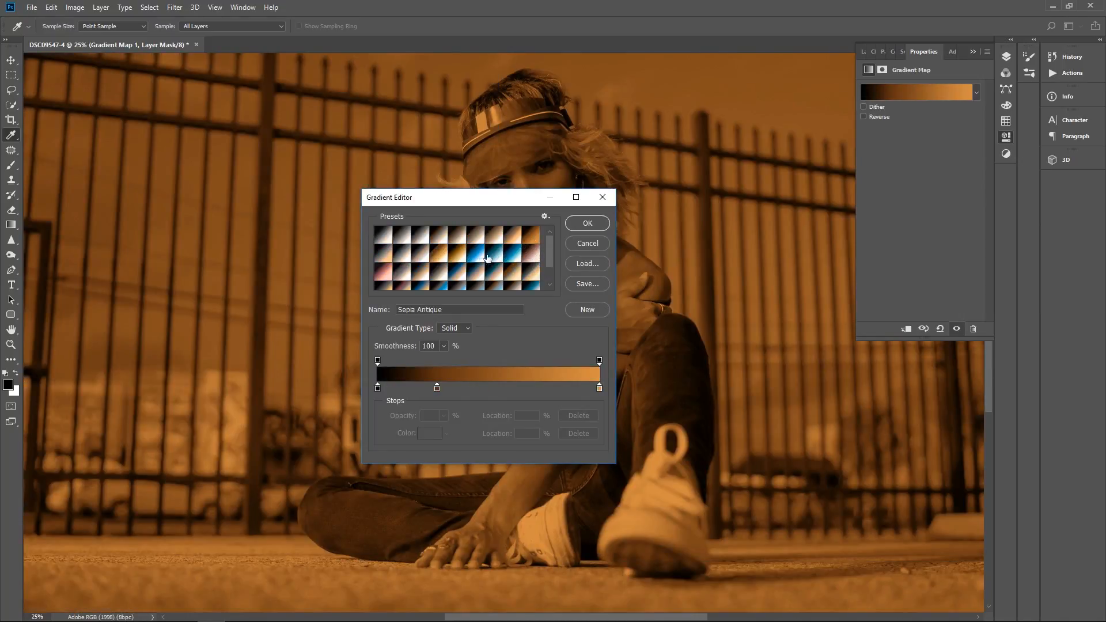
click(578, 223)
key(z)
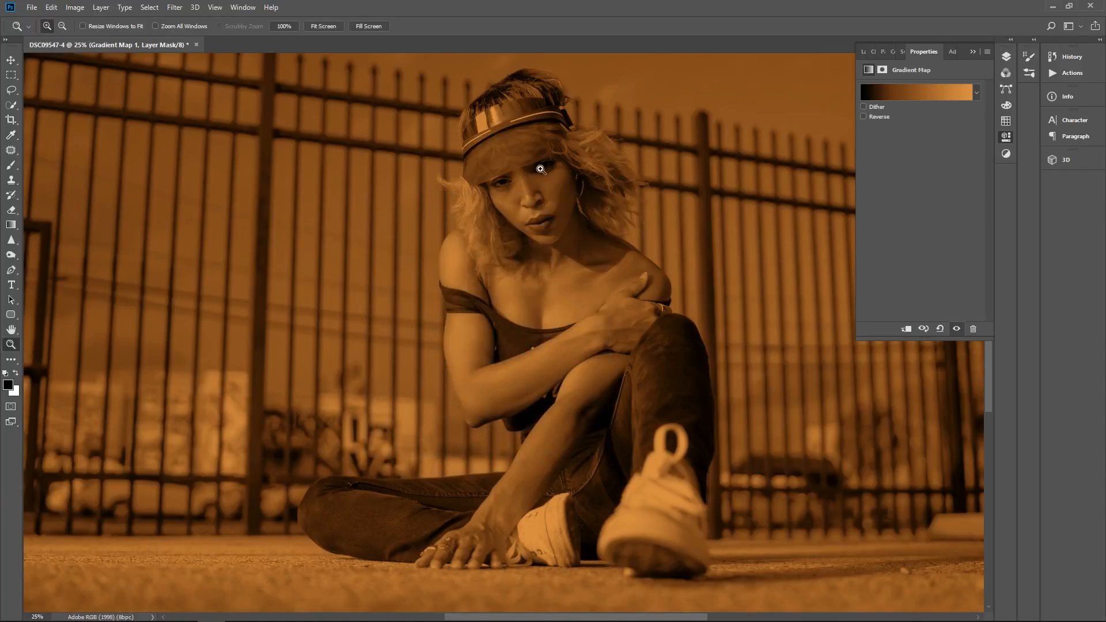
click(863, 52)
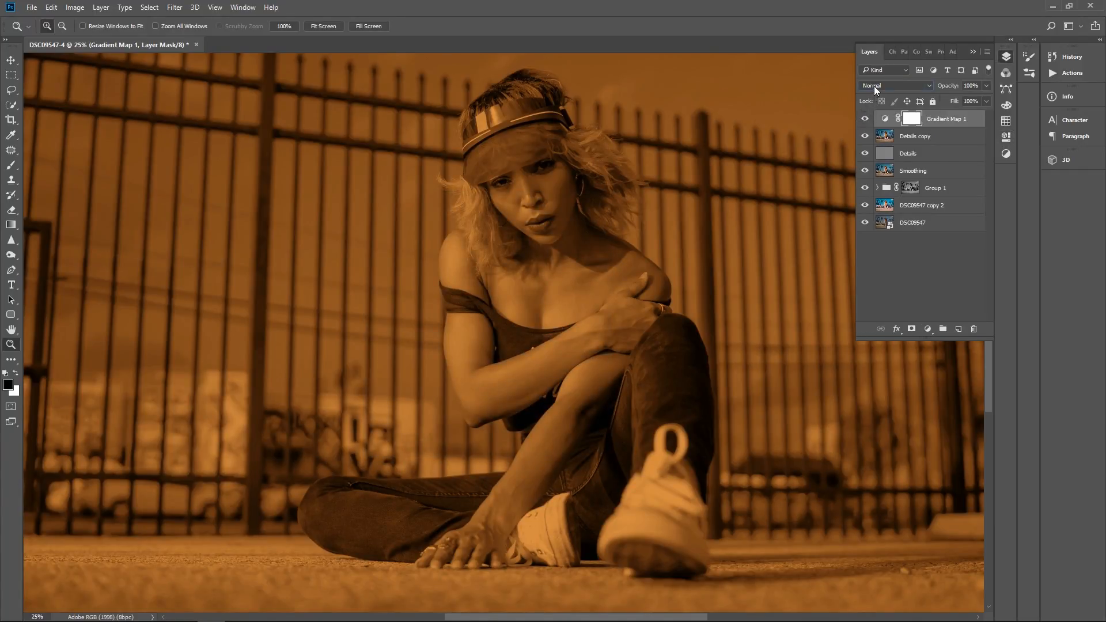
click(874, 85)
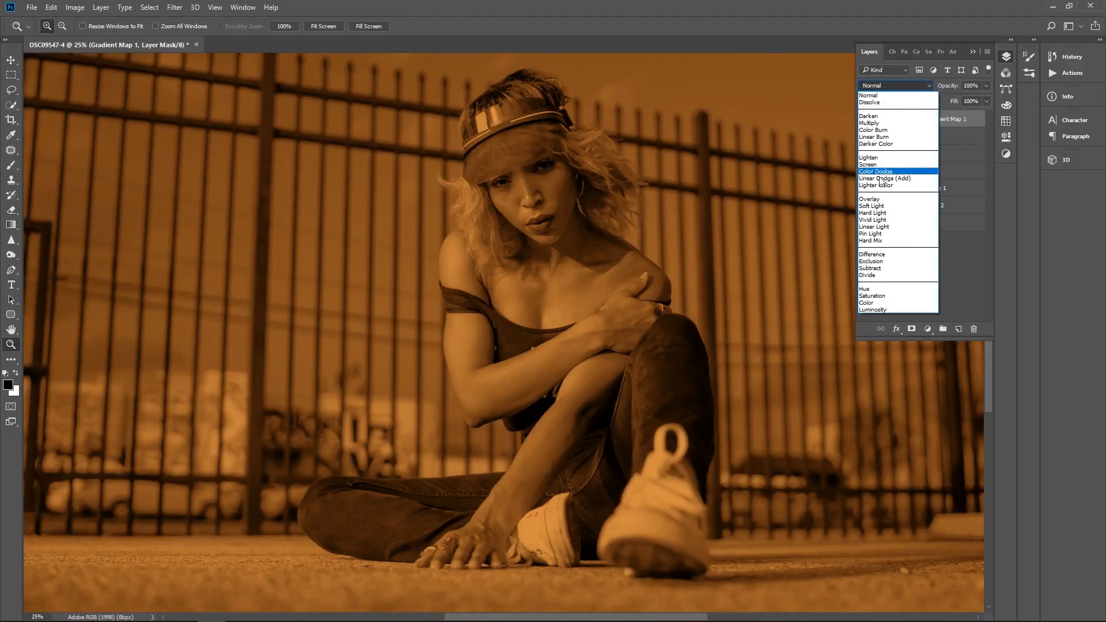
click(879, 205)
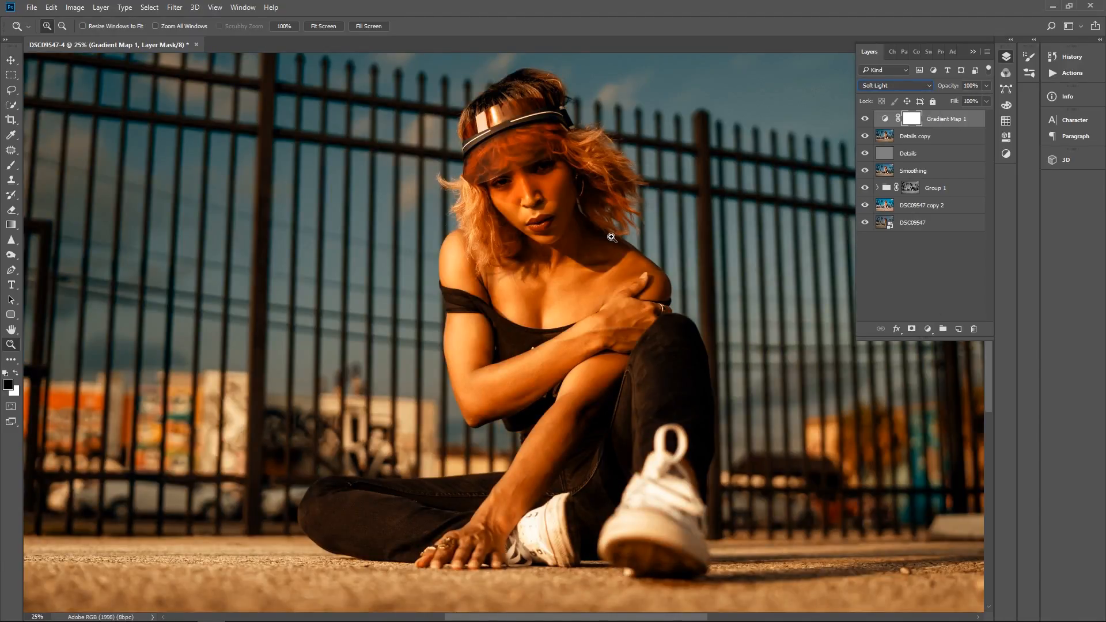
alt+click(583, 249)
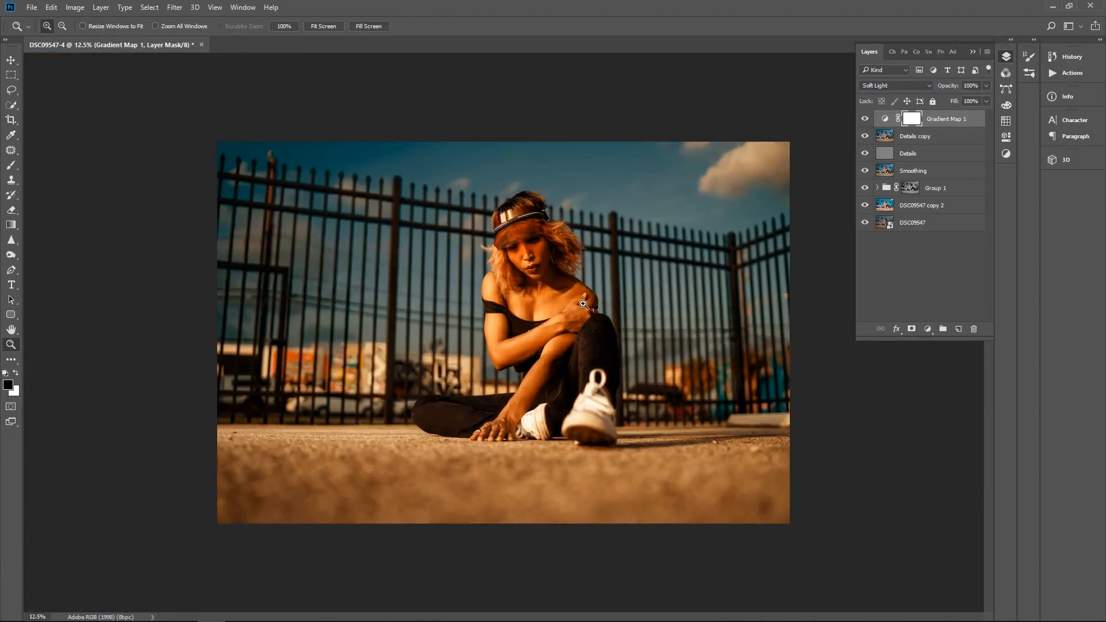
click(542, 304)
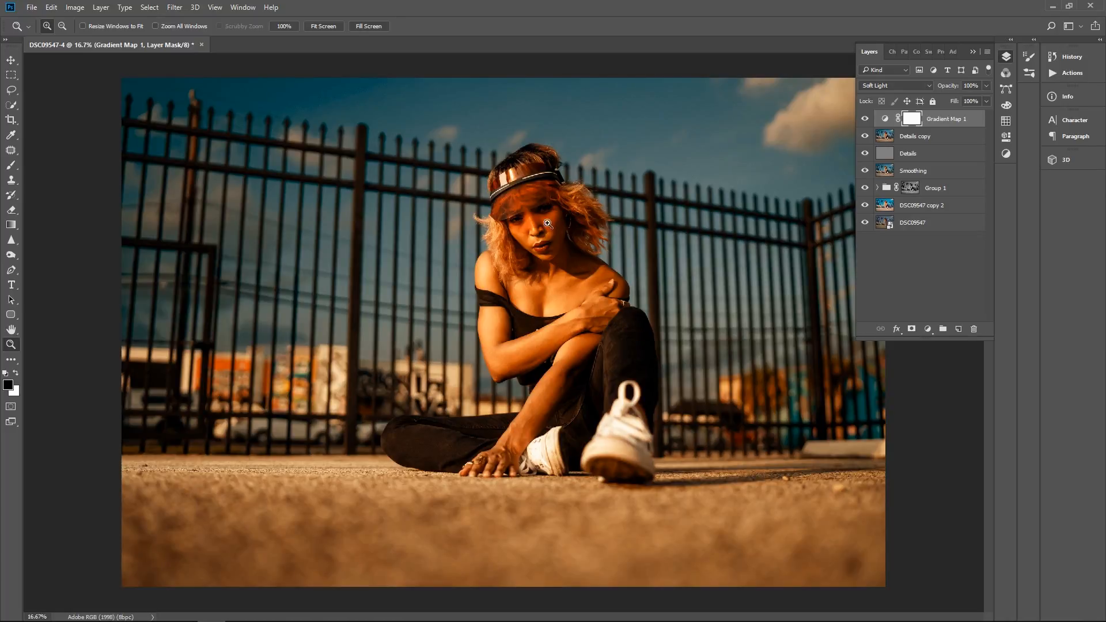
Try the Gradient Map layer at 37% opacity, comparing the image with and without it, and restore 100% opacity
click(988, 85)
drag(940, 99, 953, 98)
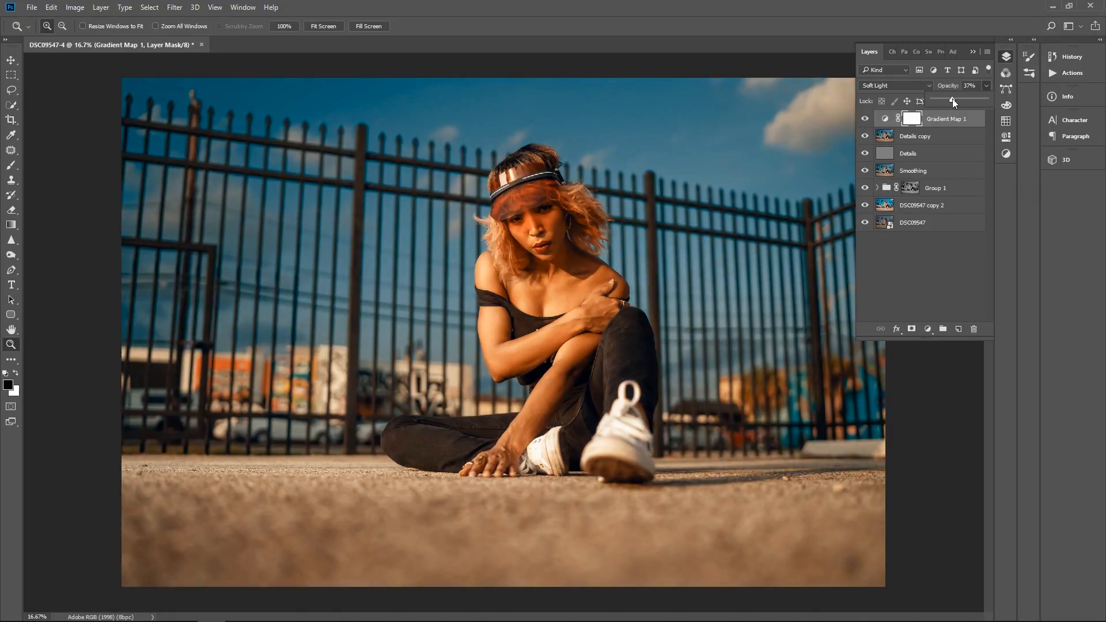
click(864, 120)
click(864, 120)
click(865, 120)
click(864, 120)
click(864, 120)
click(863, 120)
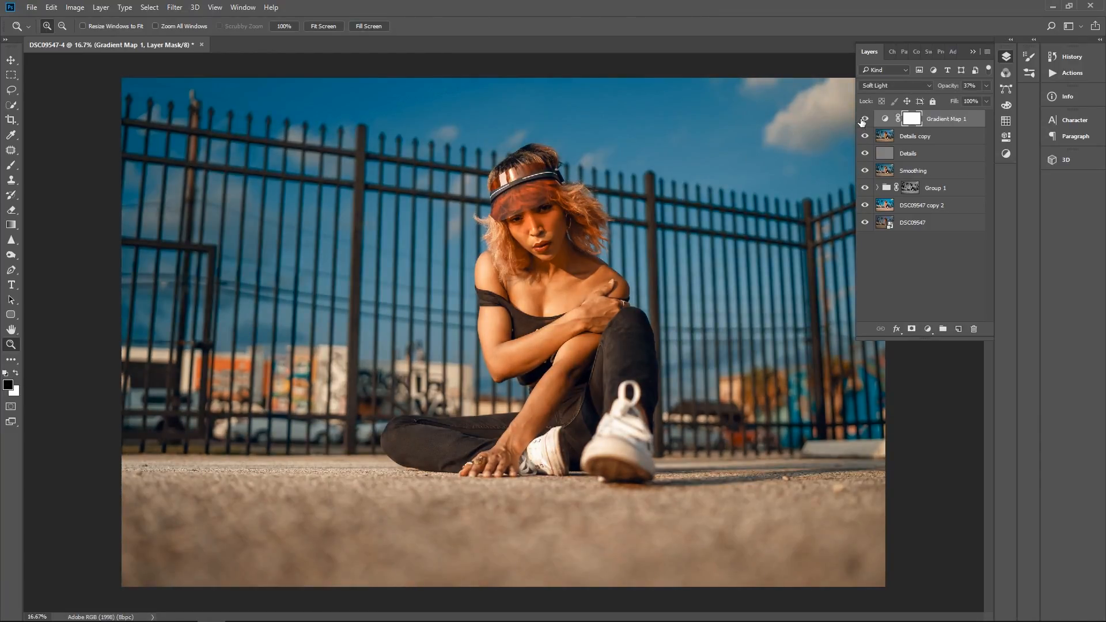
click(864, 120)
click(863, 120)
click(863, 120)
click(864, 120)
click(863, 120)
click(863, 120)
click(864, 120)
click(865, 120)
click(864, 120)
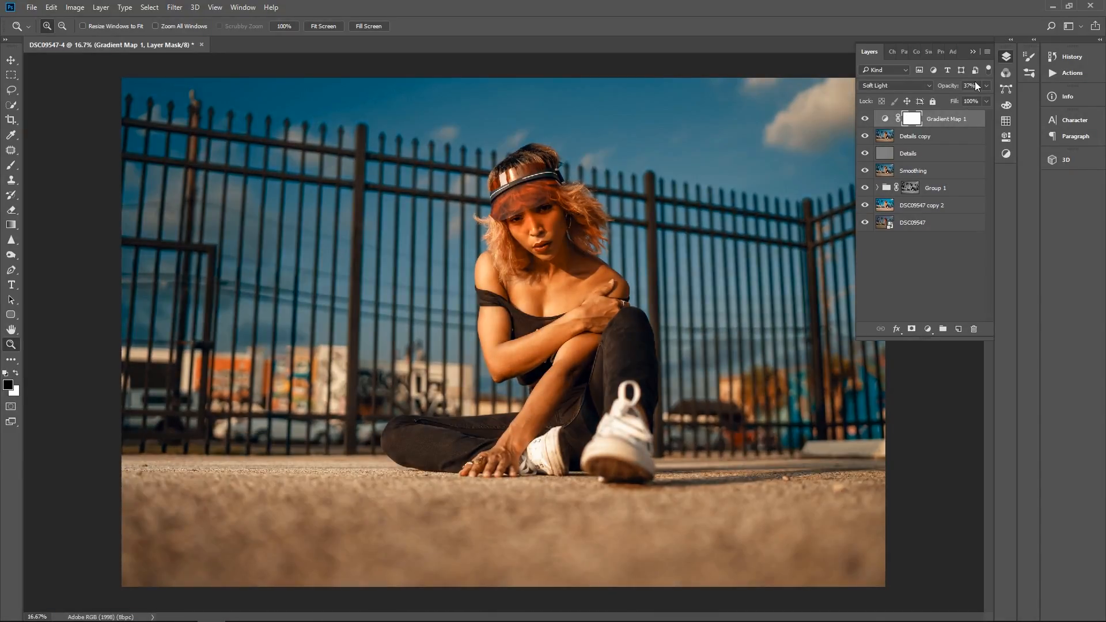
drag(953, 99, 1015, 97)
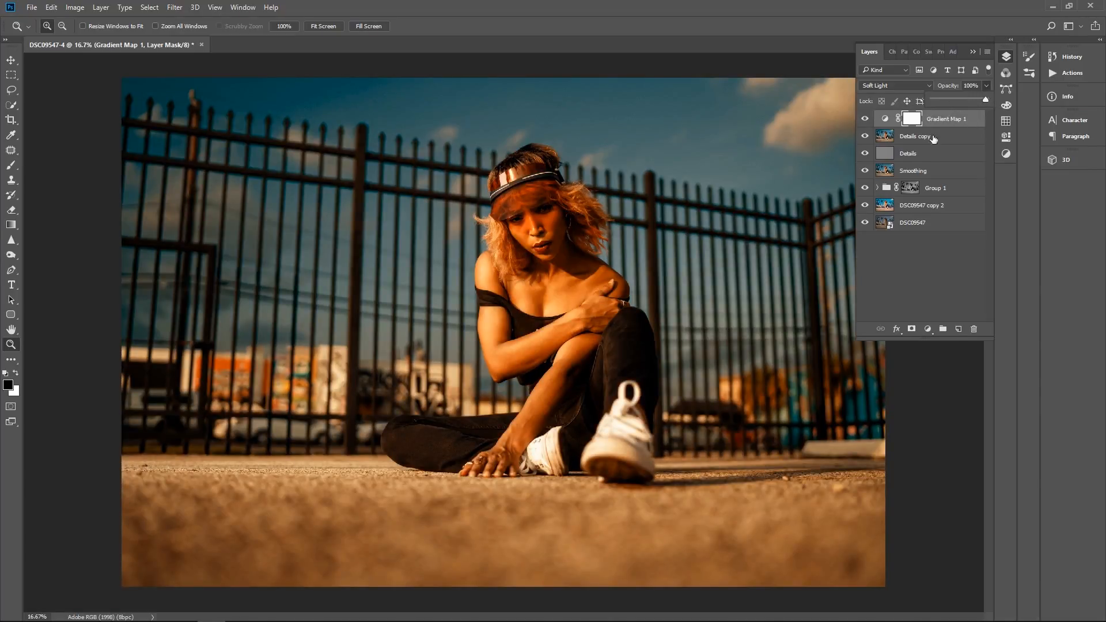
In the Gradient Map layer's blending options, set the Underlying Layer Blend If shadow slider to 79, split to 255
click(983, 123)
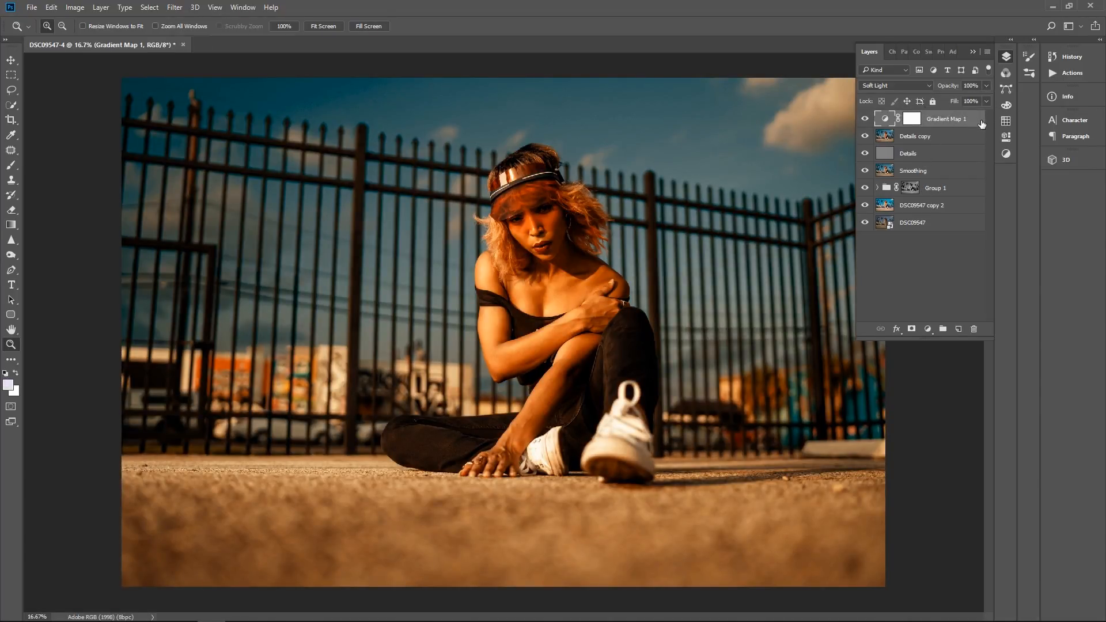
double_click(982, 122)
drag(571, 119, 203, 149)
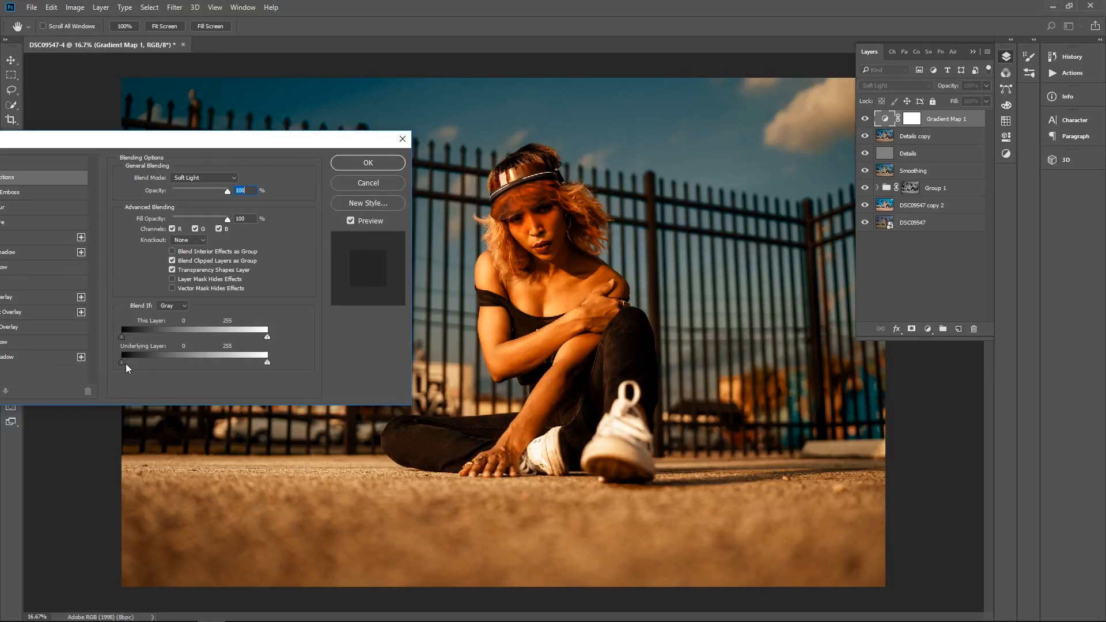
drag(122, 363, 167, 361)
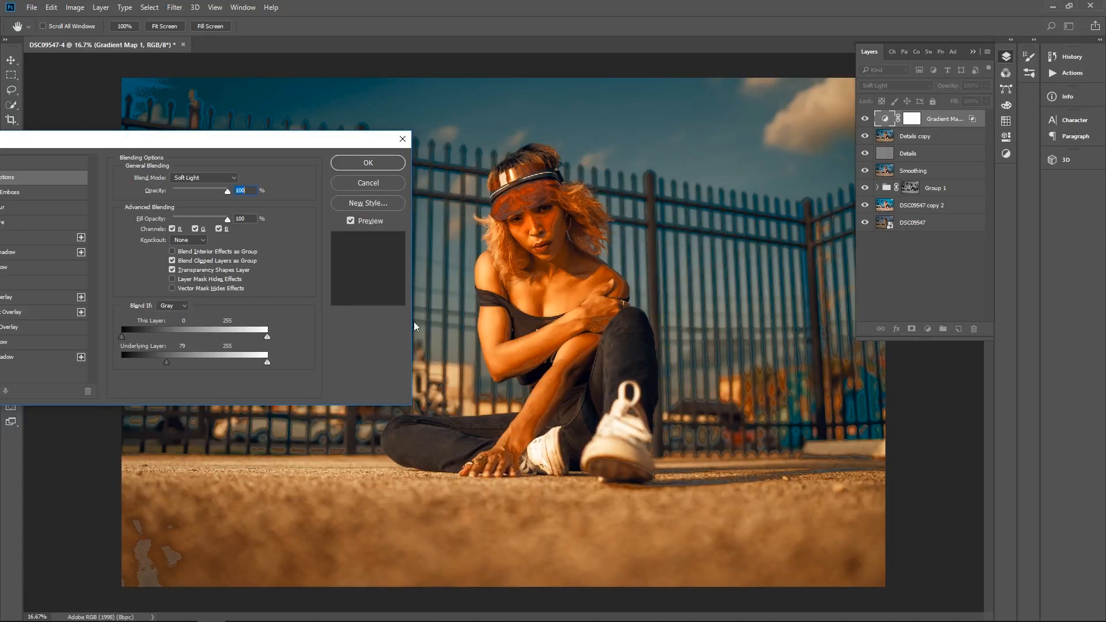
drag(166, 364, 296, 357)
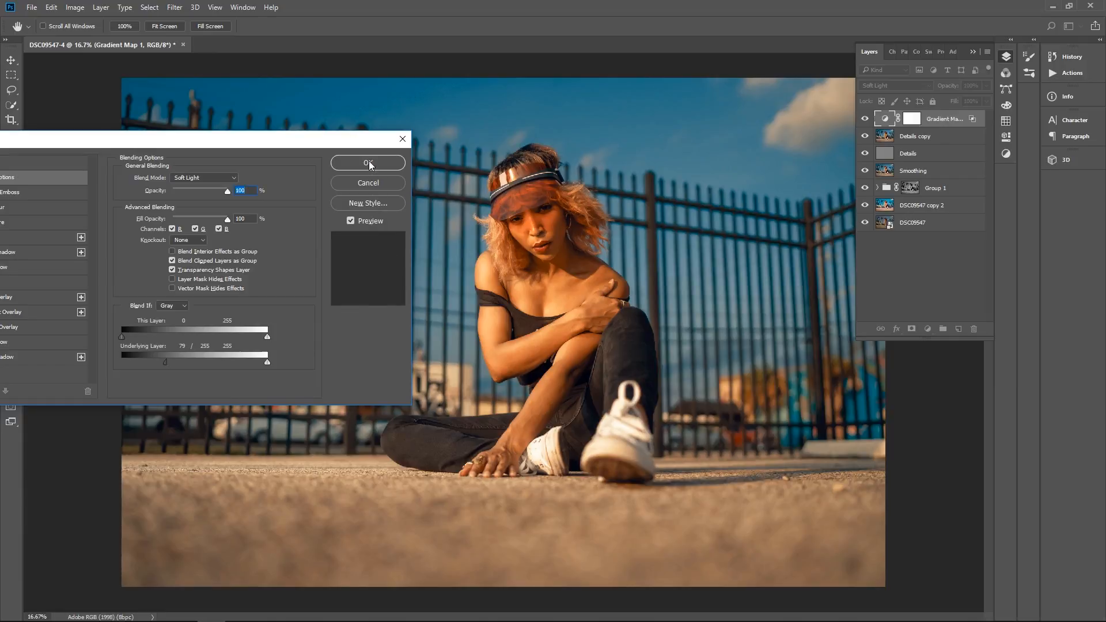
click(370, 166)
Compare the image with and without the Sepia Antique Gradient Map layer
click(865, 119)
click(865, 119)
click(865, 118)
click(862, 120)
click(861, 120)
click(861, 120)
click(862, 120)
click(862, 120)
click(863, 120)
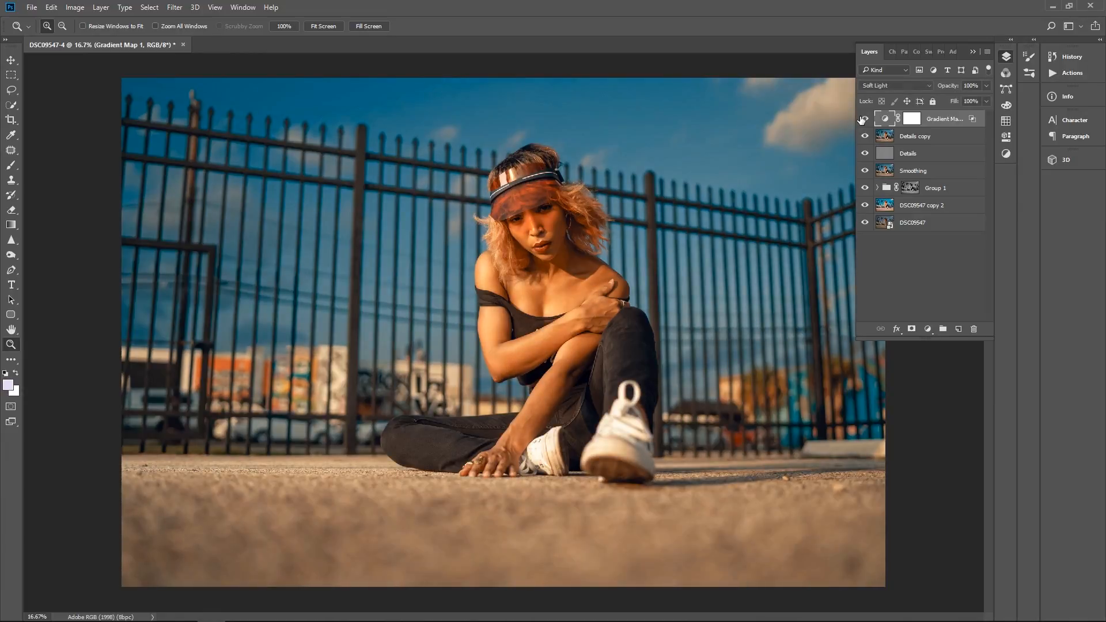
click(865, 120)
click(865, 120)
Add a second Gradient Map adjustment layer on top with the Blue 1 preset
click(928, 329)
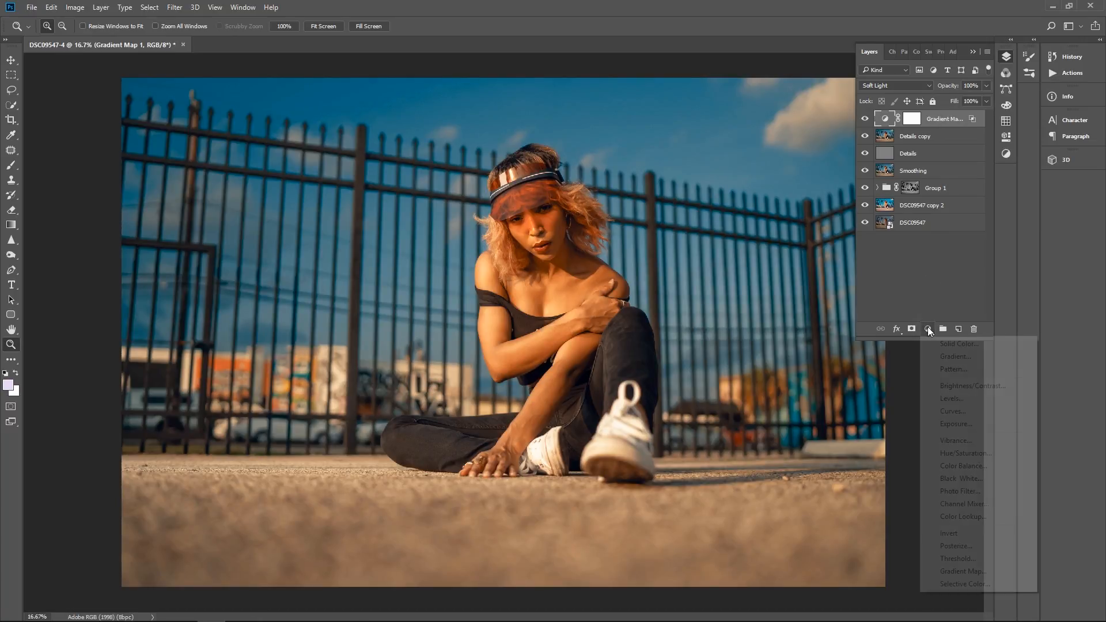
click(968, 572)
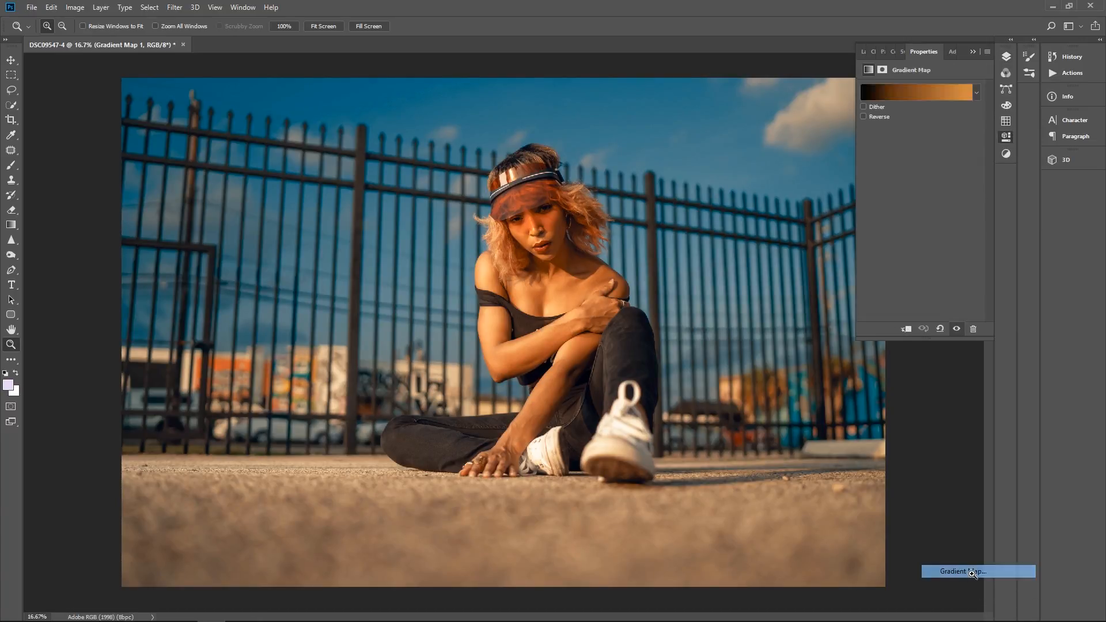
click(872, 94)
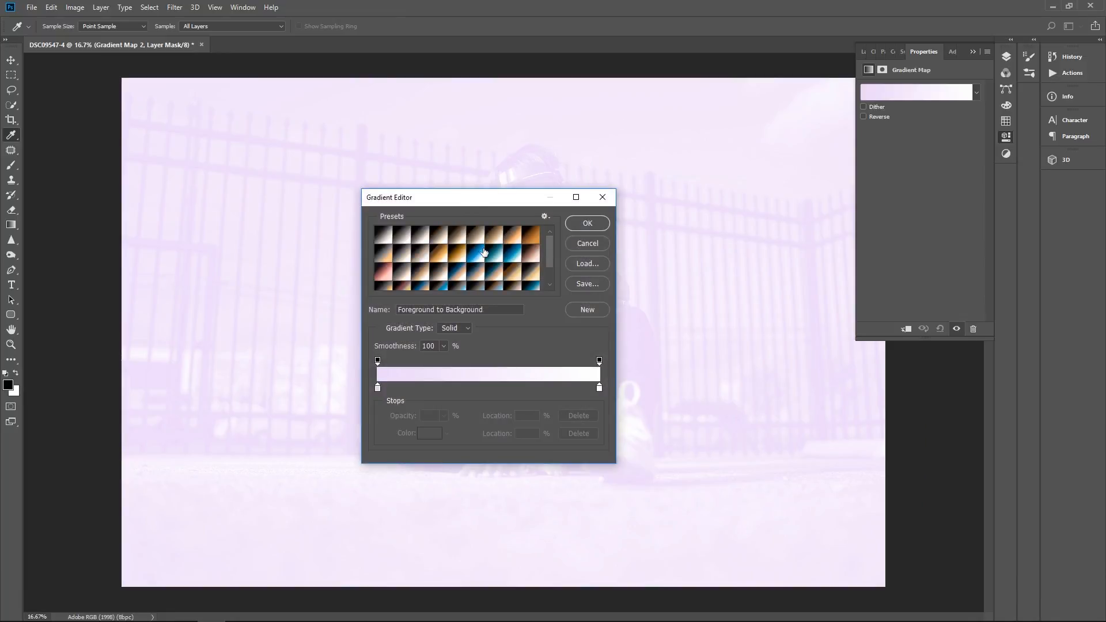
click(481, 254)
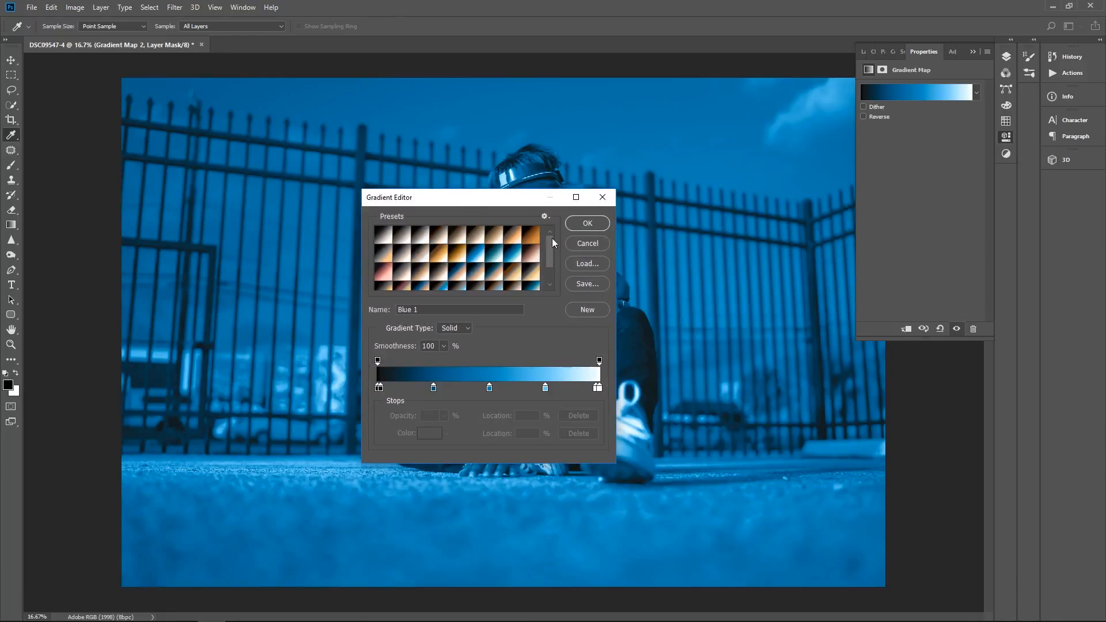
click(586, 227)
key(z)
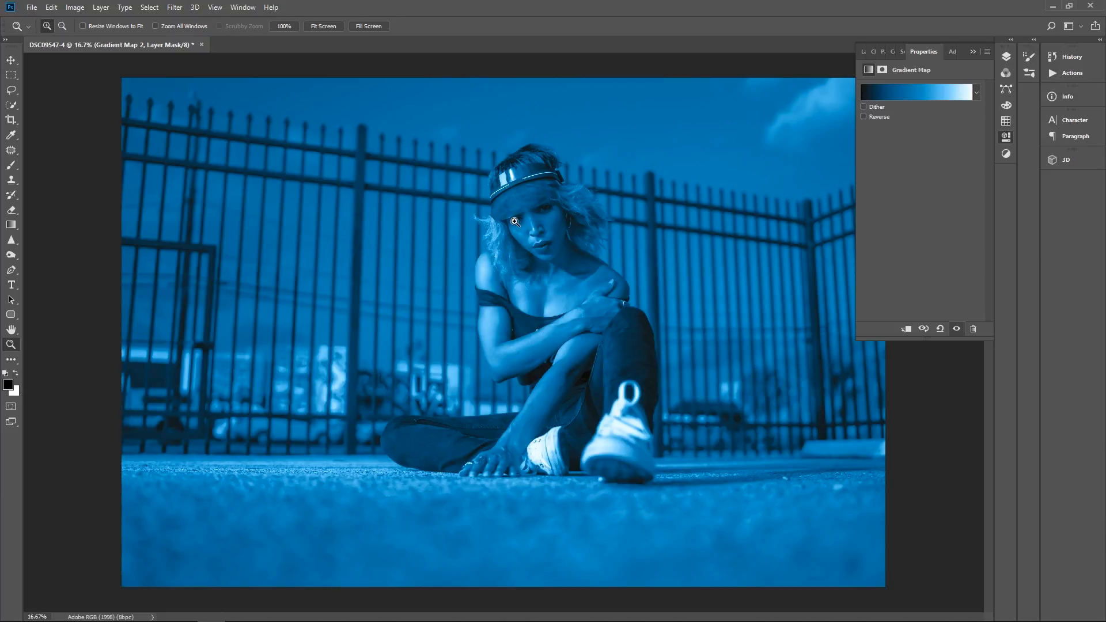
Set the blue Gradient Map layer's blend mode to Soft Light
click(863, 51)
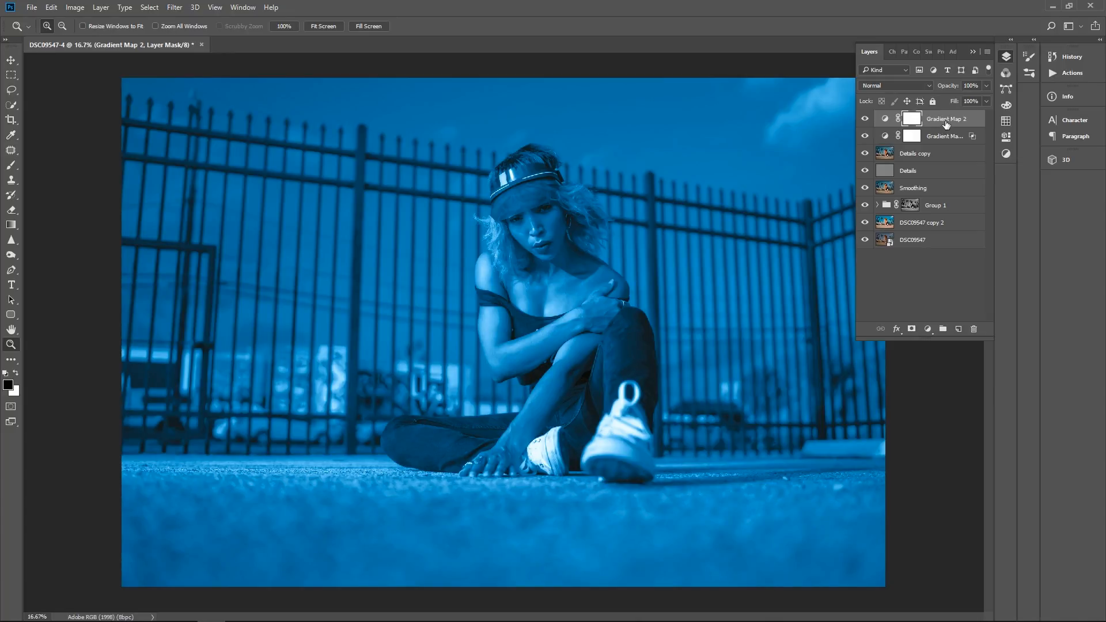
click(895, 83)
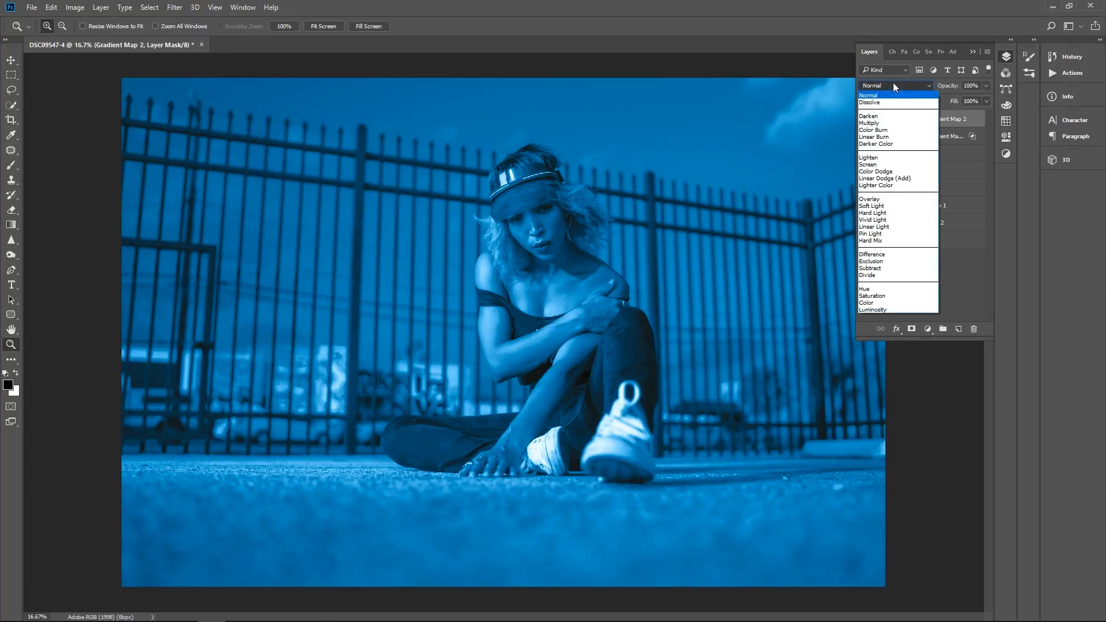
click(881, 199)
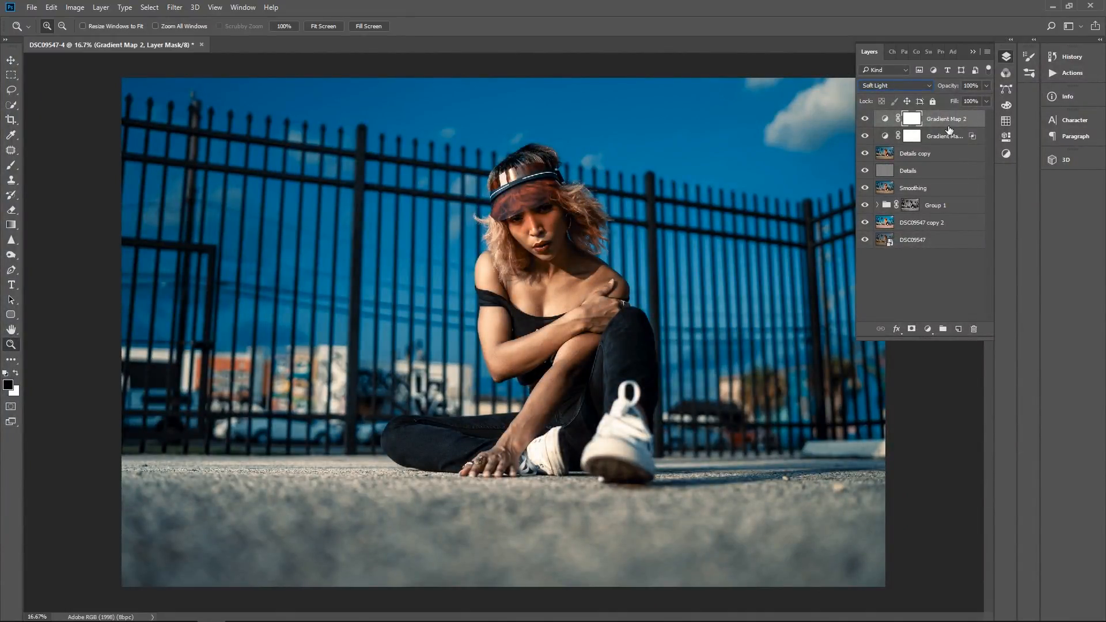
In the blue Gradient Map's blending options, set the Underlying Layer Blend If highlight slider to 119, split to 0
double_click(977, 120)
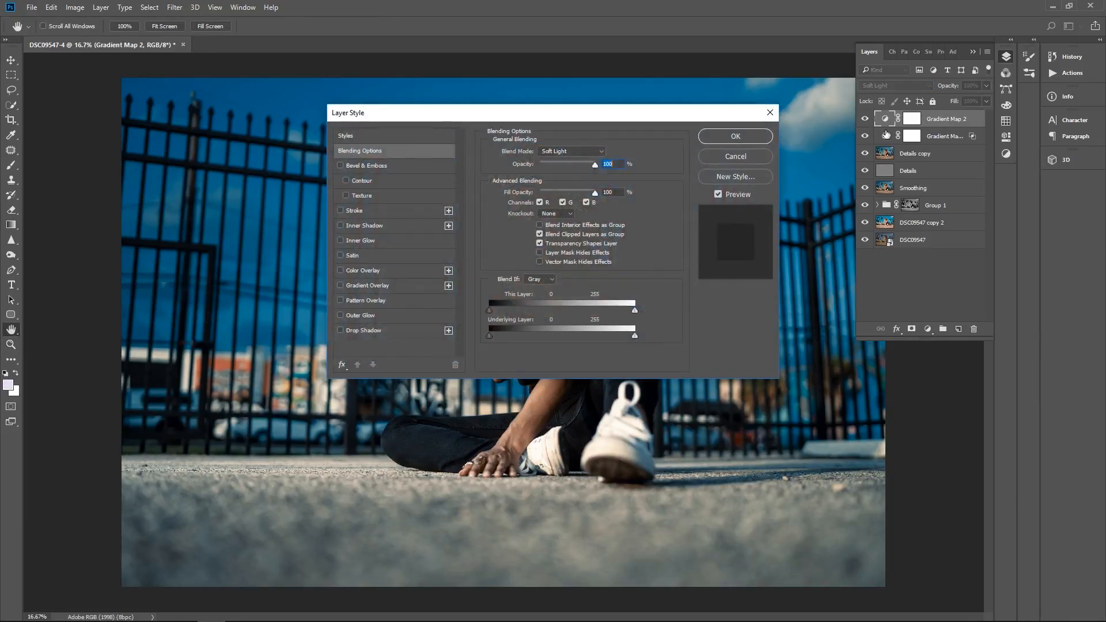
drag(660, 115, 826, 321)
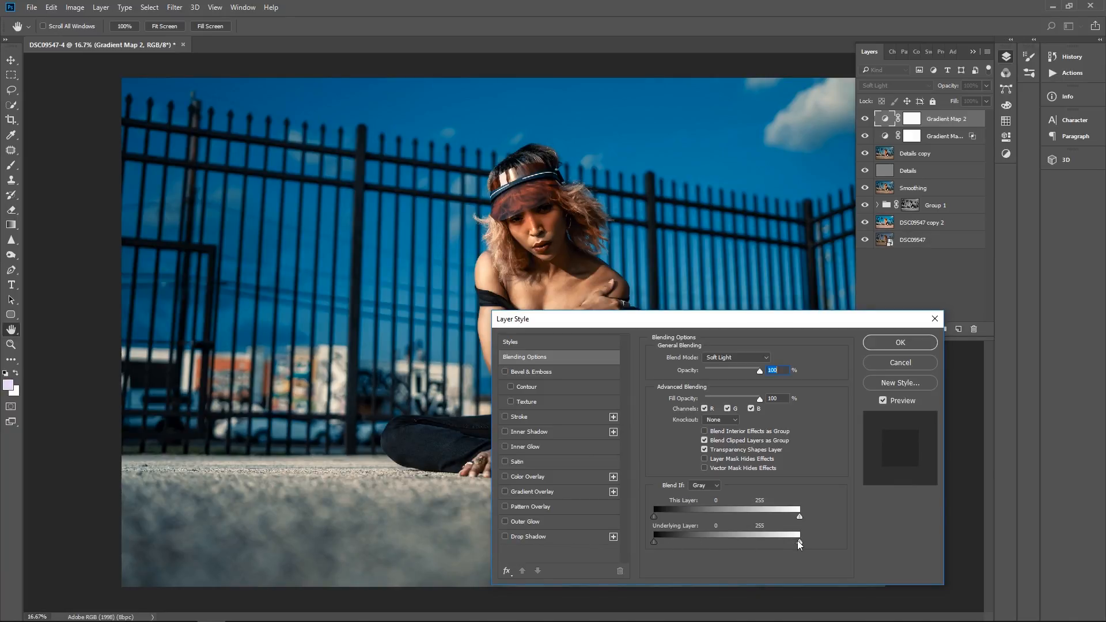
drag(785, 544, 738, 538)
drag(715, 324, 909, 243)
drag(930, 462, 917, 465)
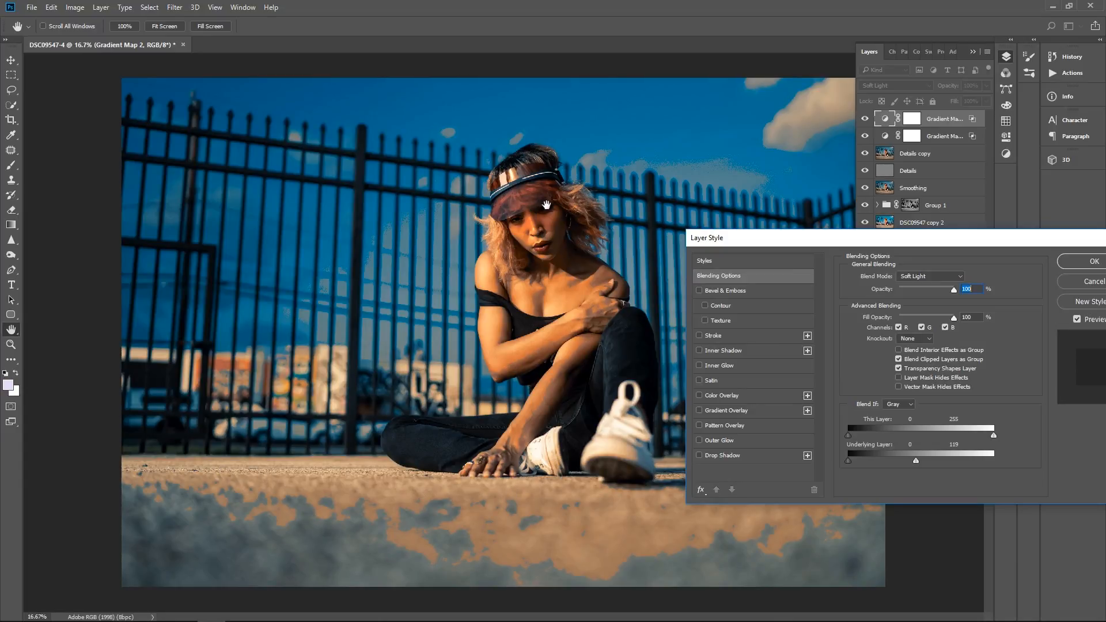
drag(916, 462, 814, 461)
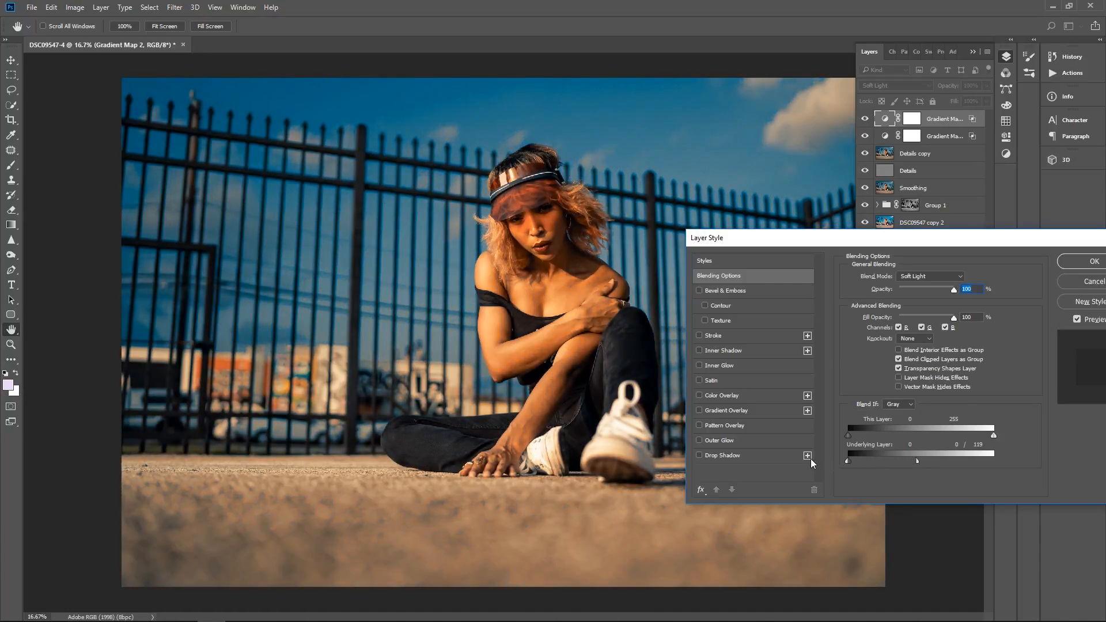
drag(914, 244, 637, 294)
click(812, 312)
Compare the image with and without the blue Gradient Map and reduce that layer's opacity to 50%
click(865, 119)
click(865, 119)
click(865, 120)
click(866, 119)
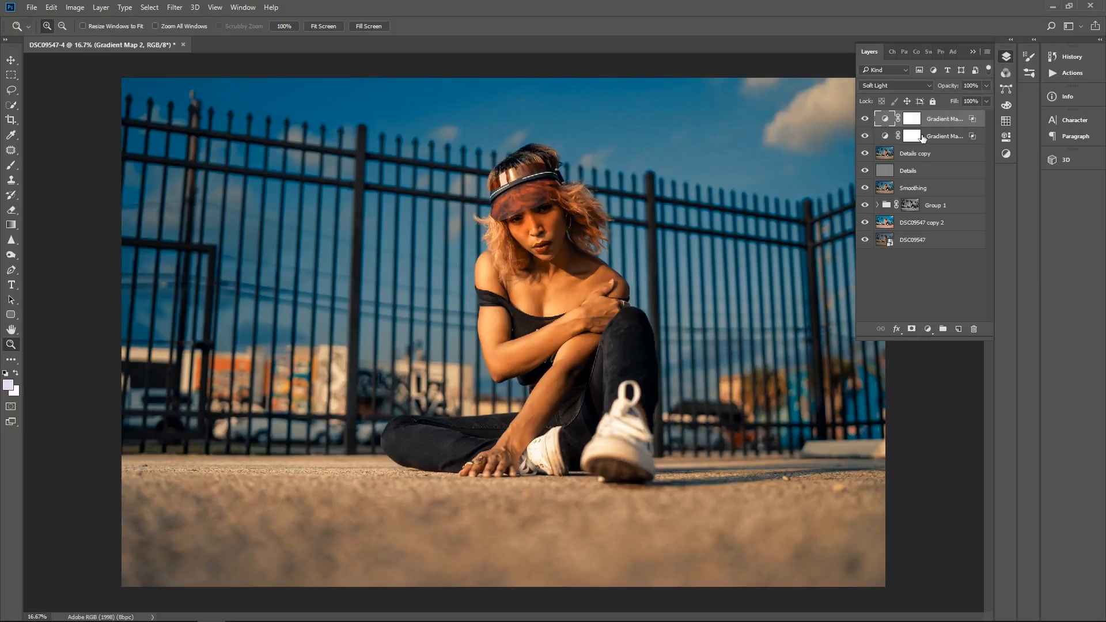
click(869, 121)
click(869, 121)
click(869, 120)
click(869, 120)
click(956, 99)
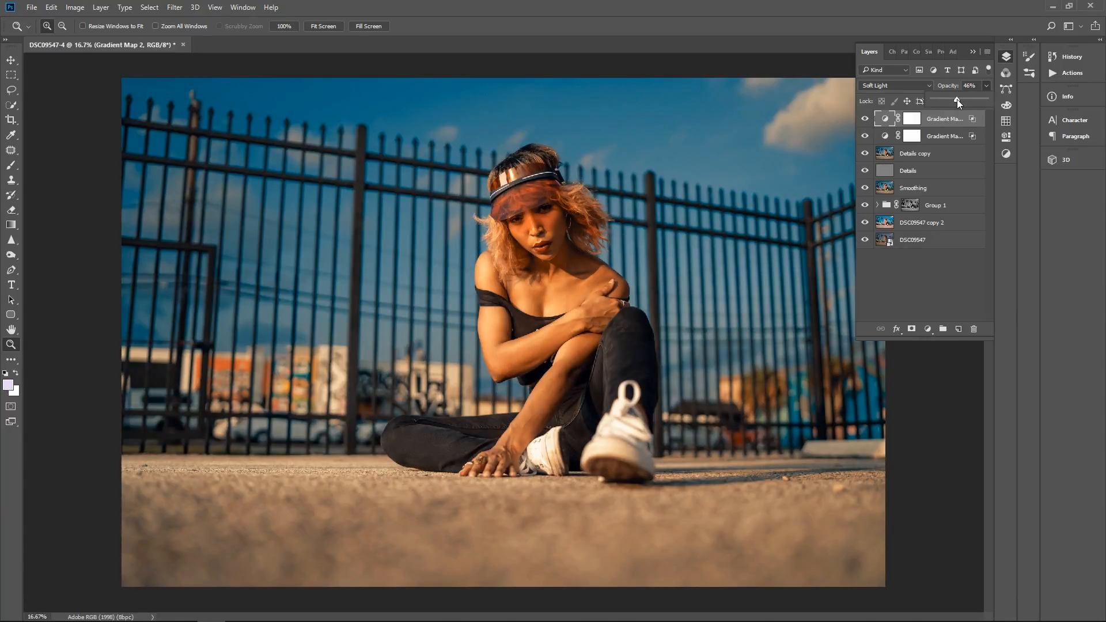
Check the image with the blue Gradient Map switched on and off, and inspect the toned face up close
click(865, 121)
click(865, 121)
click(865, 121)
click(865, 121)
click(865, 121)
click(865, 120)
click(865, 120)
click(866, 121)
click(866, 120)
click(865, 120)
click(865, 120)
click(866, 120)
click(865, 120)
click(542, 221)
click(540, 219)
click(540, 220)
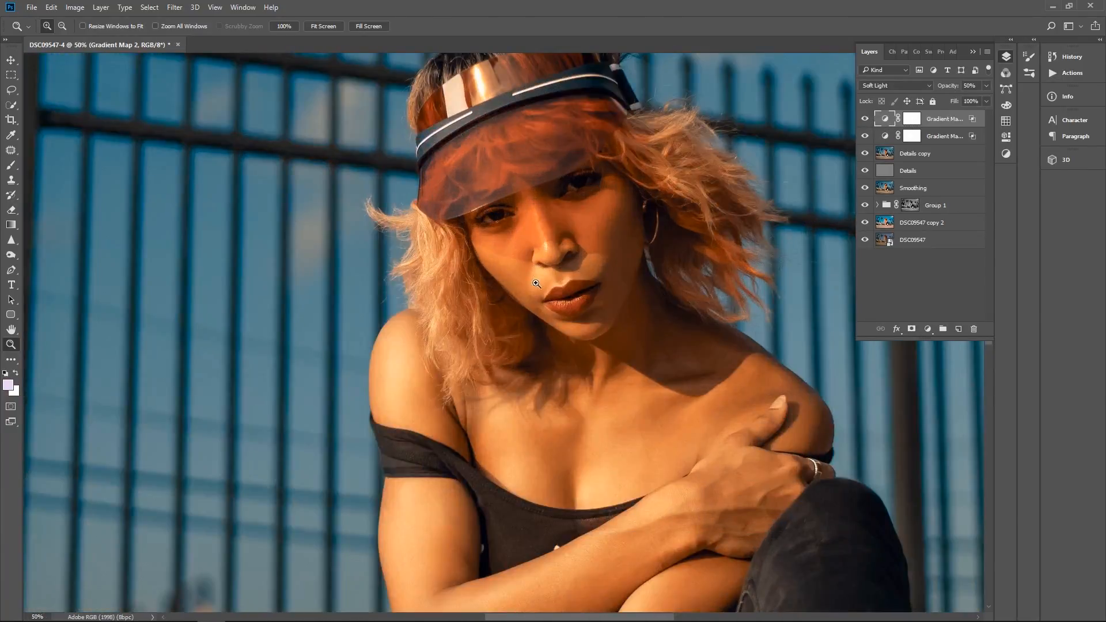
Paint black over both eyes on the blue Gradient Map layer's mask with a small brush to hide the toning there
click(912, 118)
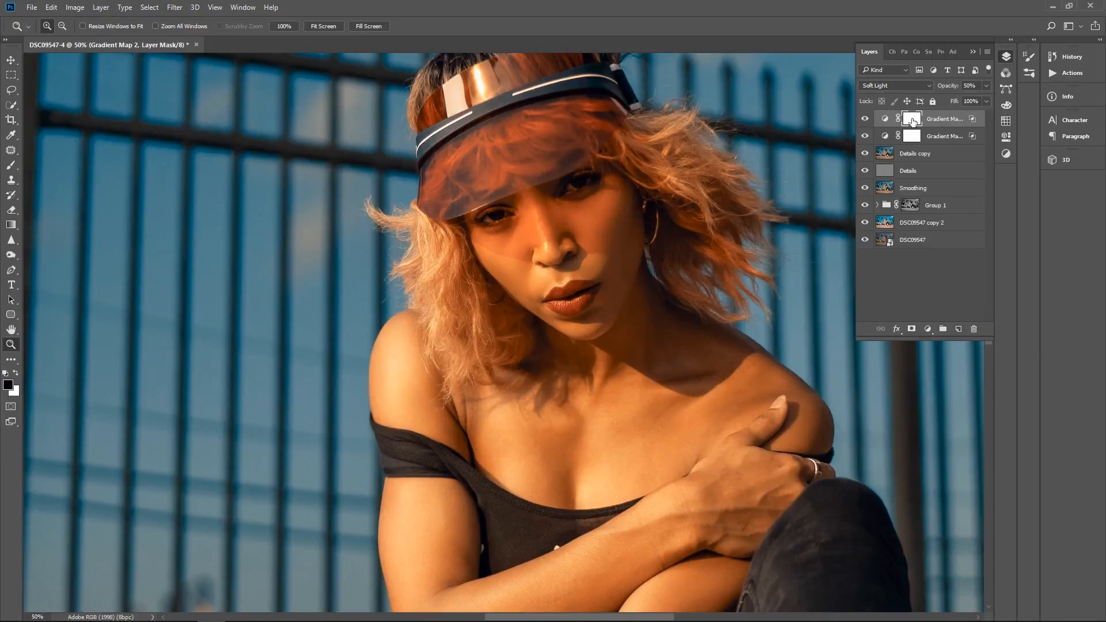
click(9, 167)
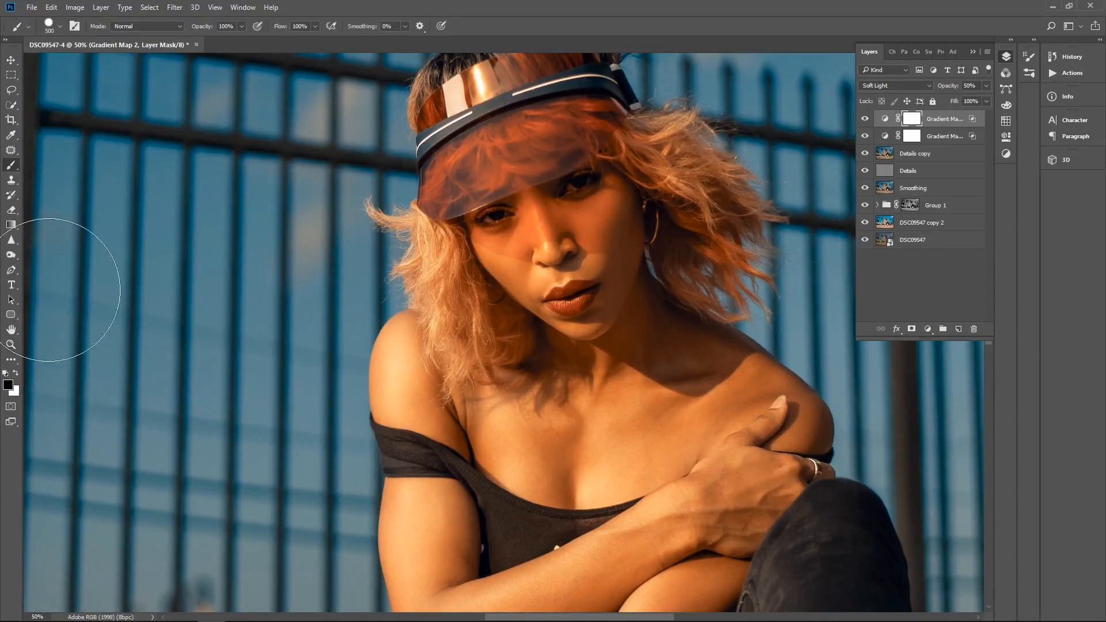
key(bracketleft)
key(bracketleft)
key(bracketleft)
key(bracketleft)
key(bracketleft)
key(bracketleft)
key(bracketleft)
key(bracketleft)
key(bracketleft)
key(ctrl+alt+r)
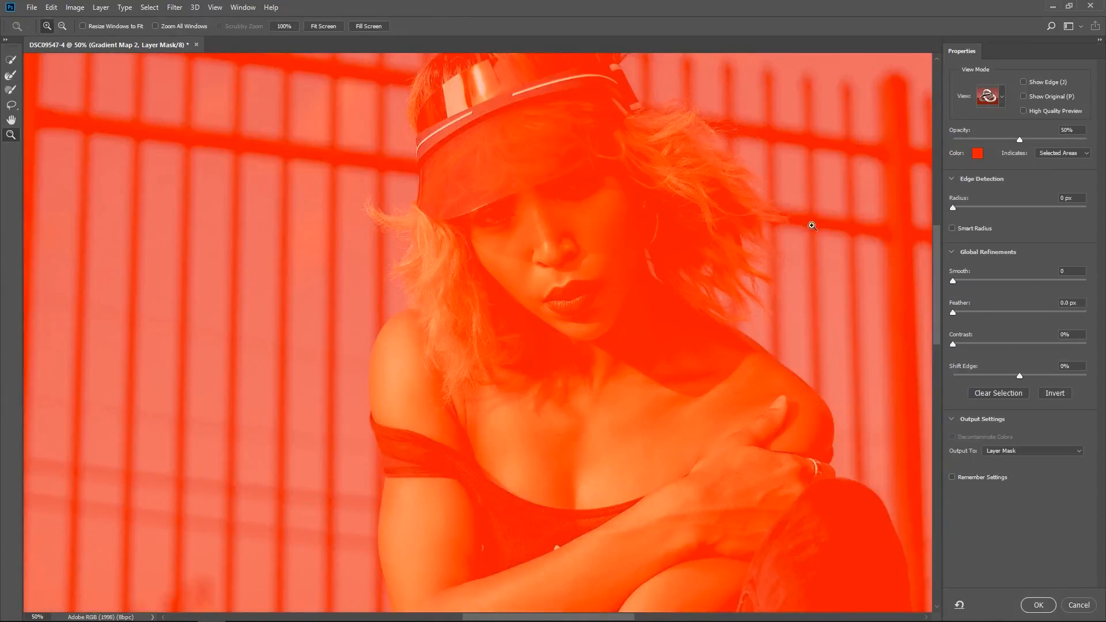
click(1039, 605)
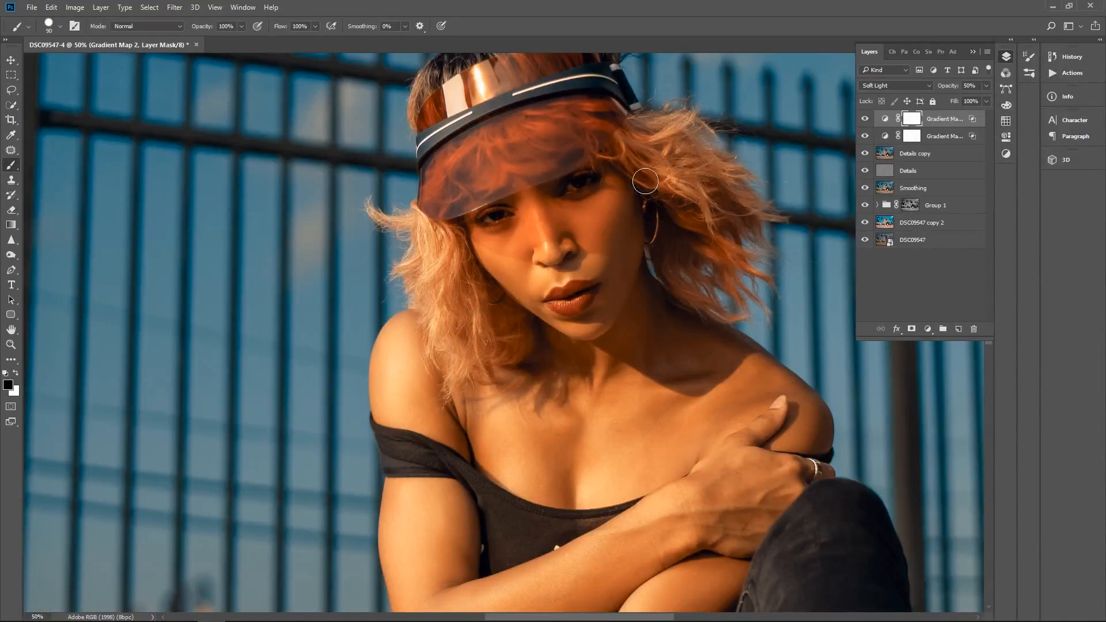
key(bracketleft)
key(bracketleft)
key(bracketleft)
key(bracketleft)
mouse_move(568, 189)
mouse_down()
mouse_move(592, 177)
mouse_move(570, 195)
mouse_up()
drag(494, 217, 506, 220)
Compare the masked eyes with the blue Gradient Map switched on and off, and check the whole image
click(864, 119)
click(865, 119)
click(865, 119)
click(865, 119)
click(864, 119)
click(865, 119)
click(864, 119)
click(864, 120)
click(864, 120)
click(865, 120)
key(z)
alt+click(518, 298)
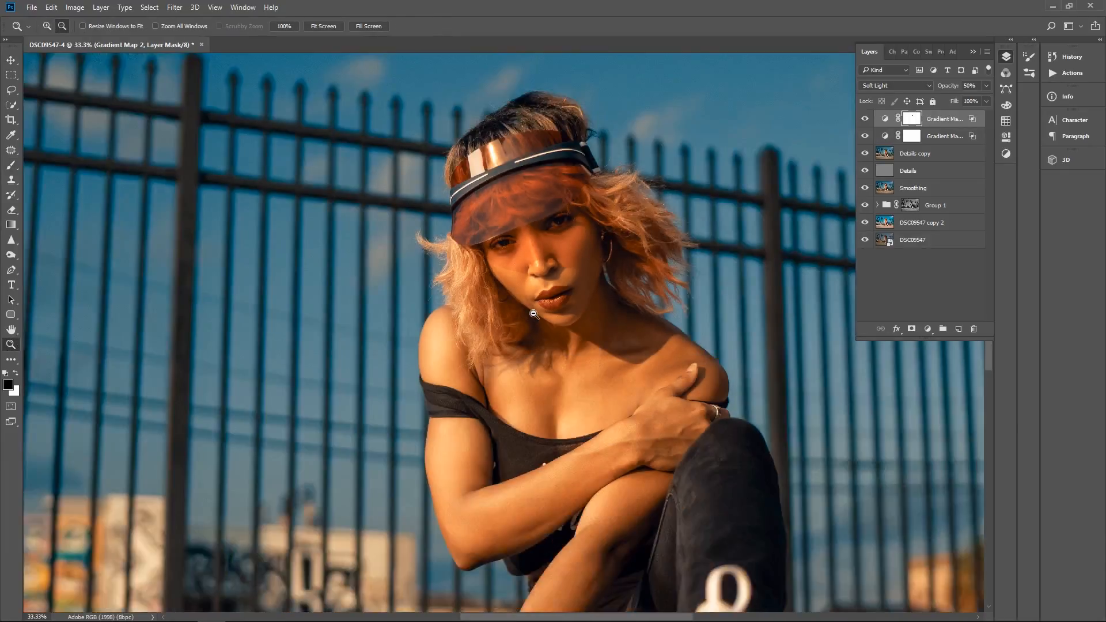
alt+click(519, 298)
alt+click(519, 298)
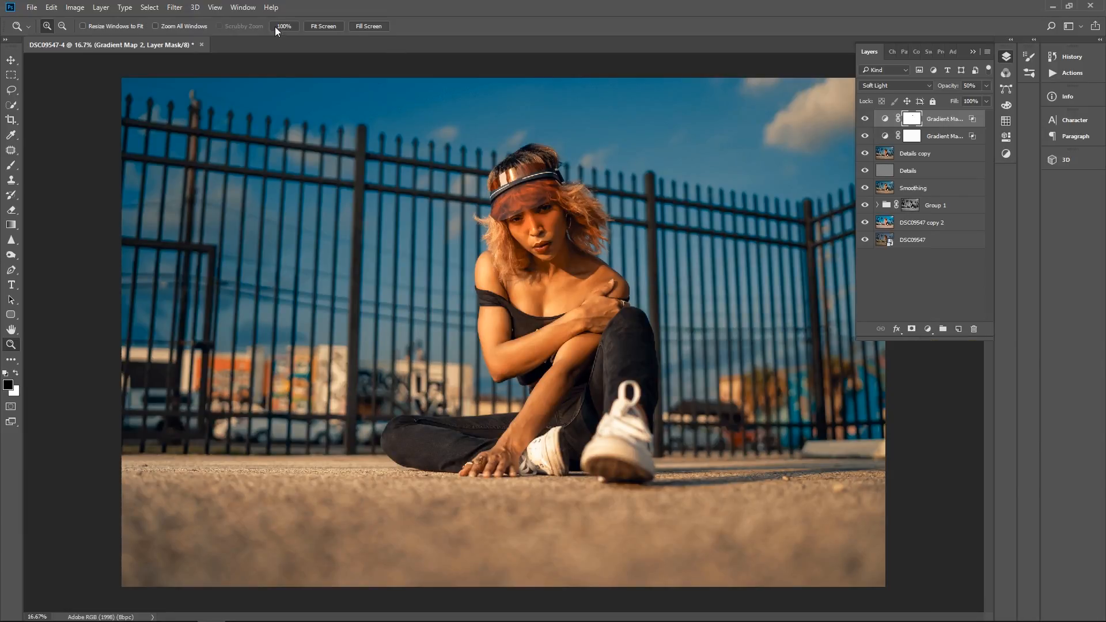
Run the Skin Color Correct action from the Portraits set and group its adjustment layers together with the blue Gradient Map layer
click(242, 7)
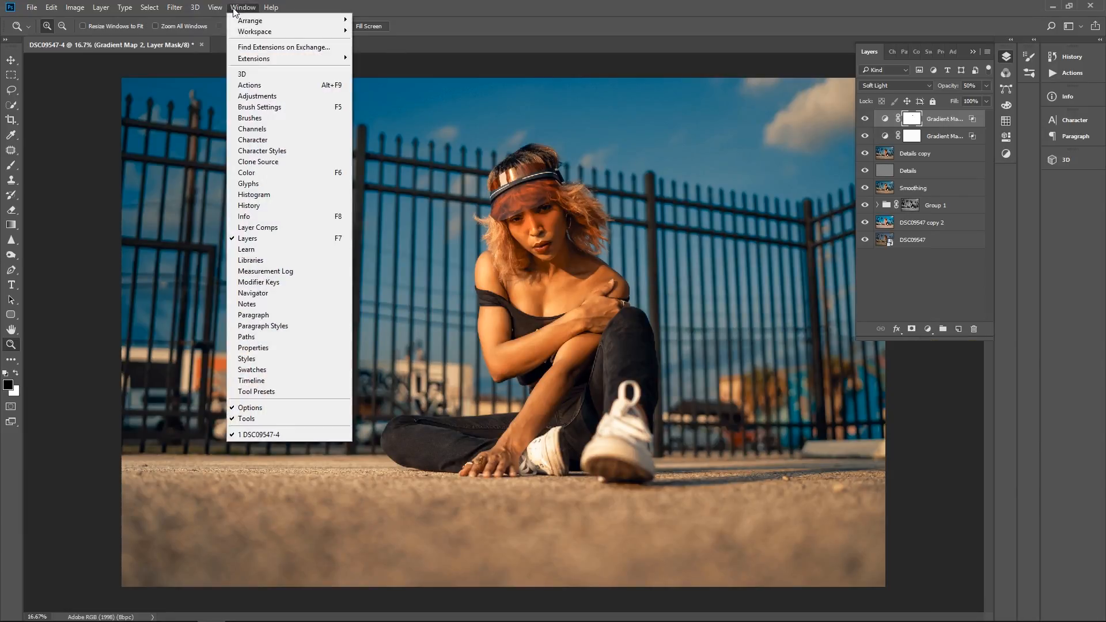
click(261, 90)
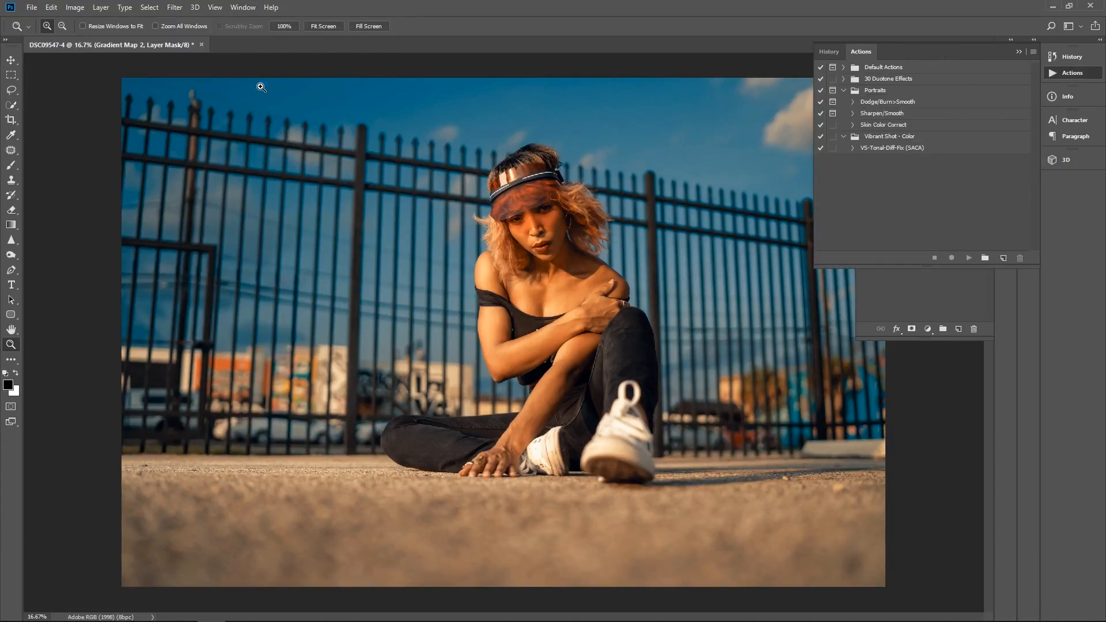
click(880, 126)
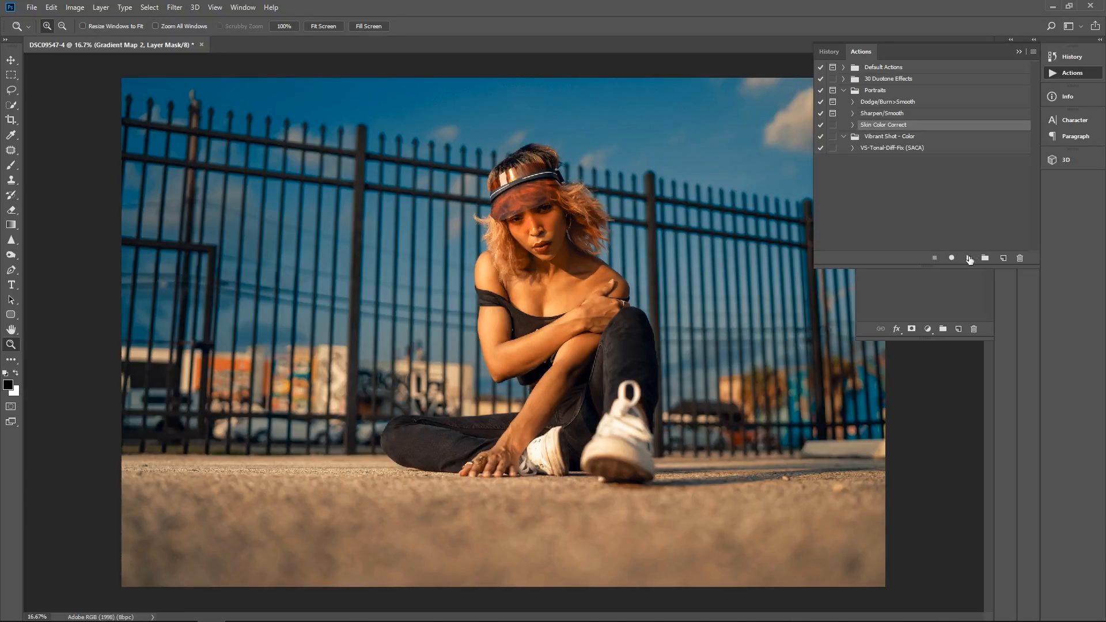
click(970, 258)
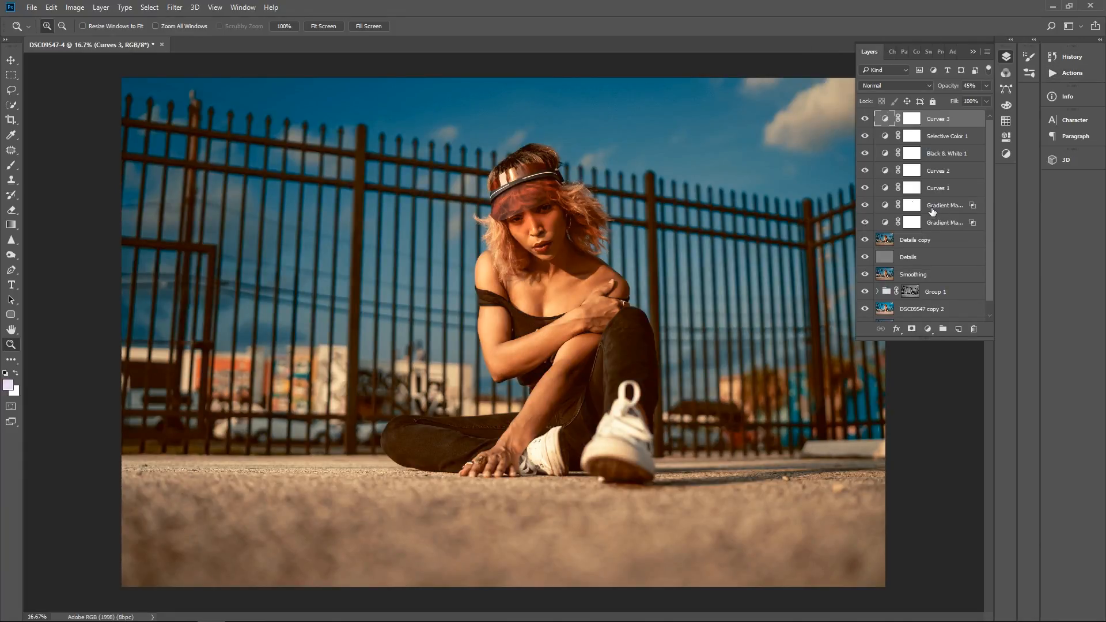
shift+click(933, 209)
key(ctrl+g)
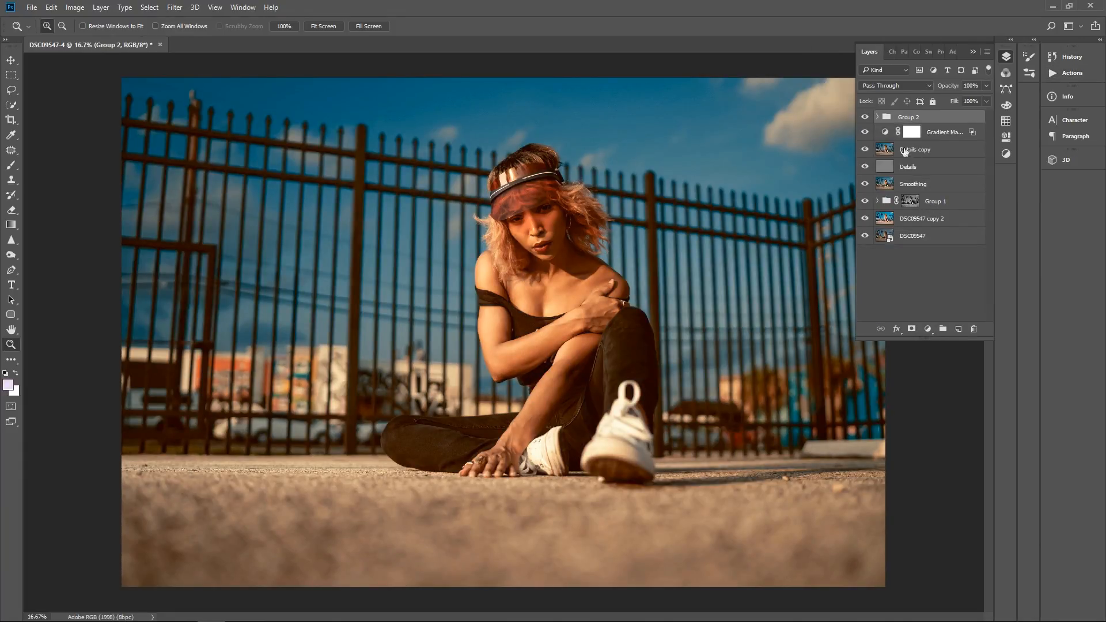
Compare the full image with and without the skin color correction group at full strength
click(865, 118)
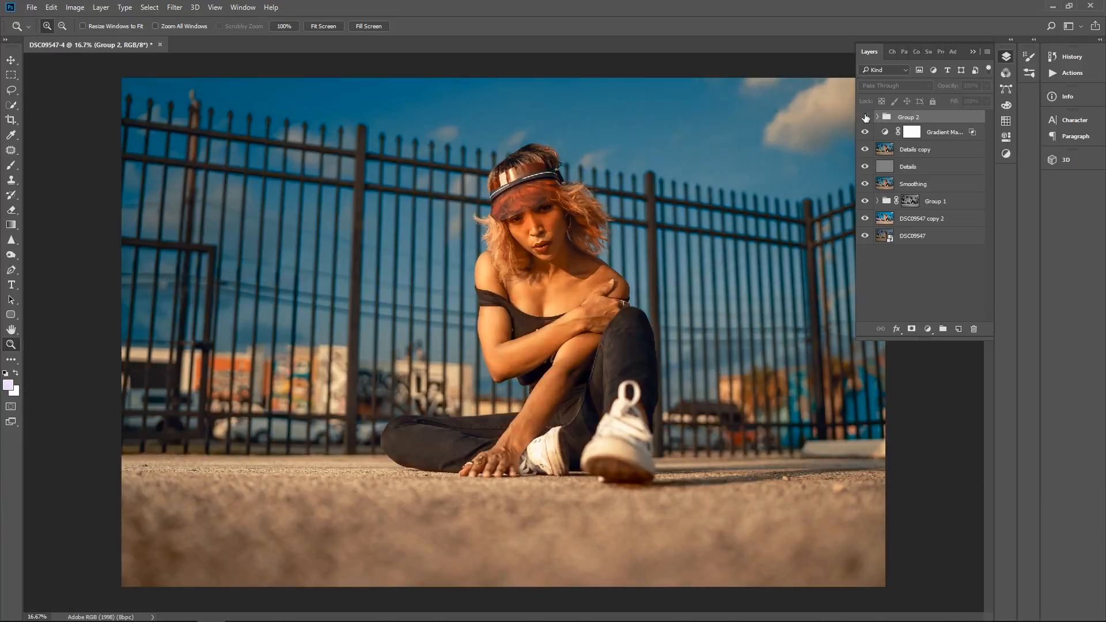
click(865, 118)
click(866, 118)
click(865, 117)
click(866, 117)
click(866, 118)
click(866, 118)
click(865, 117)
click(865, 118)
click(865, 118)
click(865, 117)
click(865, 118)
click(865, 118)
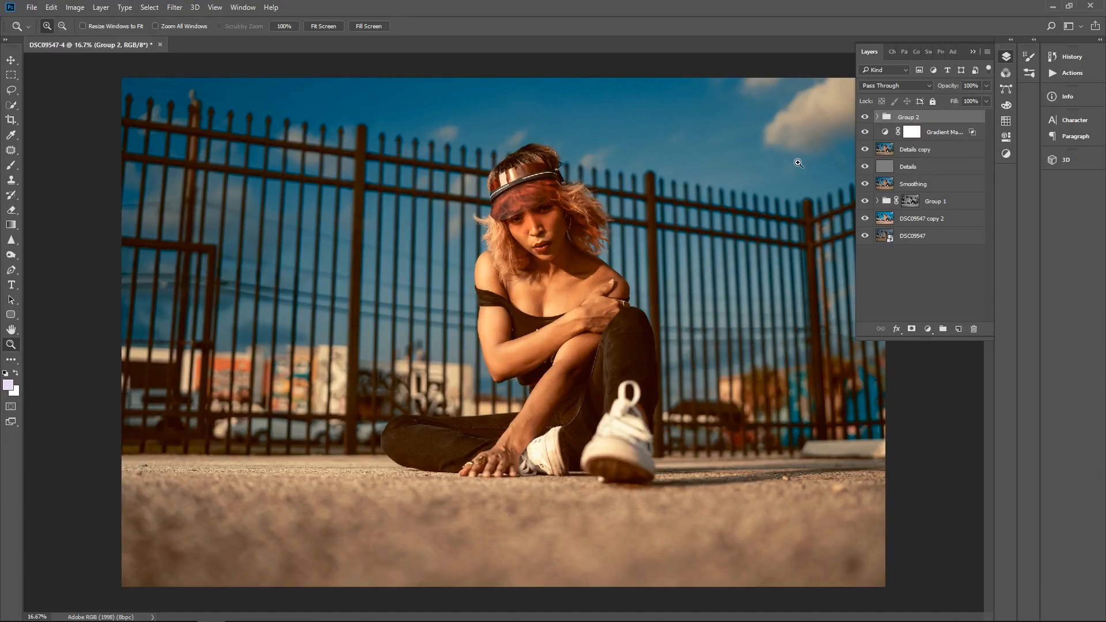
Reduce the skin color correction group's opacity to 15%, judging the strength by switching the group on and off
click(940, 99)
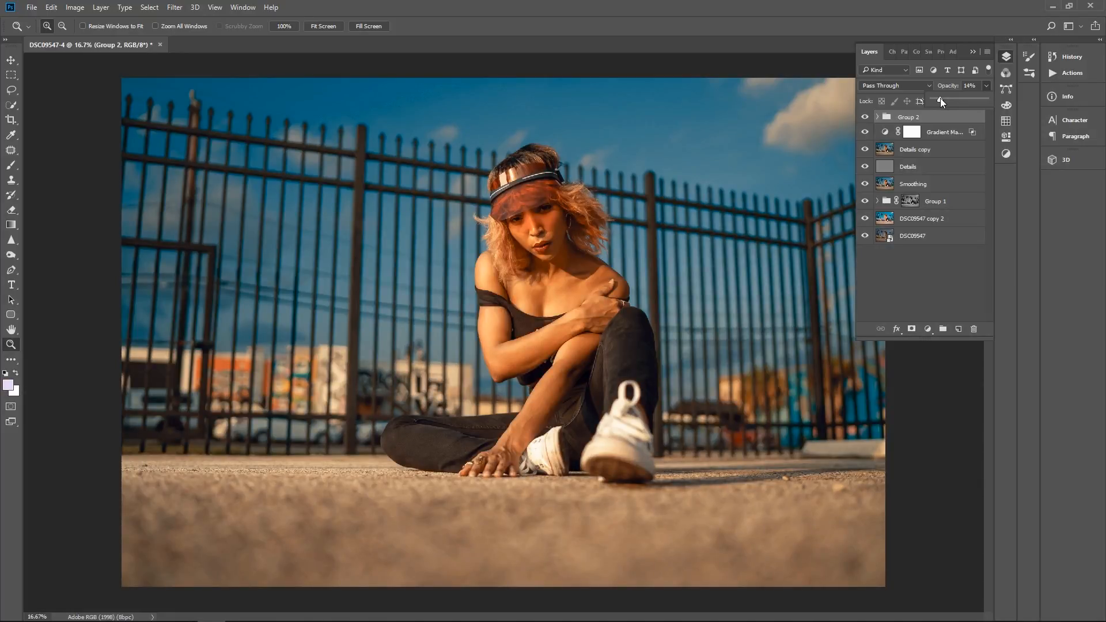
click(865, 118)
click(865, 118)
click(865, 118)
click(865, 118)
click(865, 117)
click(865, 118)
click(866, 118)
click(866, 118)
click(865, 118)
click(866, 118)
mouse_move(943, 98)
mouse_down()
mouse_move(994, 99)
mouse_move(952, 99)
mouse_up()
click(867, 117)
click(866, 117)
Inspect the finished edit and compare it with the original DSC09547 layer shown alone
click(558, 248)
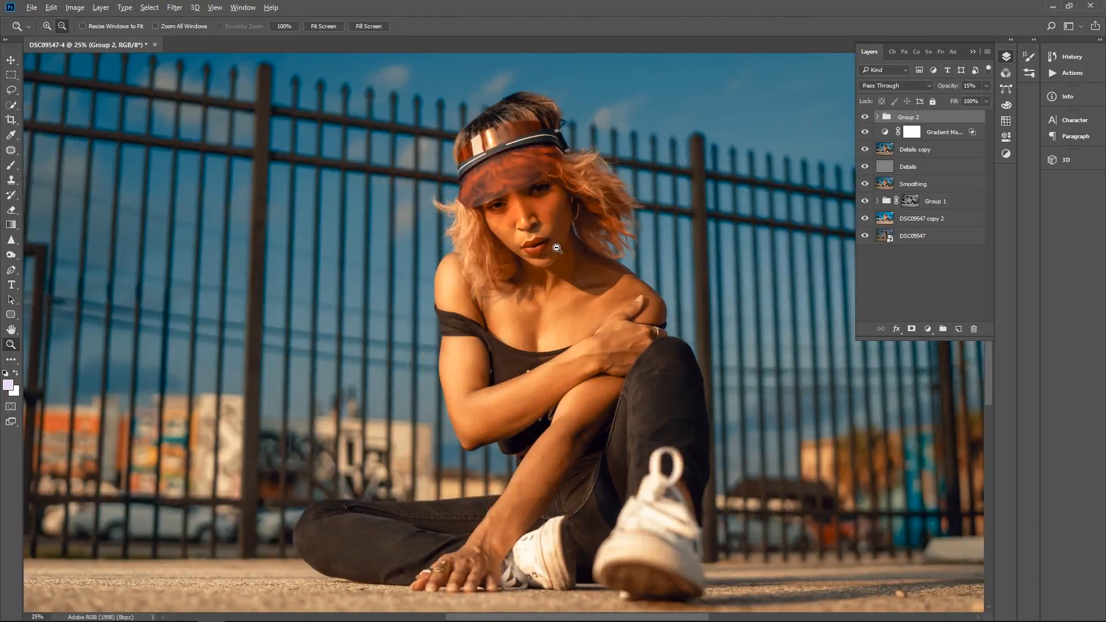
alt+click(556, 248)
alt+click(546, 430)
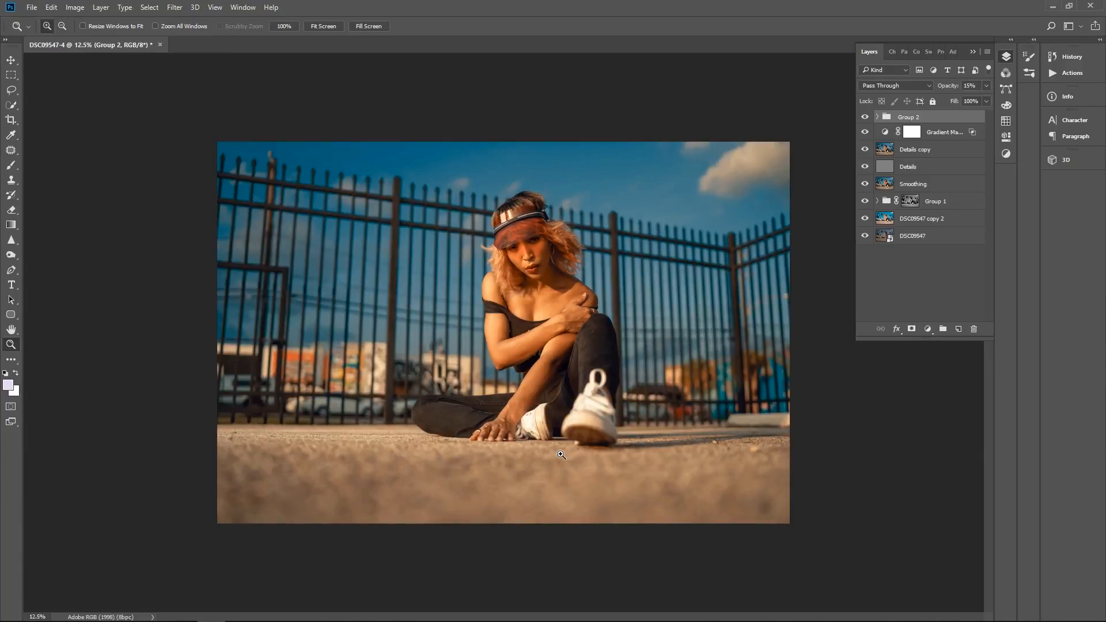
click(488, 315)
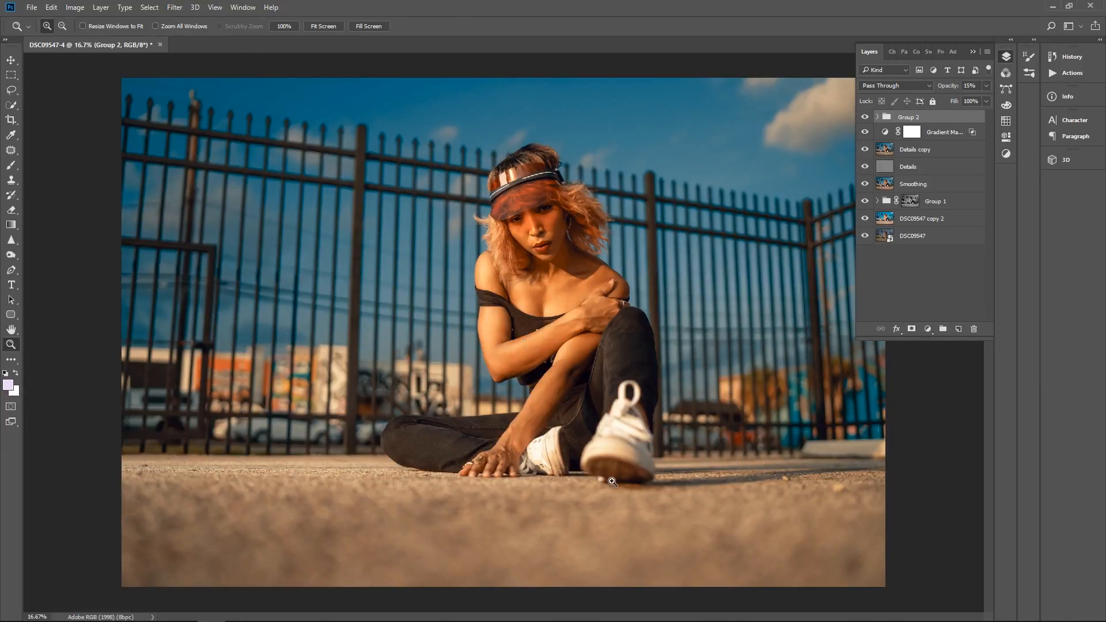
alt+click(866, 238)
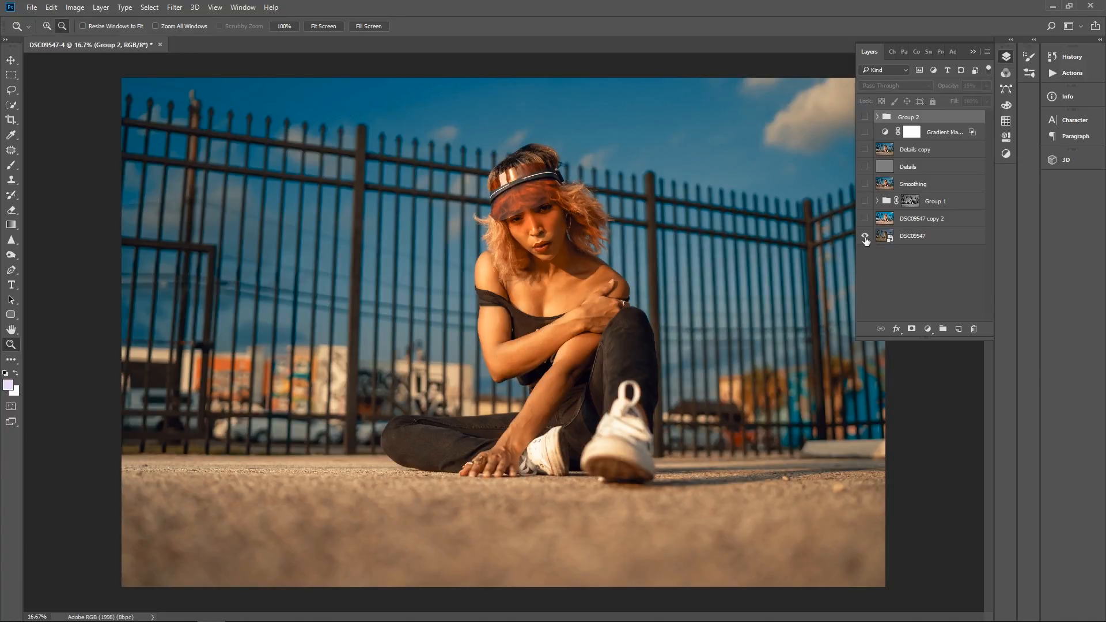
alt+click(866, 237)
alt+click(866, 238)
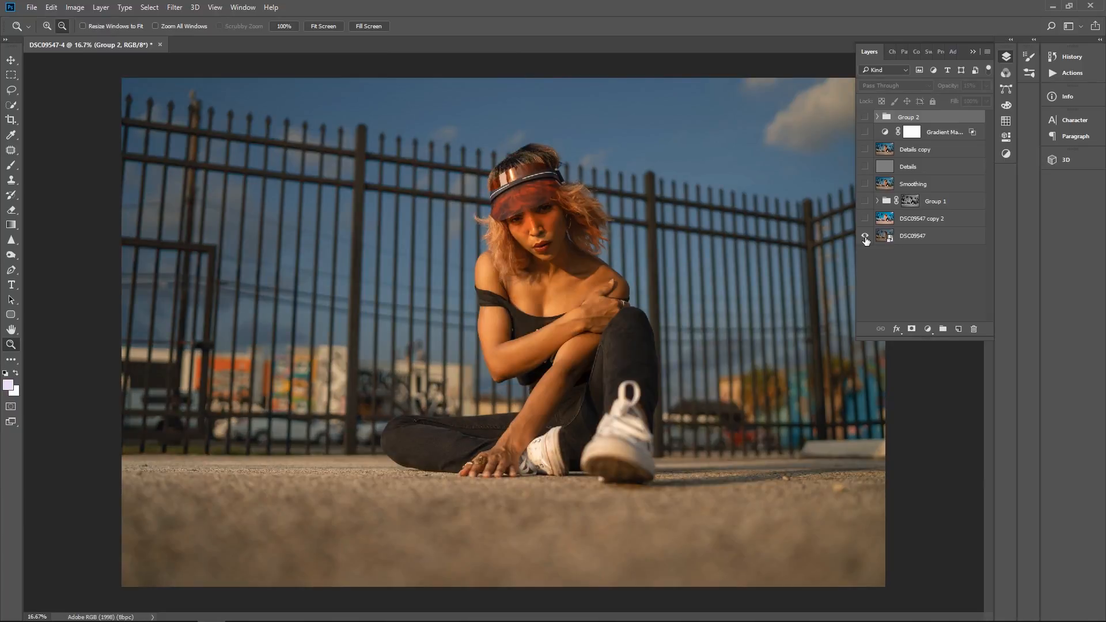
alt+click(865, 237)
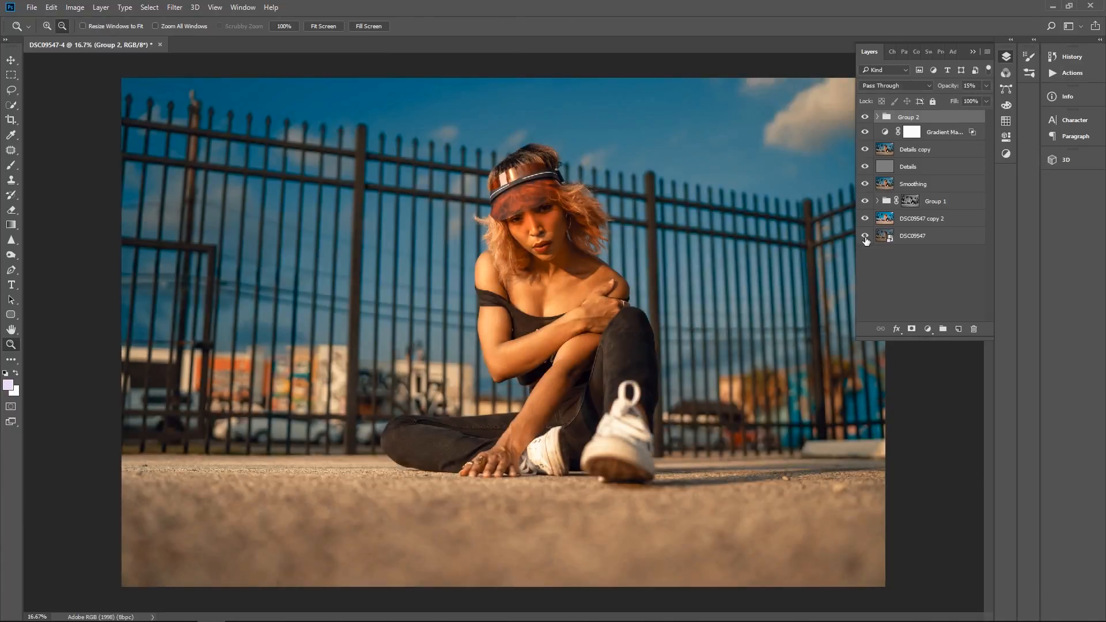
alt+click(865, 238)
alt+click(866, 238)
alt+click(866, 236)
alt+click(866, 236)
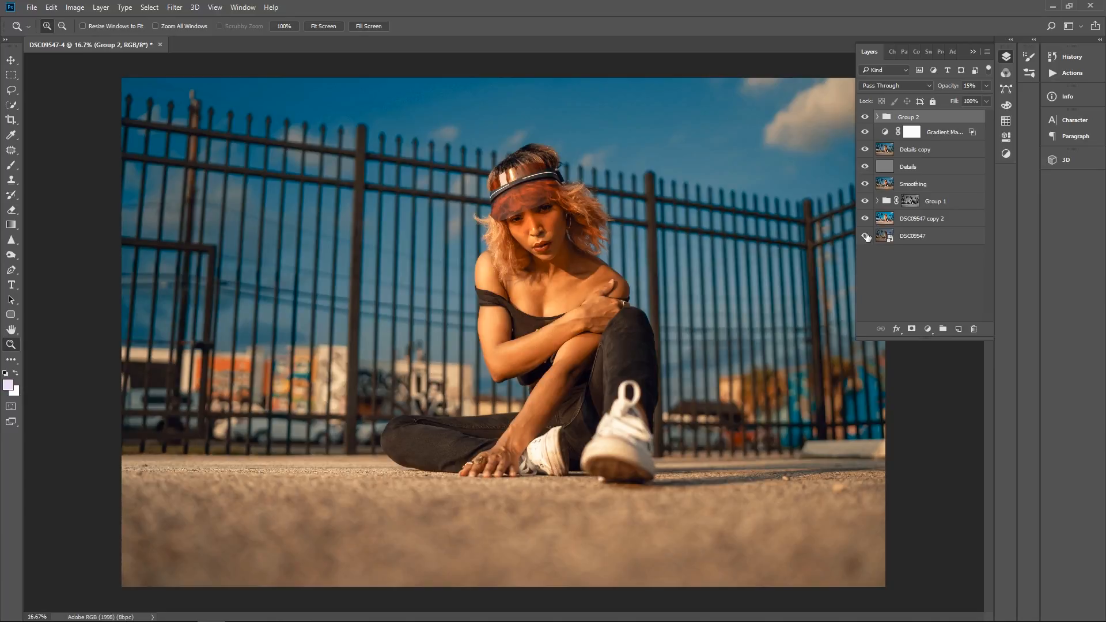